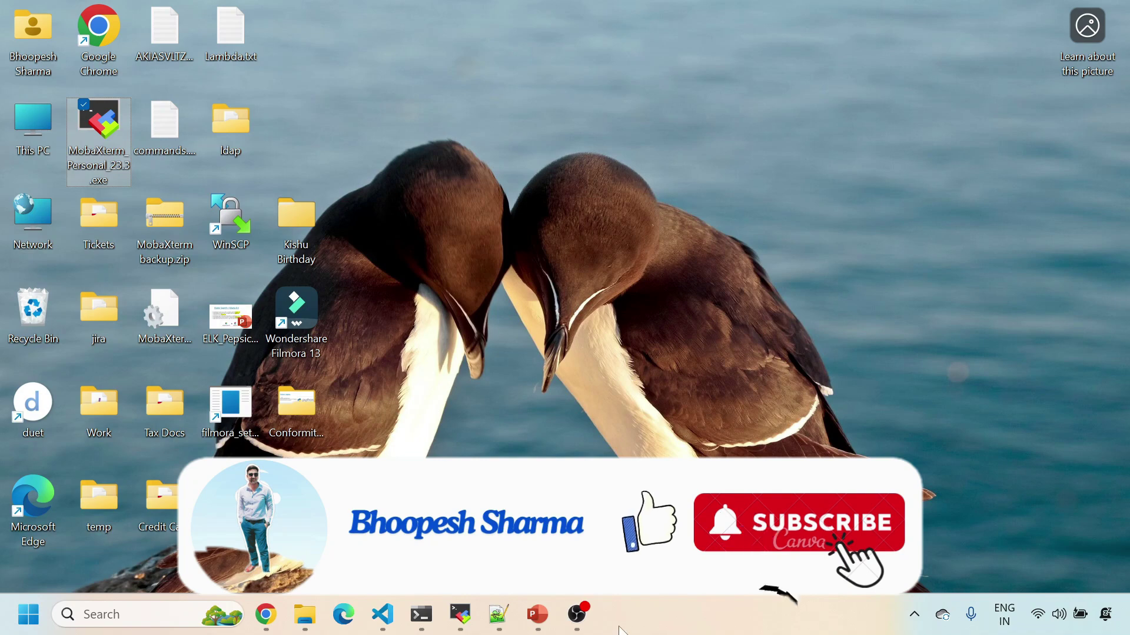
Switch to Chrome, review the EC2 instances list including the tempo server, and return to the Grafana home page.
mouse_move(404, 623)
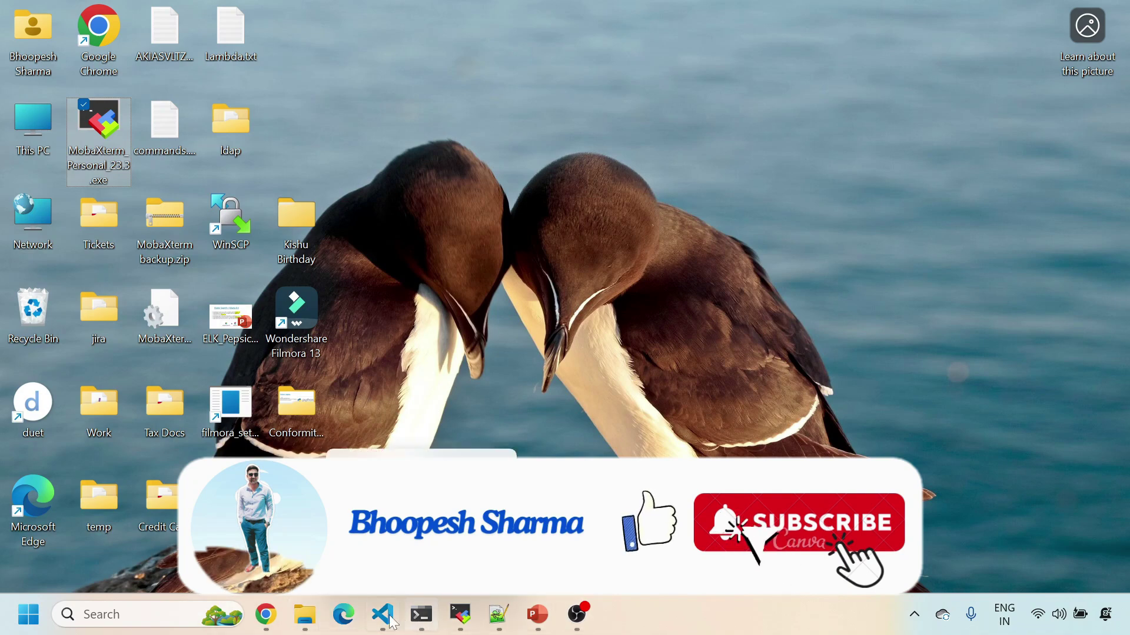
mouse_move(276, 618)
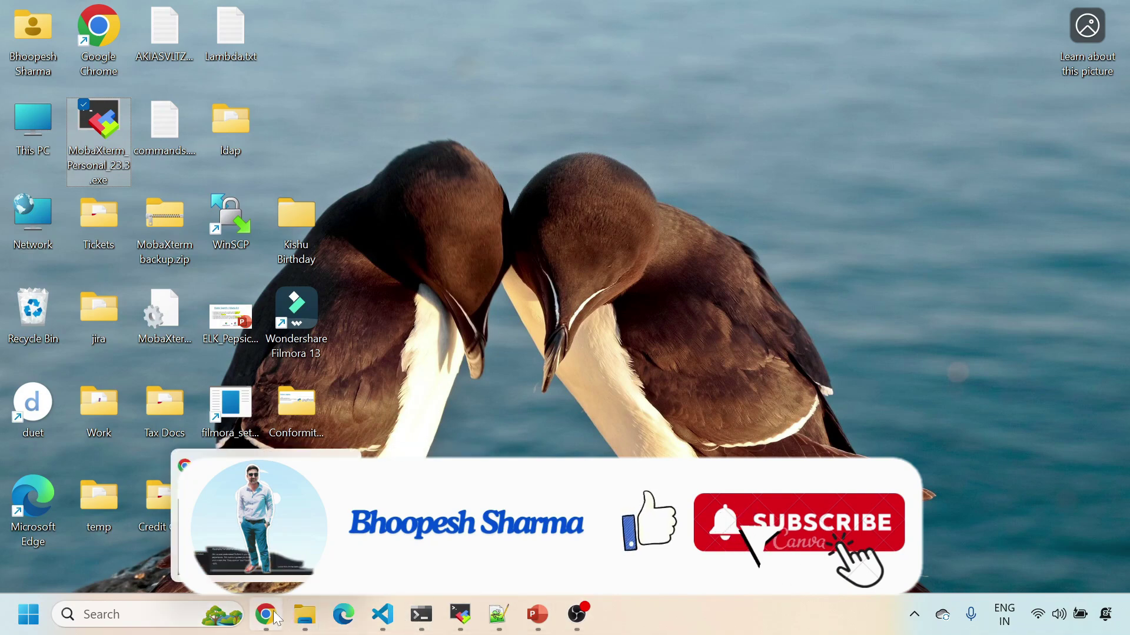
click(278, 568)
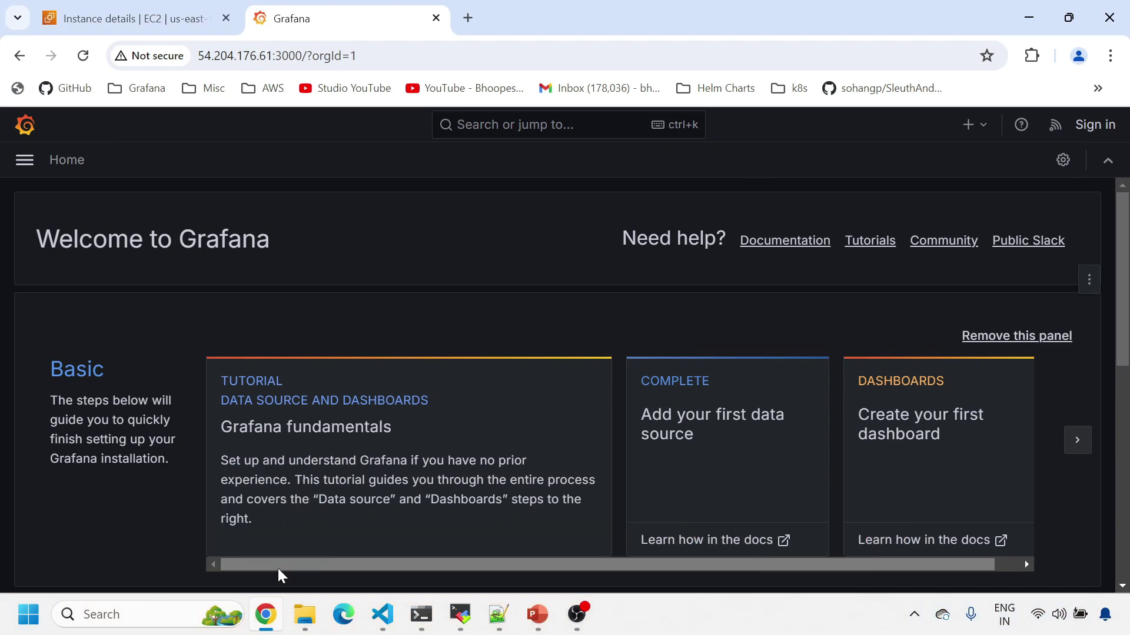
click(196, 19)
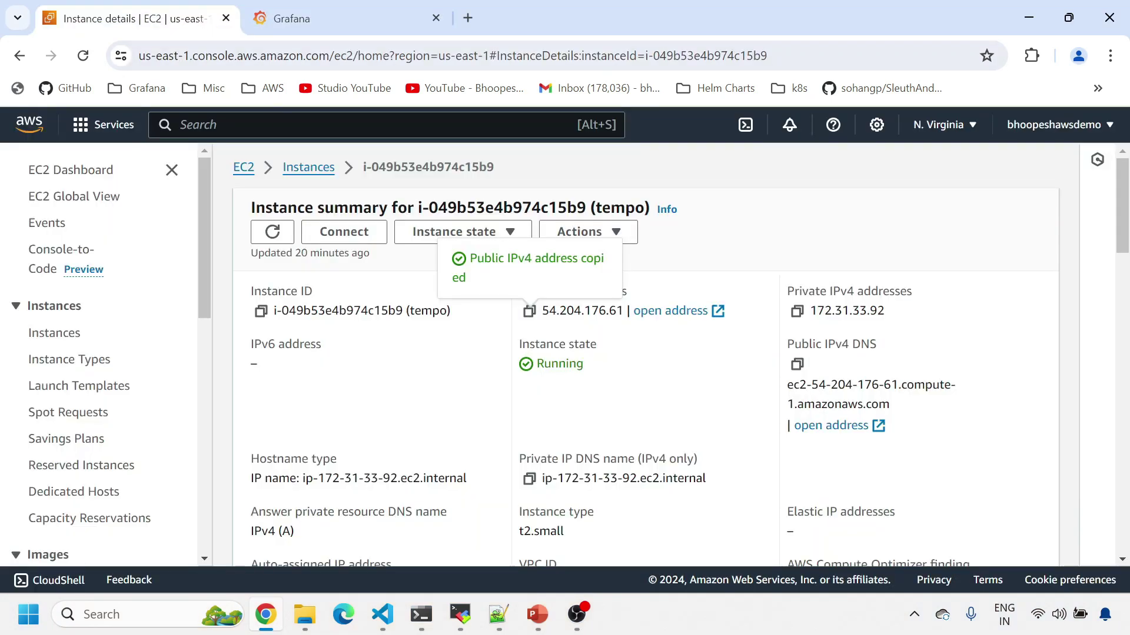
click(309, 167)
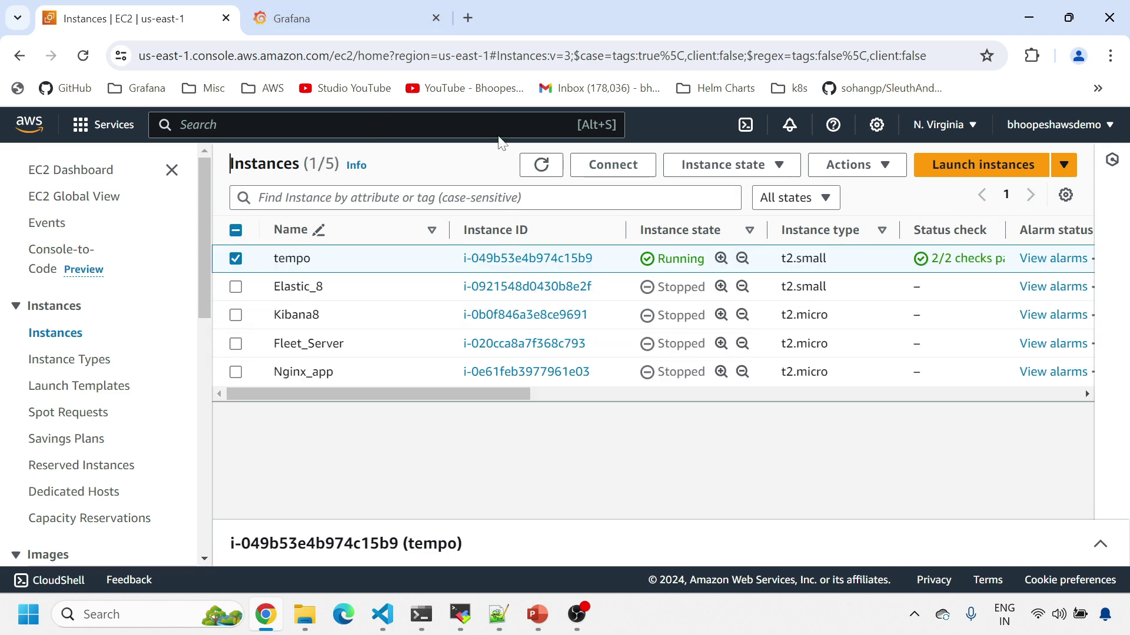
click(349, 22)
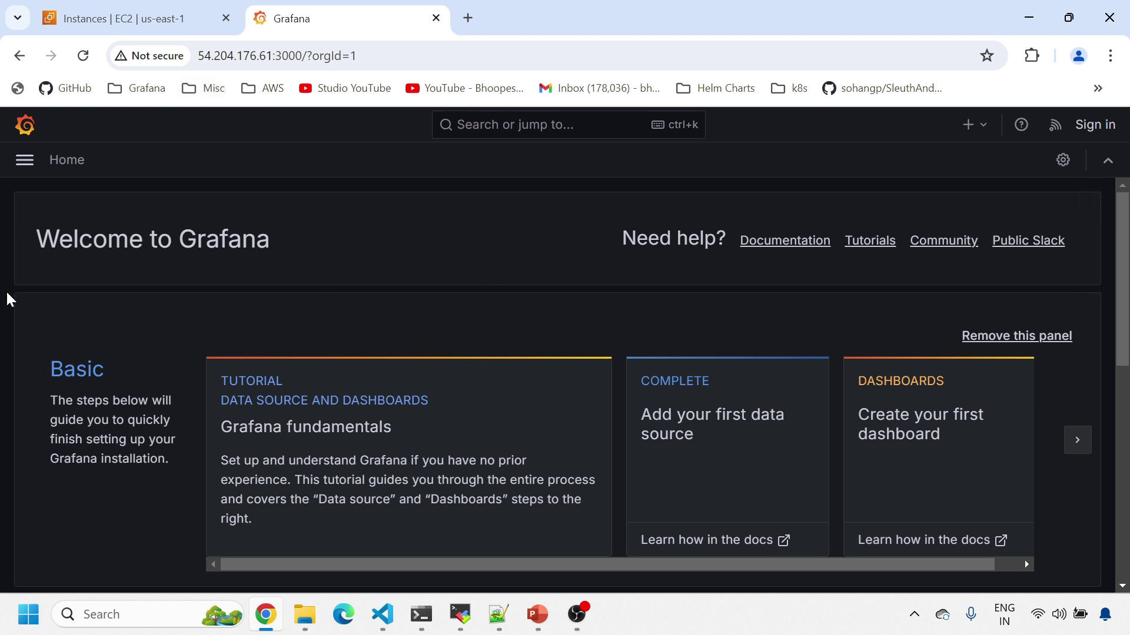
Open README_Grafana_Cloud_Traces.md from the grafana_cloud repository on GitHub in a new browser tab.
mouse_move(410, 616)
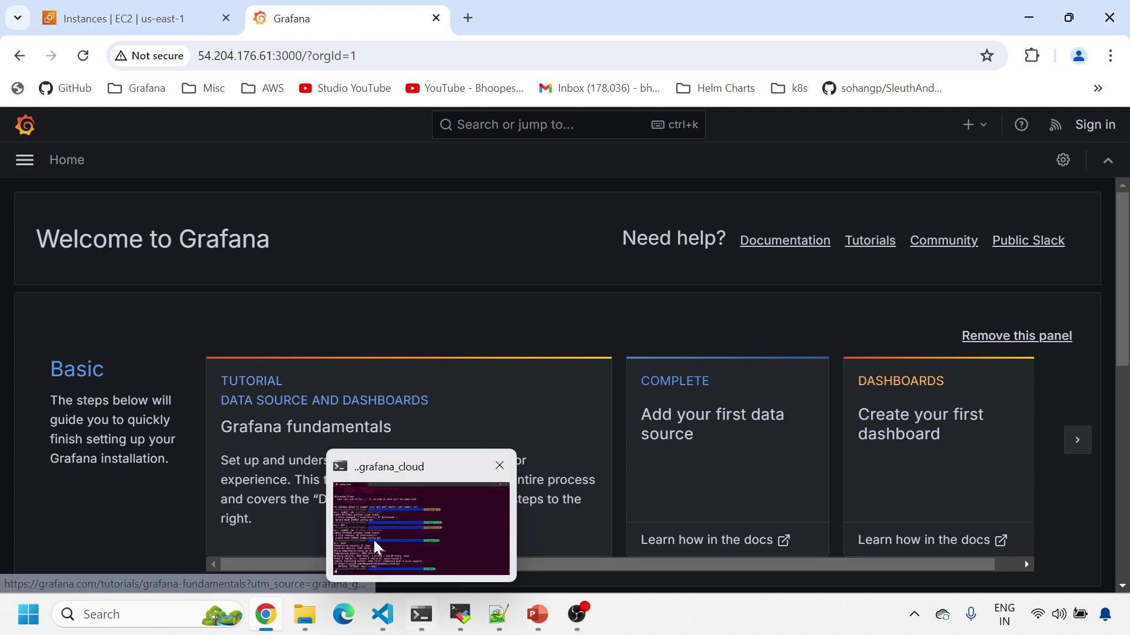
click(467, 17)
click(68, 97)
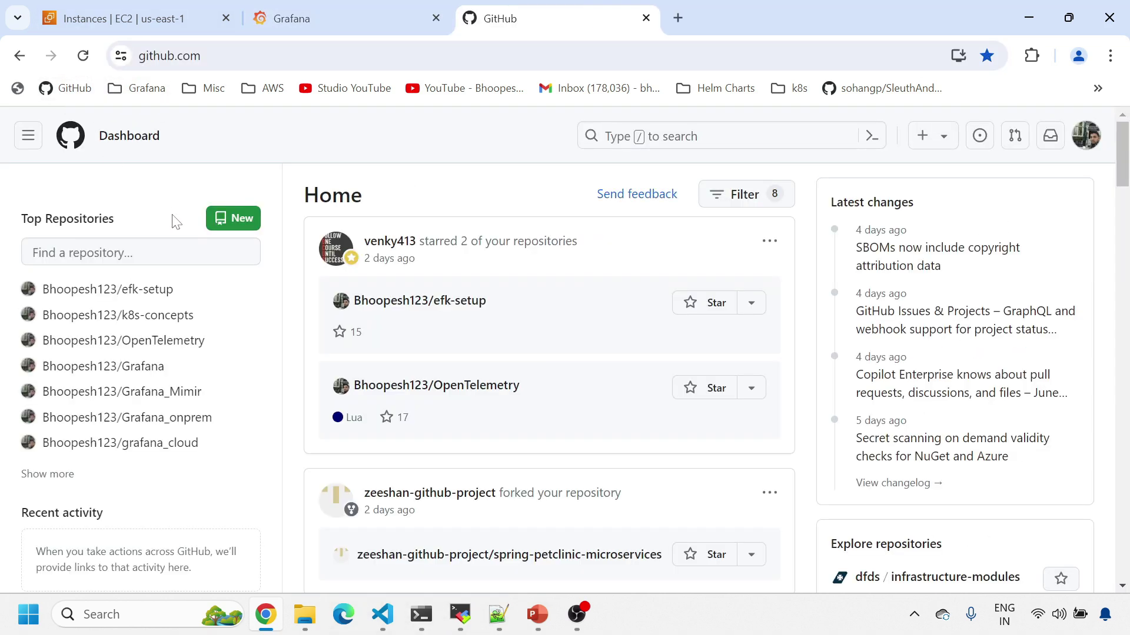
click(190, 446)
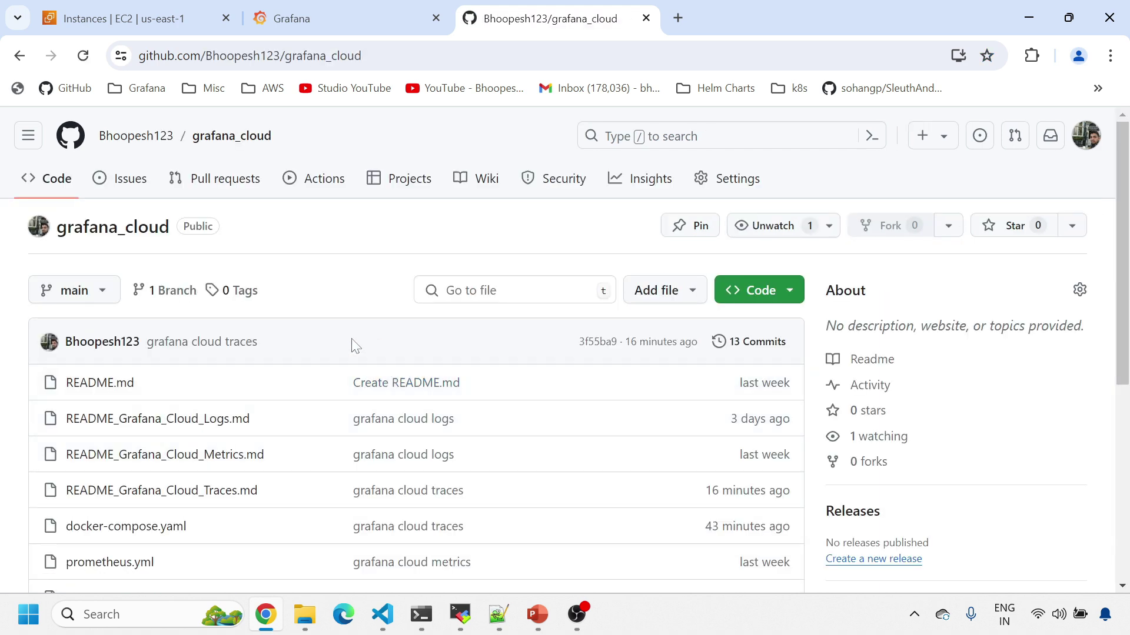
scroll(356, 345, down, 1)
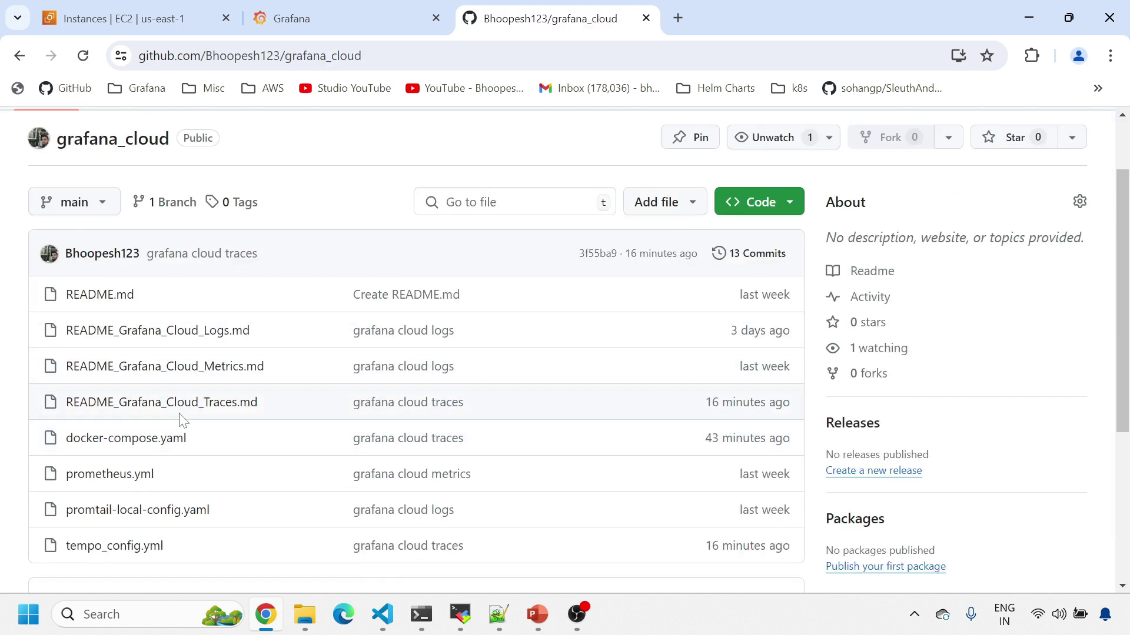
click(182, 406)
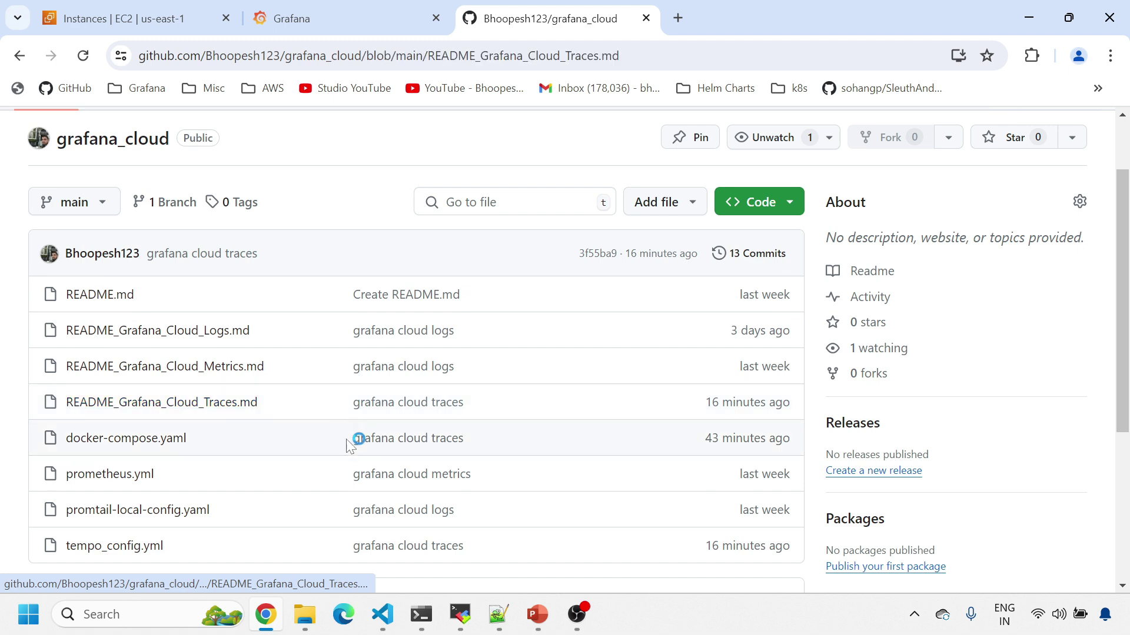
Read through the README's sections on installing Tempo, modifying its configuration and restarting the service.
scroll(353, 436, down, 2)
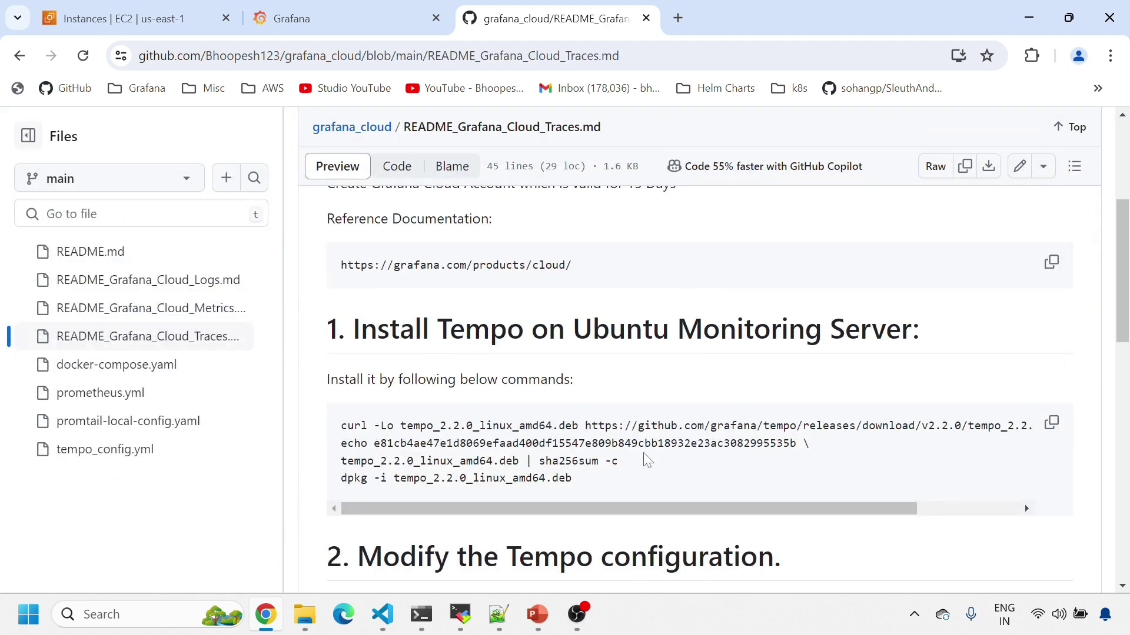
scroll(644, 453, down, 1)
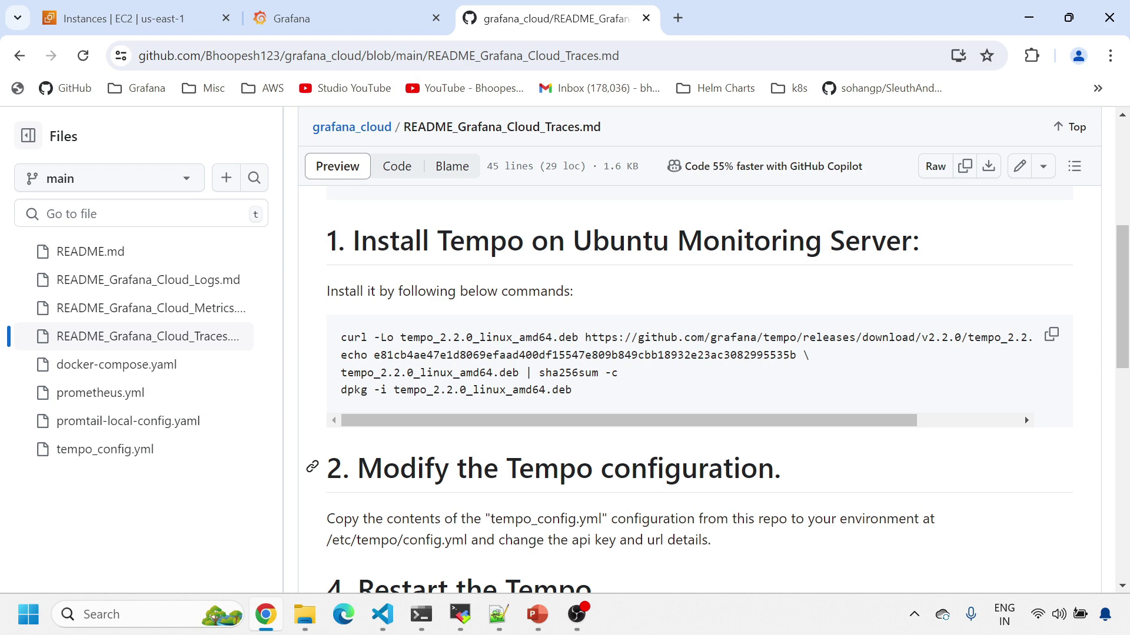
scroll(652, 459, up, 3)
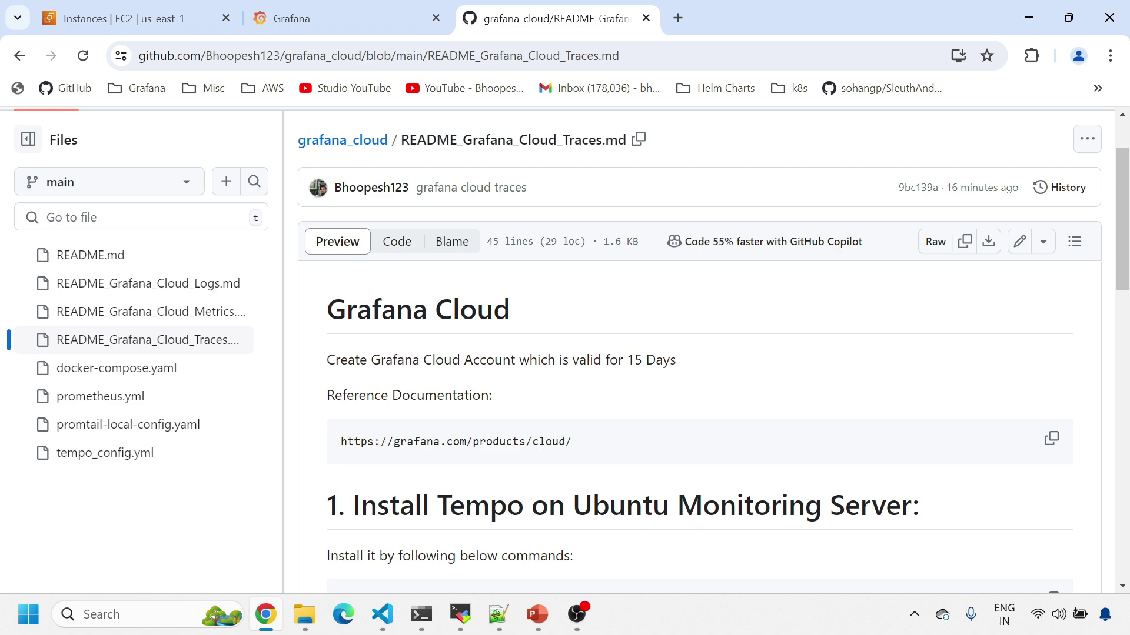
scroll(313, 329, down, 3)
scroll(503, 450, down, 3)
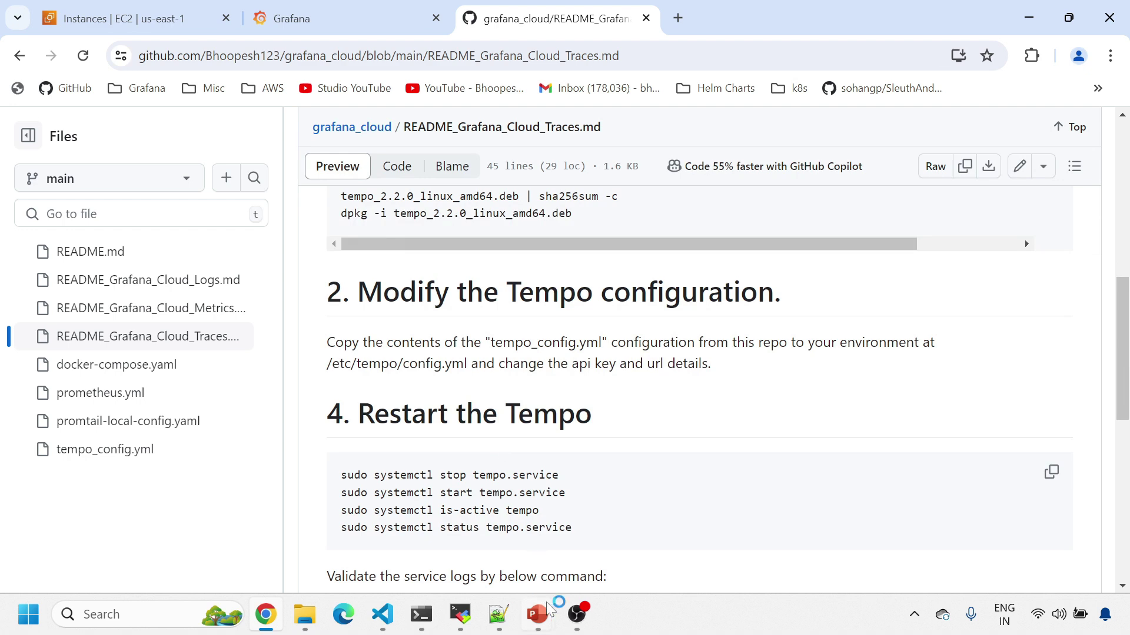
mouse_move(540, 619)
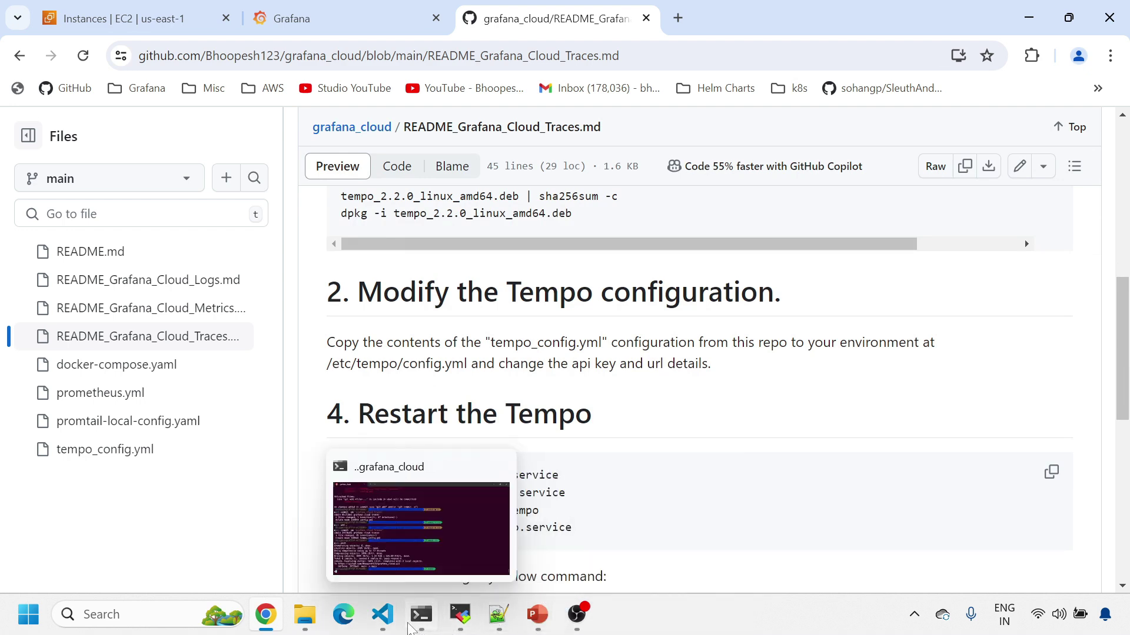
Switch to VS Code, open README_Grafana_Cloud_Traces.md and select the curl line that downloads tempo_2.2.0_linux_amd64.deb.
click(383, 614)
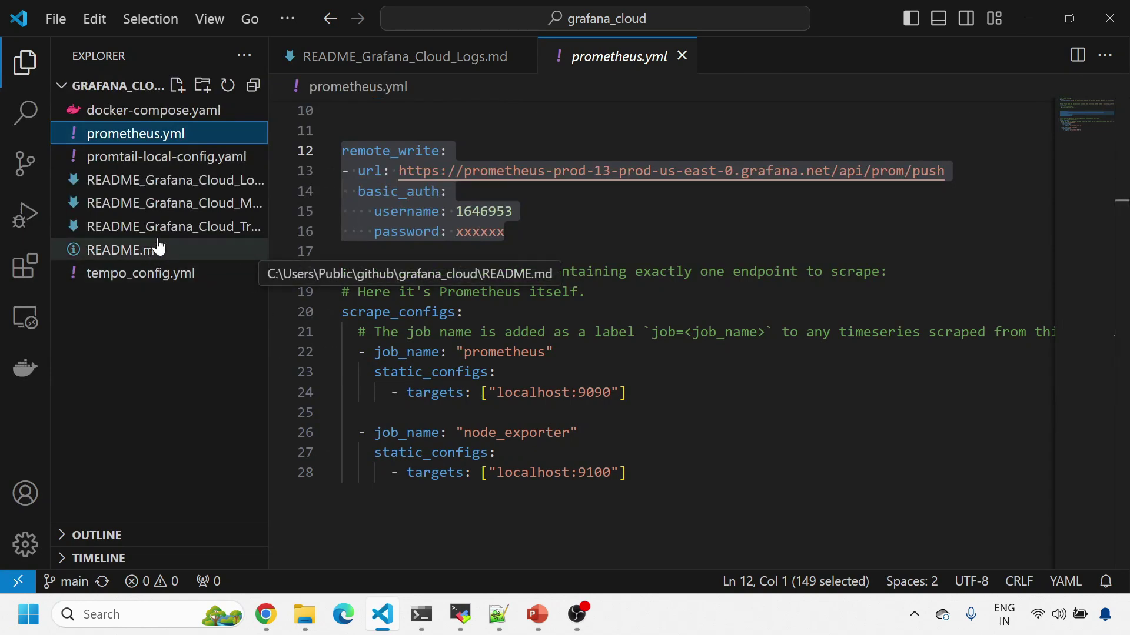
click(239, 227)
scroll(648, 330, up, 7)
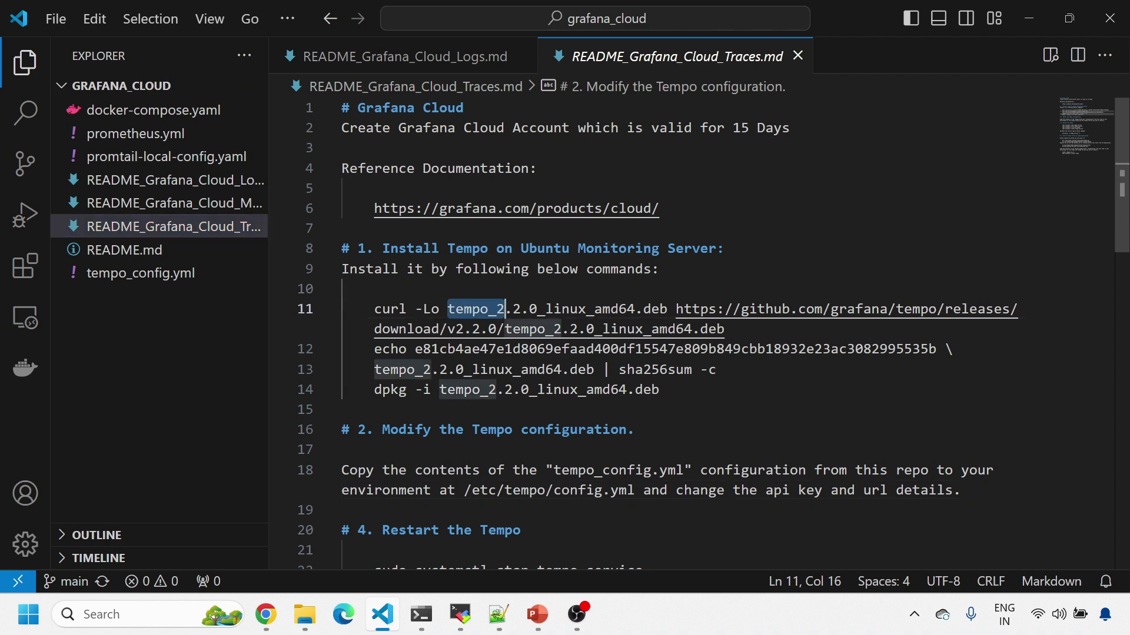
triple_click(464, 309)
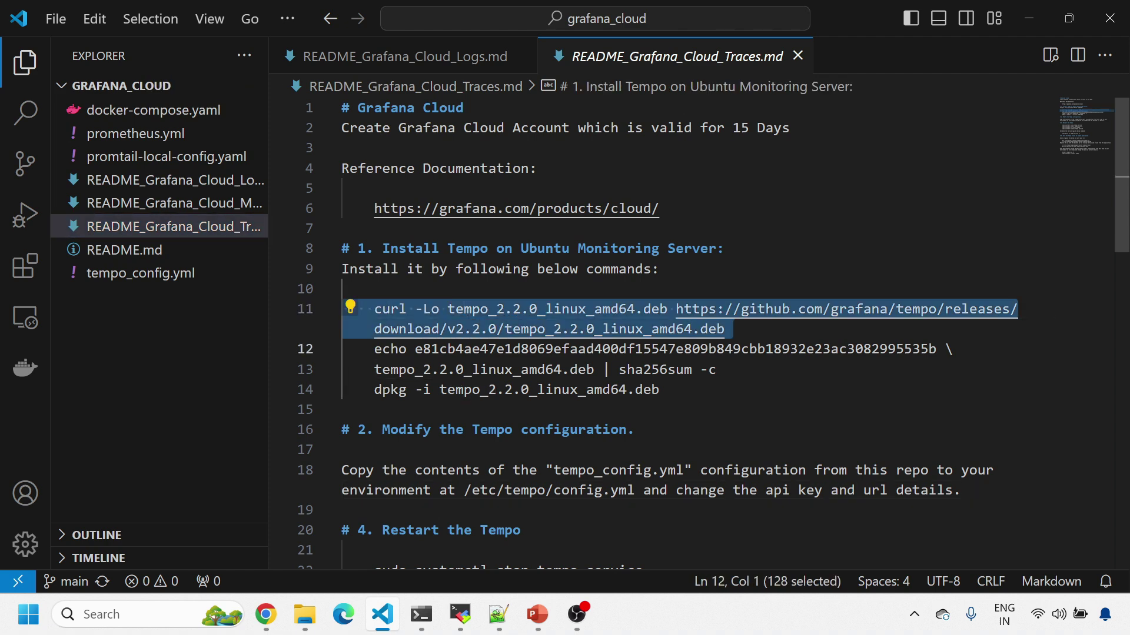
Switch to the Tempo Server session in MobaXterm, leave the open config.yml editor without keeping stray edits, and clear the terminal.
click(460, 614)
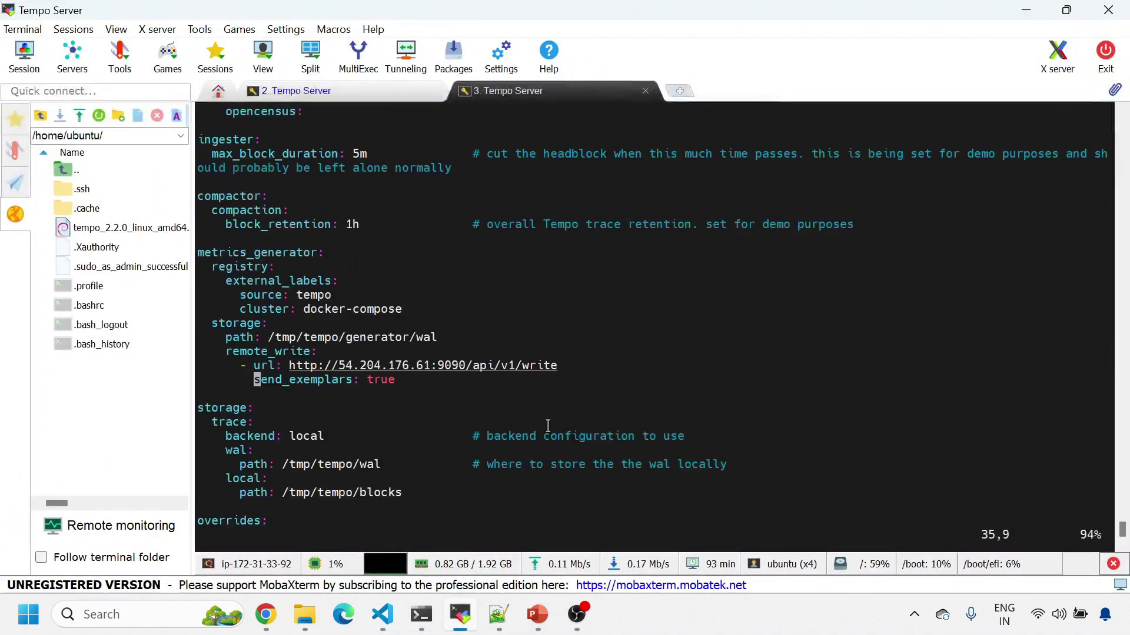
text(sea)
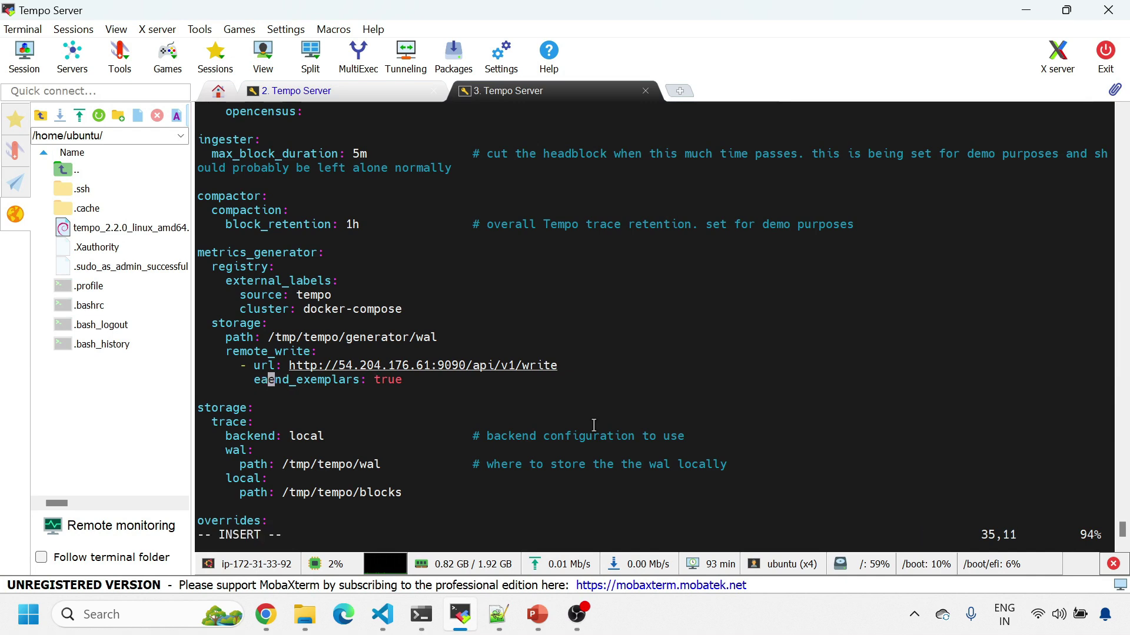
text(r)
key(Return)
key(Escape)
text(:wq)
key(Return)
text(clear)
key(Return)
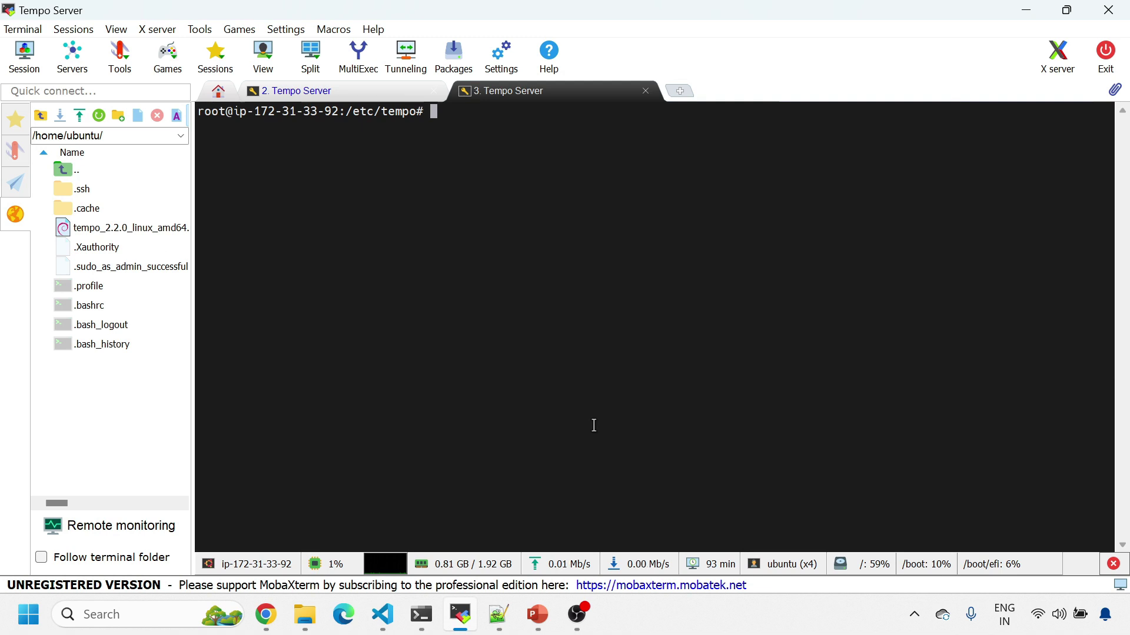
Reopen config.yml in vim to check its contents and quit without saving.
key(Up)
key(Up)
key(Return)
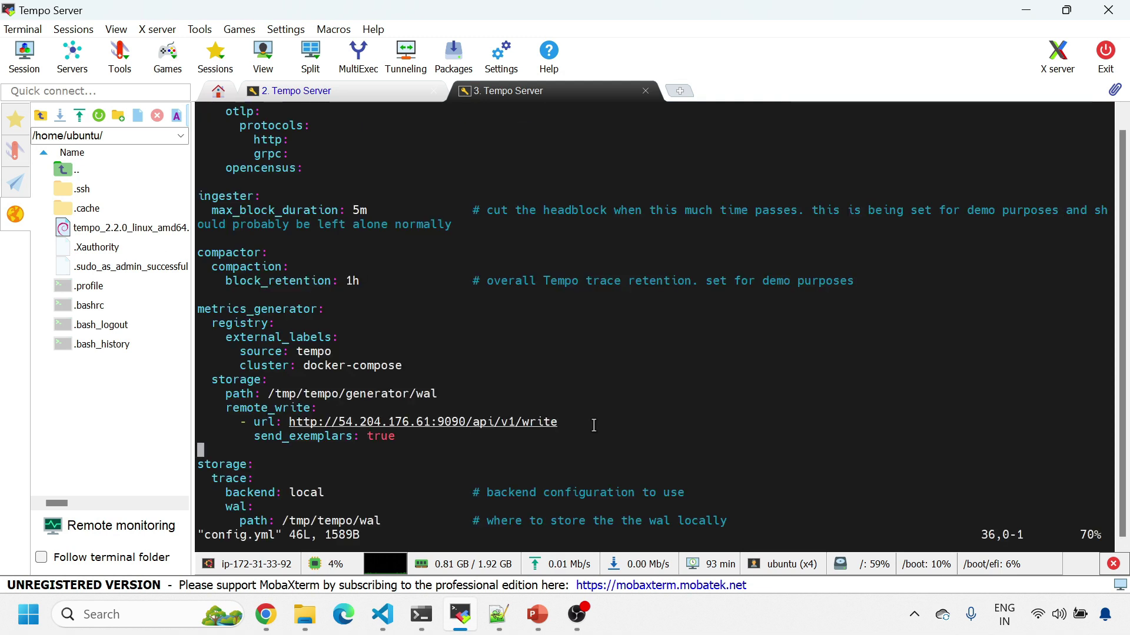
text(:q!)
key(Return)
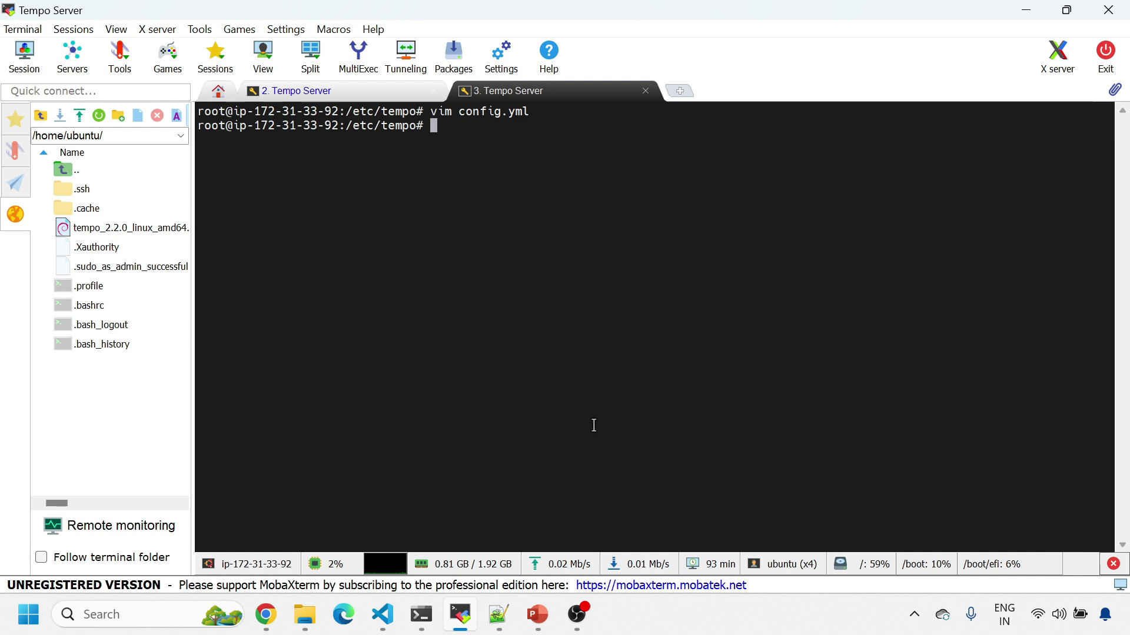
Consult the README's Tempo configuration section in VS Code, and in MobaXterm go to /etc/tempo and list its files with ls -ltr.
key(alt+Tab)
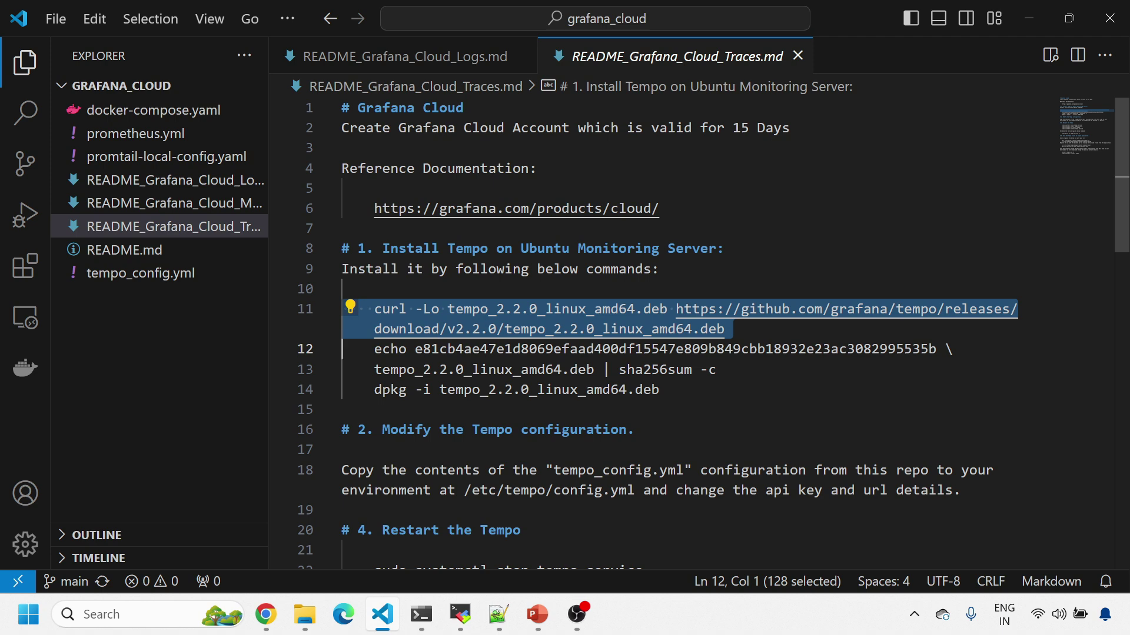
scroll(693, 333, down, 2)
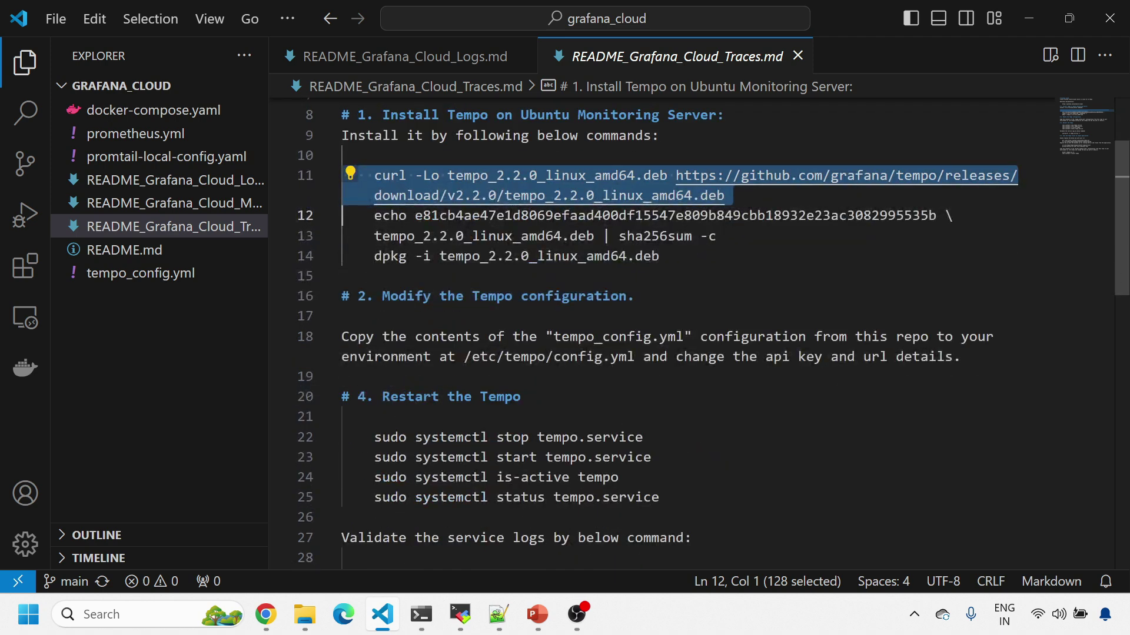
key(alt+Tab)
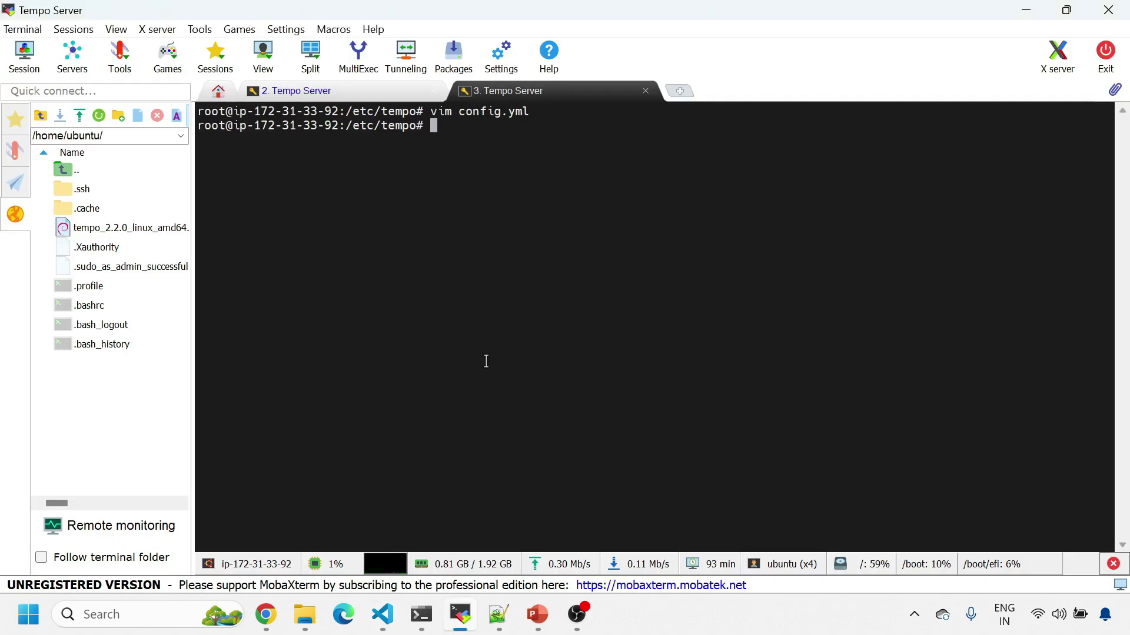
text(cd /etc/tempo)
key(Return)
text(ls -ltr)
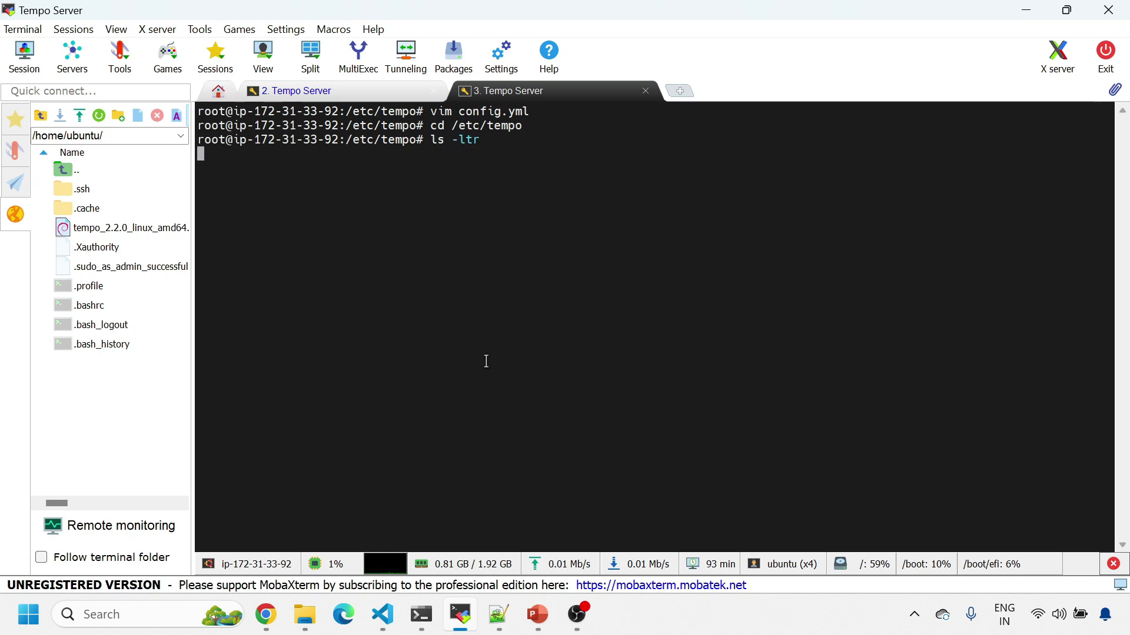
key(Return)
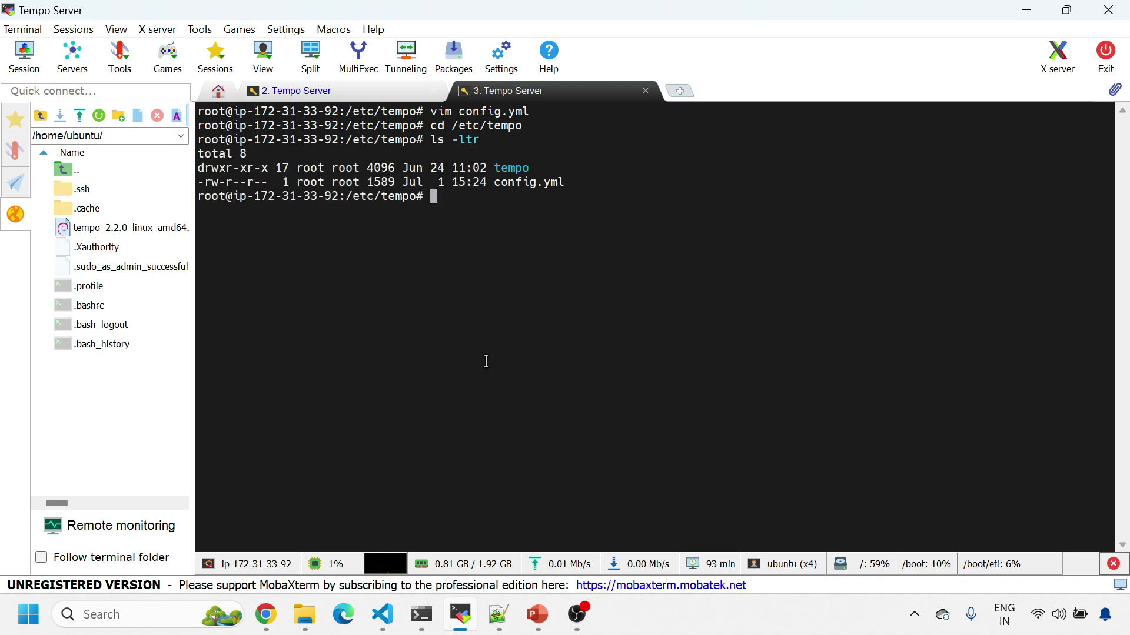
Open tempo_config.yml in VS Code, and print the server's config.yml with cat in the MobaXterm terminal.
key(alt+Tab)
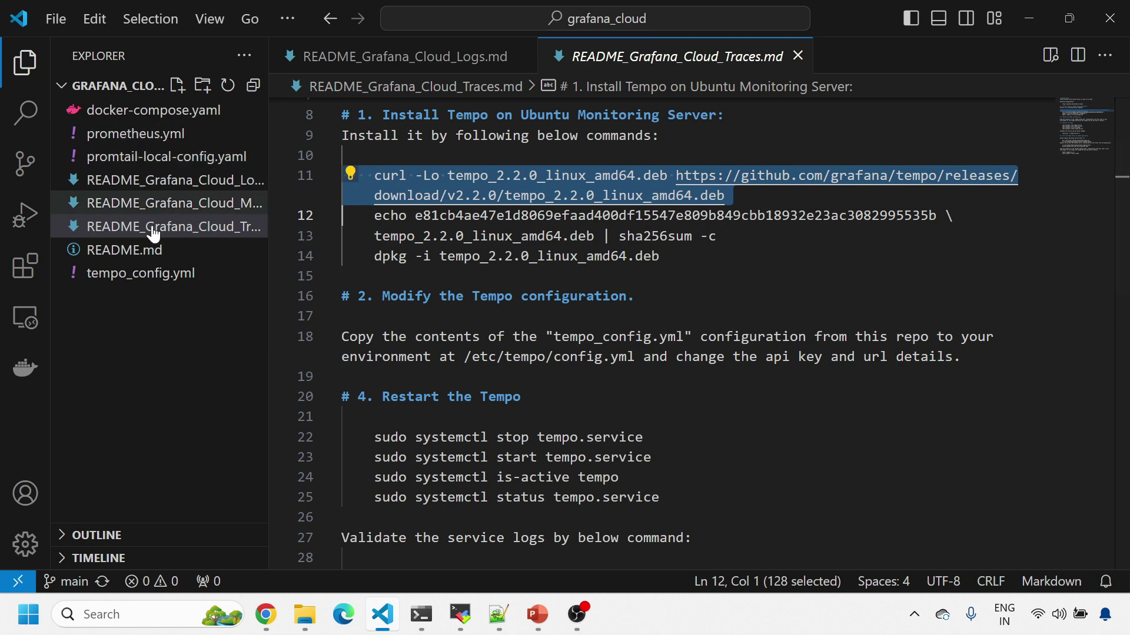
click(144, 275)
scroll(575, 333, down, 10)
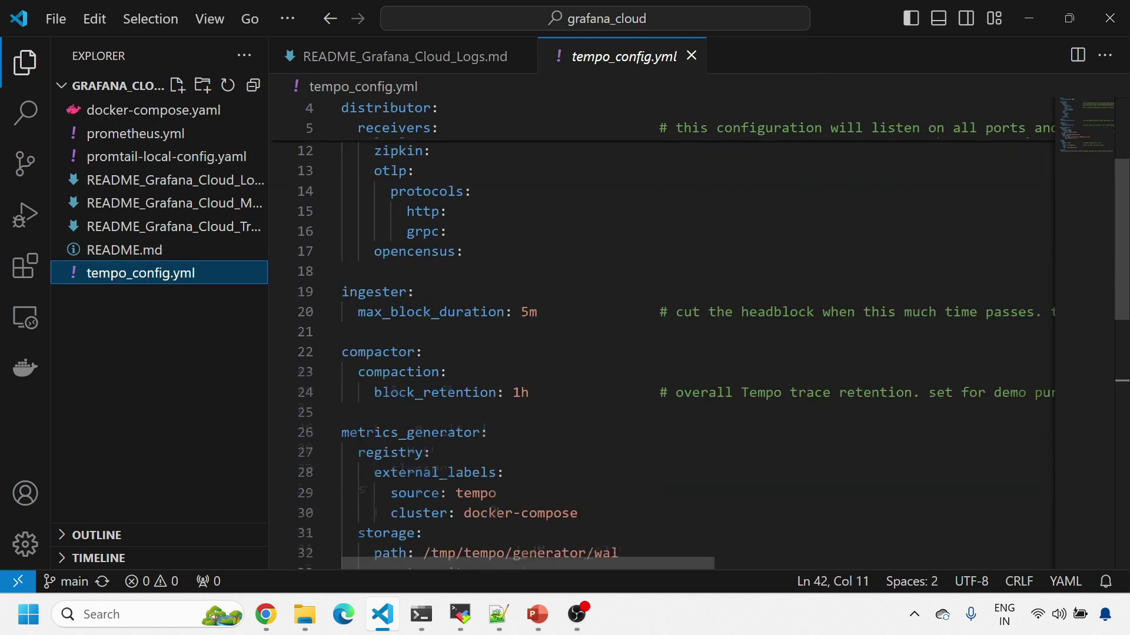
key(alt+Tab)
click(480, 222)
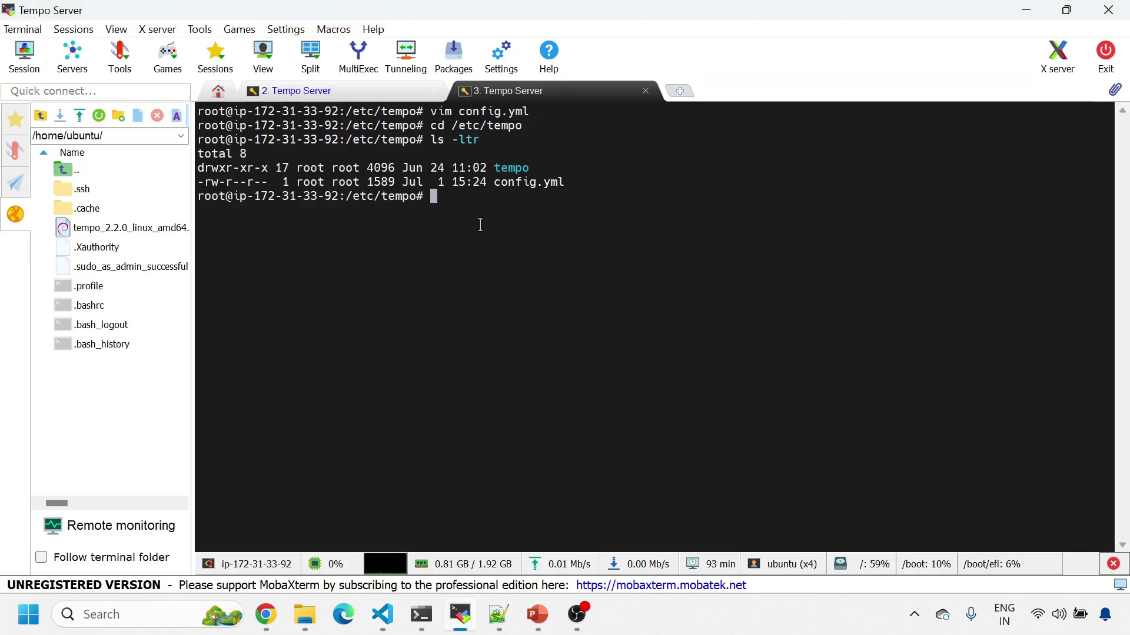
text(cat con)
key(Tab)
key(Return)
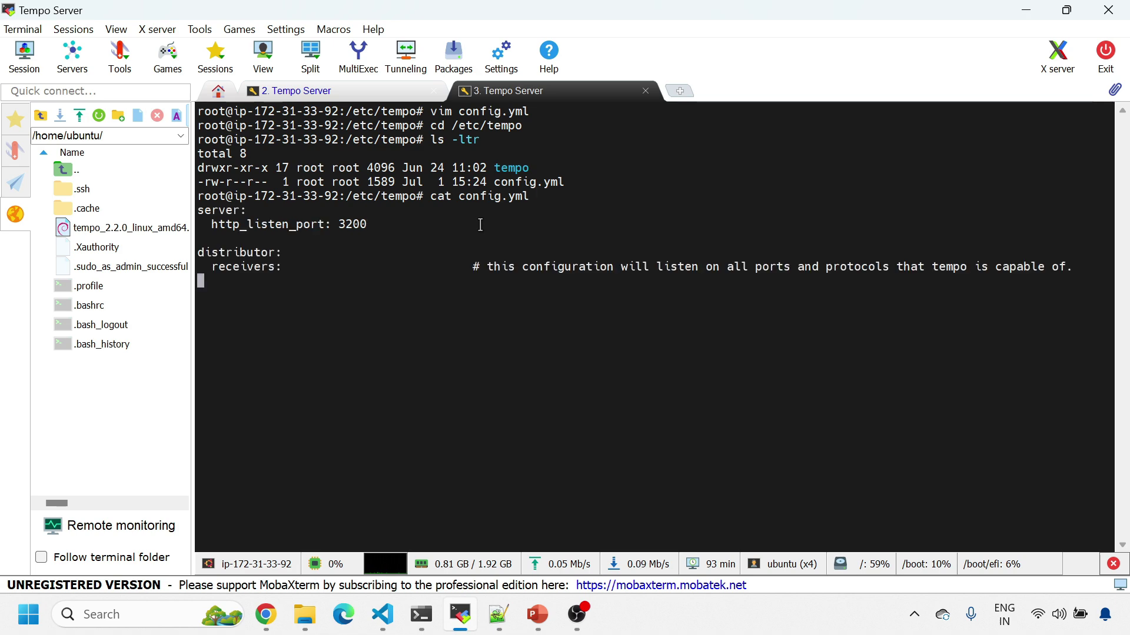
Back in VS Code, highlight the IP address in tempo_config.yml's remote_write URL and review the distributor receivers section.
key(alt+Tab)
scroll(648, 329, up, 2)
drag(504, 372, 611, 371)
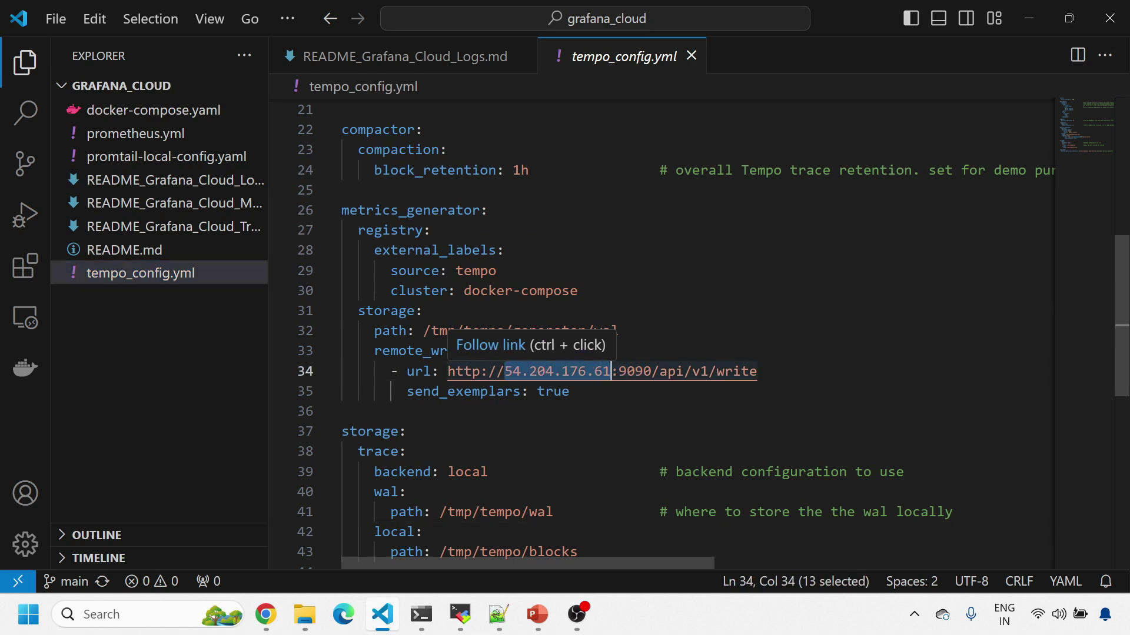
scroll(611, 372, up, 6)
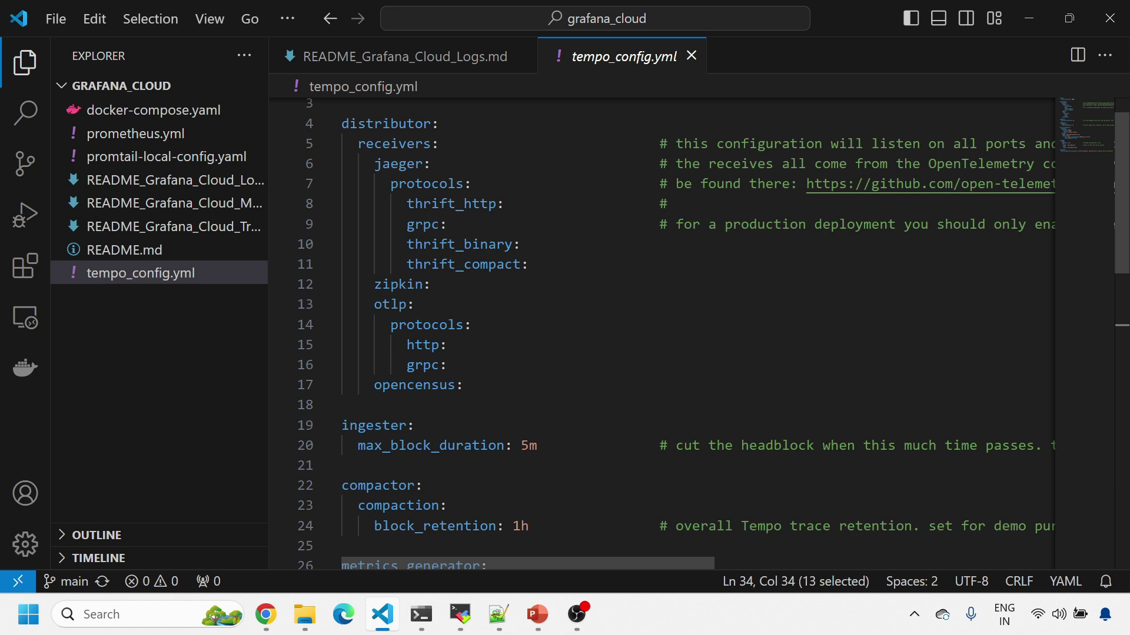
Review tempo_config.yml from the distributor receivers through metrics_generator, highlighting its storage path and the remote_write URL.
drag(342, 143, 463, 385)
scroll(462, 385, down, 2)
scroll(659, 329, down, 2)
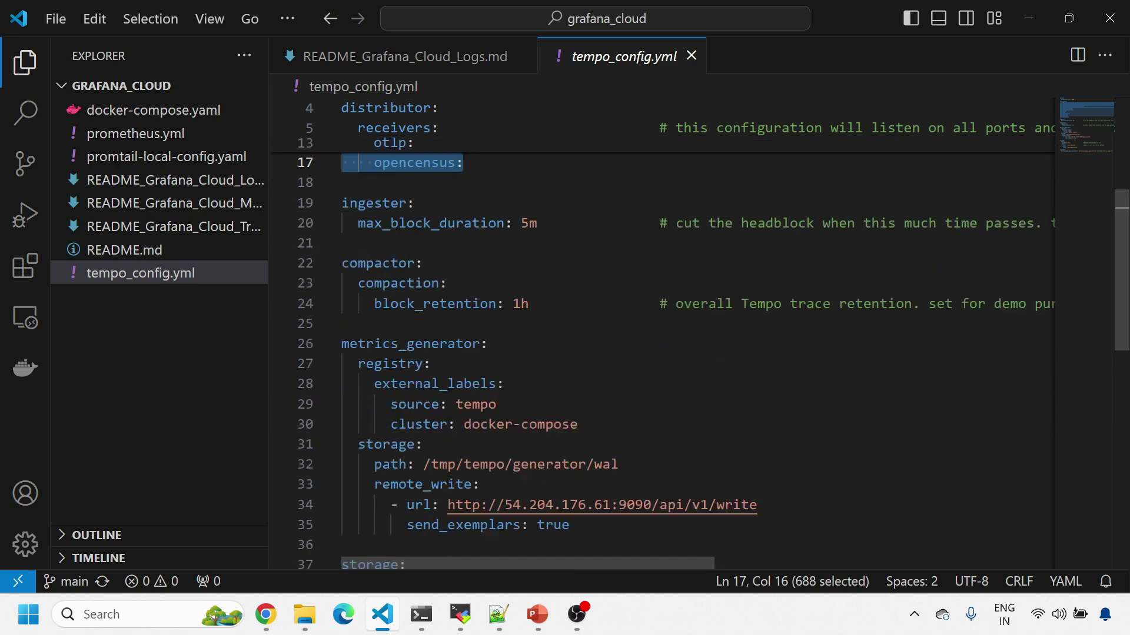
drag(464, 425, 423, 444)
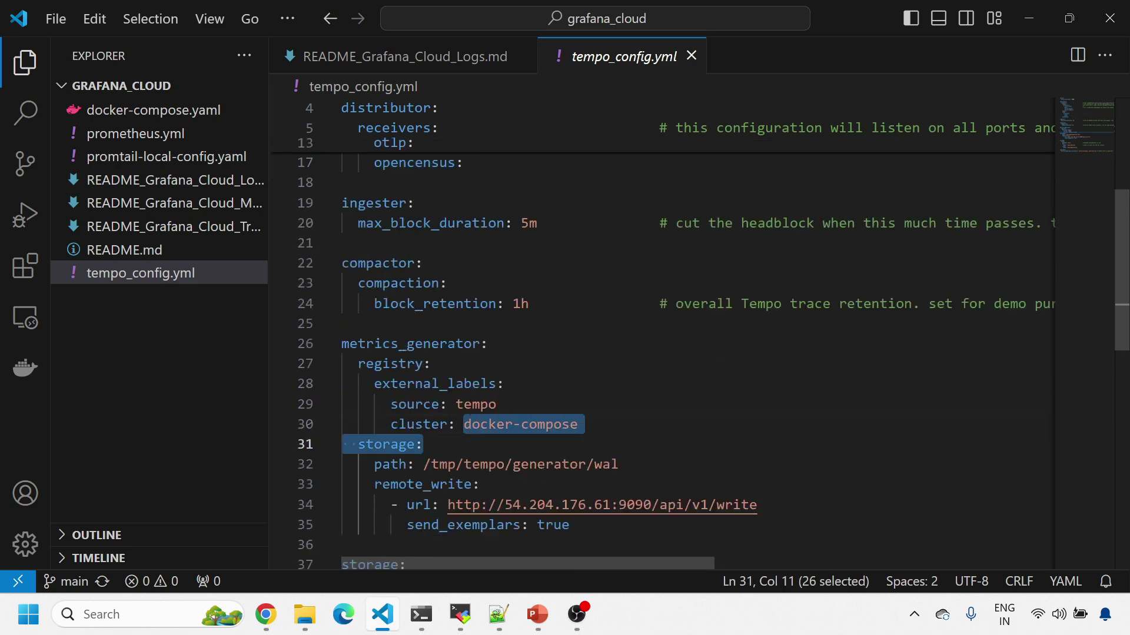
drag(617, 465, 415, 464)
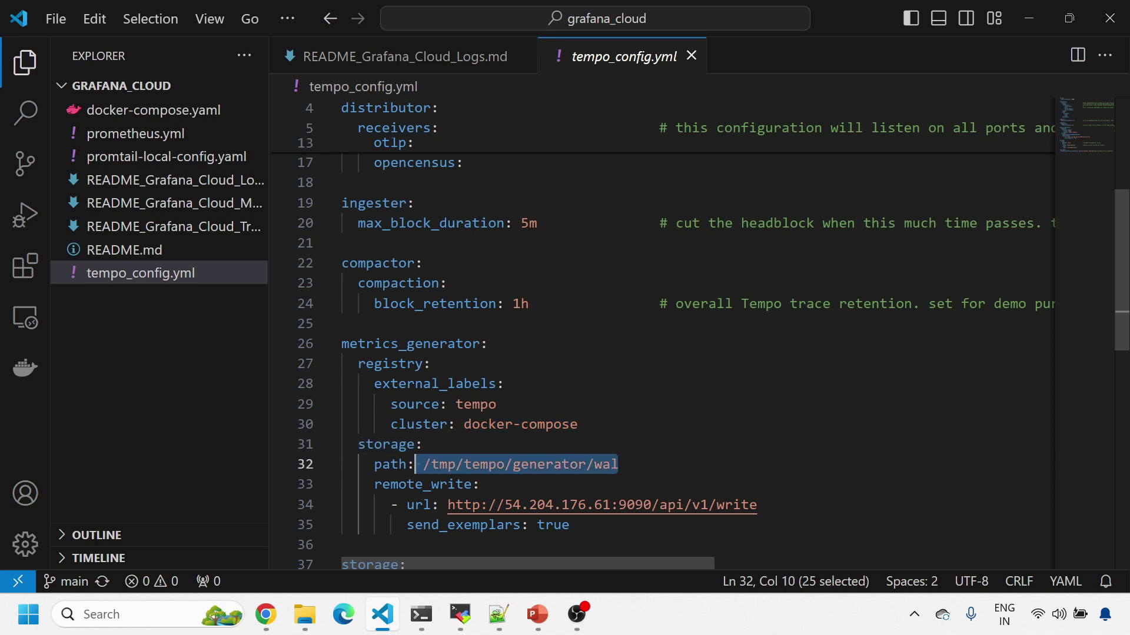
scroll(659, 329, down, 2)
drag(447, 416, 758, 416)
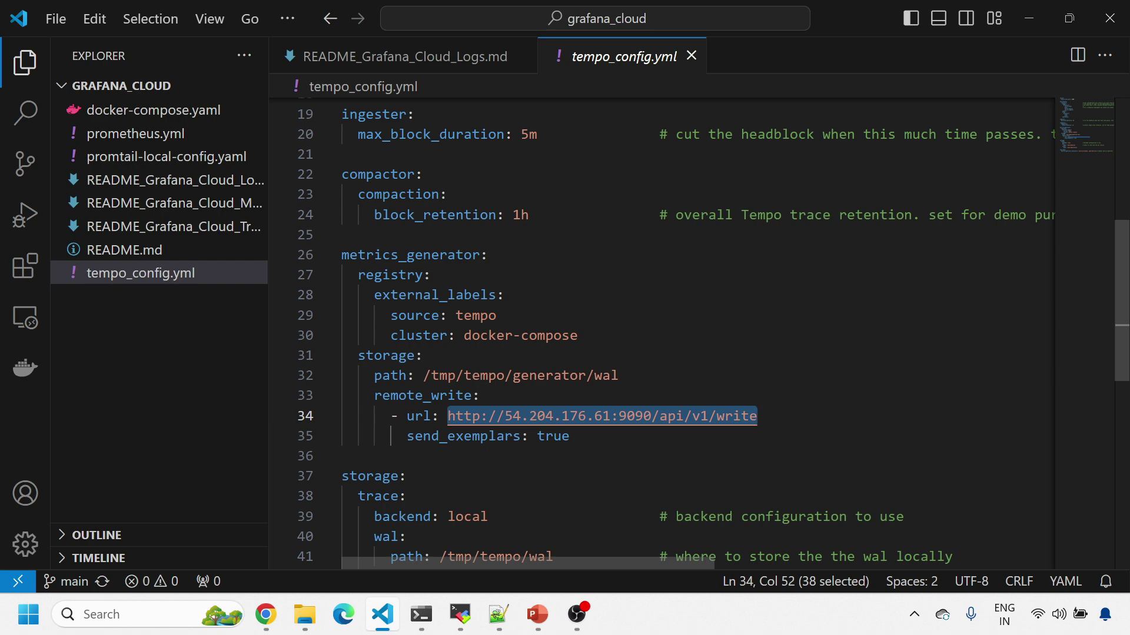
Examine the trace storage section's wal and local block paths, and highlight service-graphs in the overrides' metrics_generator_processors.
scroll(659, 330, down, 2)
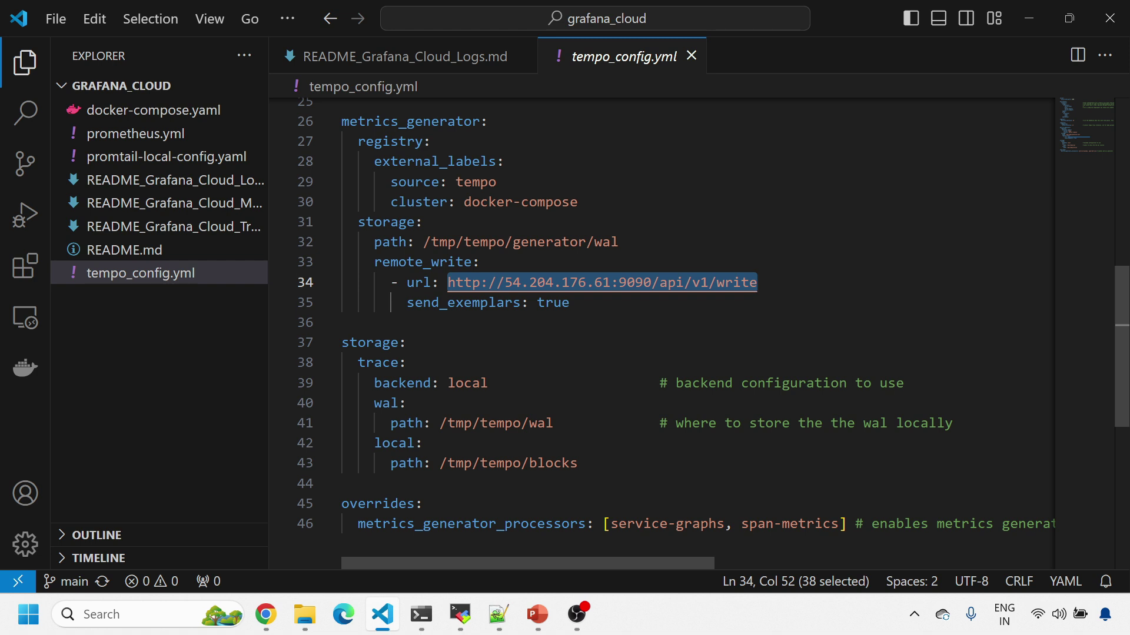
drag(553, 423, 439, 423)
drag(577, 463, 464, 463)
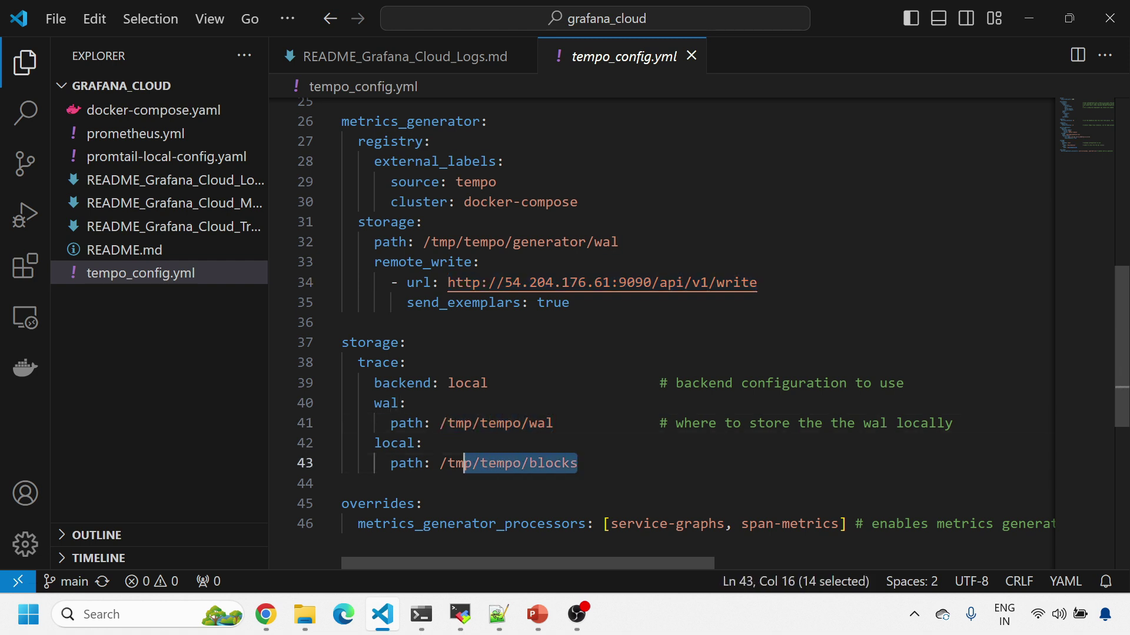
scroll(659, 330, down, 2)
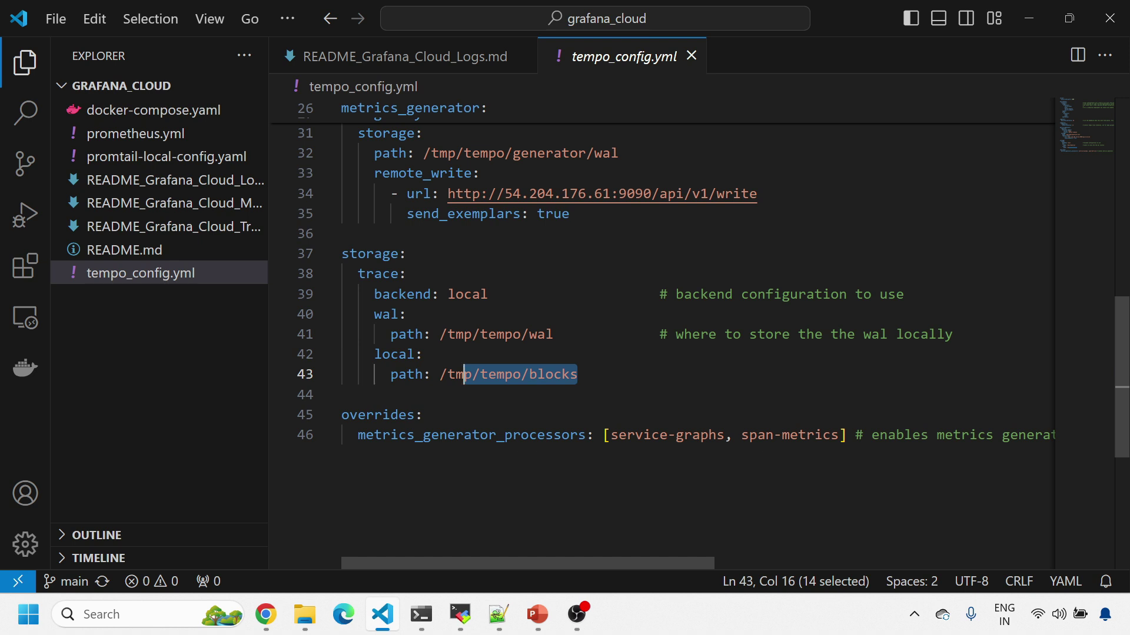
double_click(757, 435)
drag(611, 435, 727, 435)
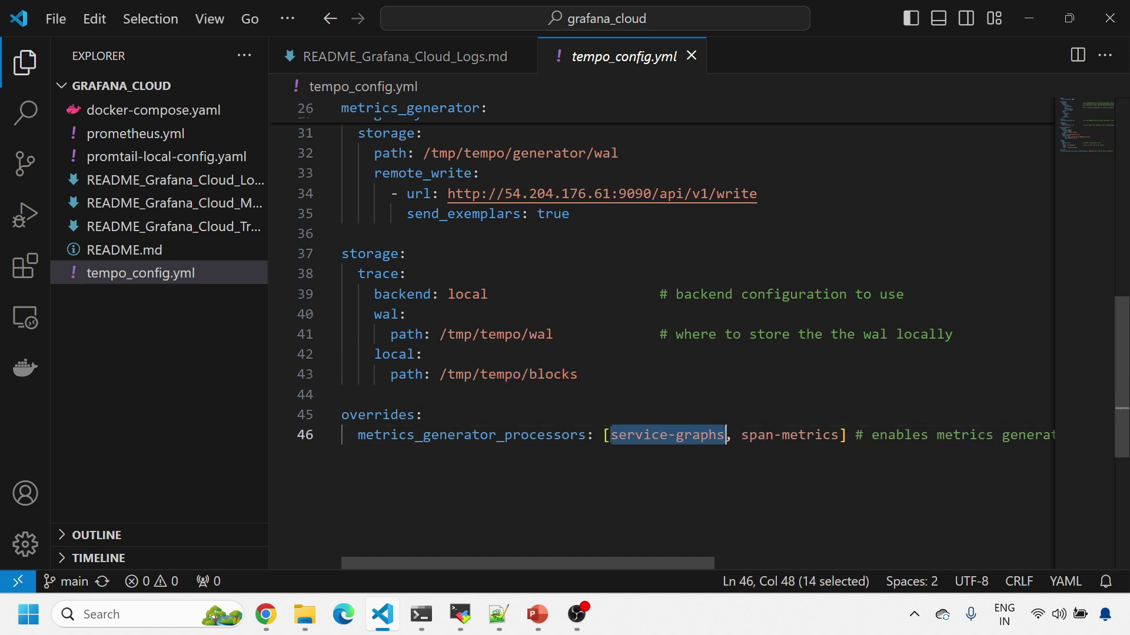
scroll(659, 329, up, 4)
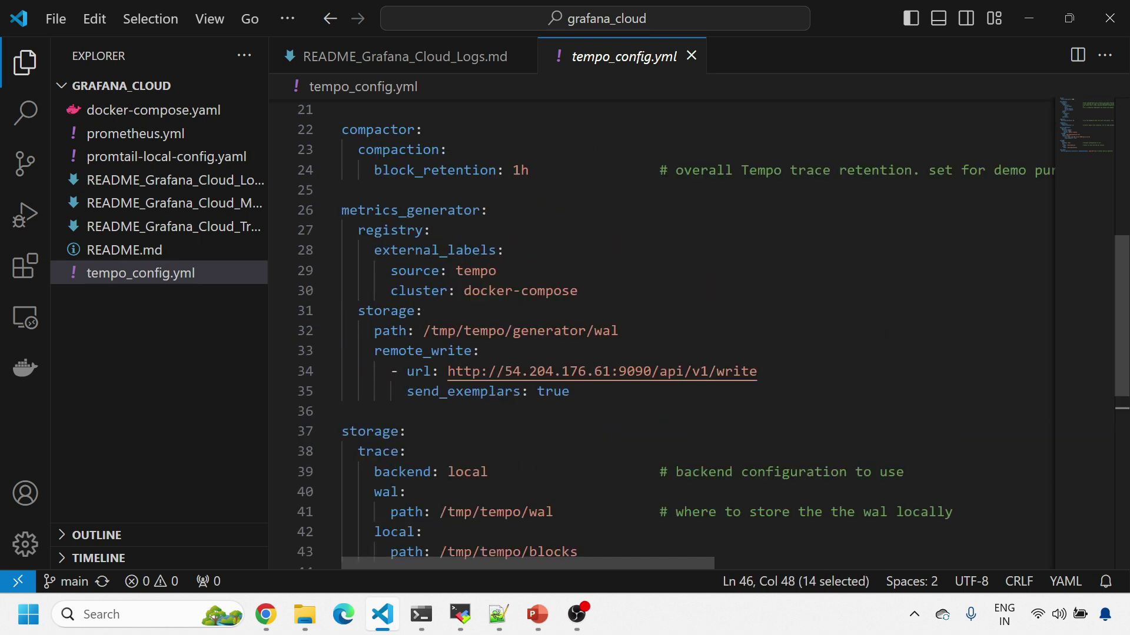
Close README_Grafana_Cloud_Logs.md and open README_Grafana_Cloud_Traces.md at its Restart the Tempo section.
click(375, 59)
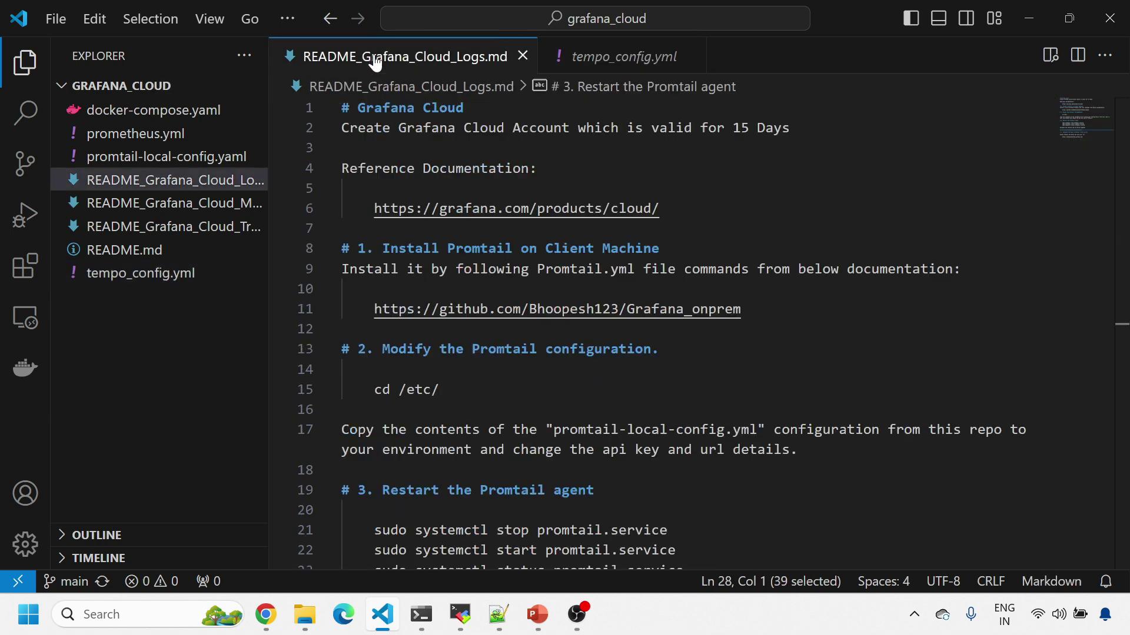
click(523, 55)
click(216, 228)
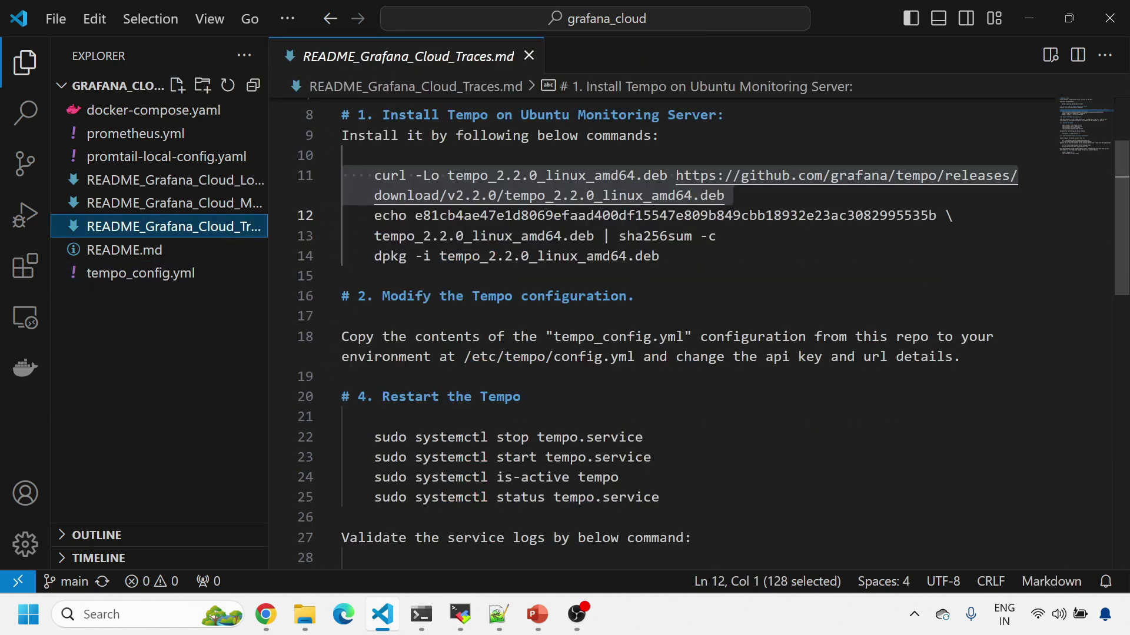
scroll(665, 336, down, 2)
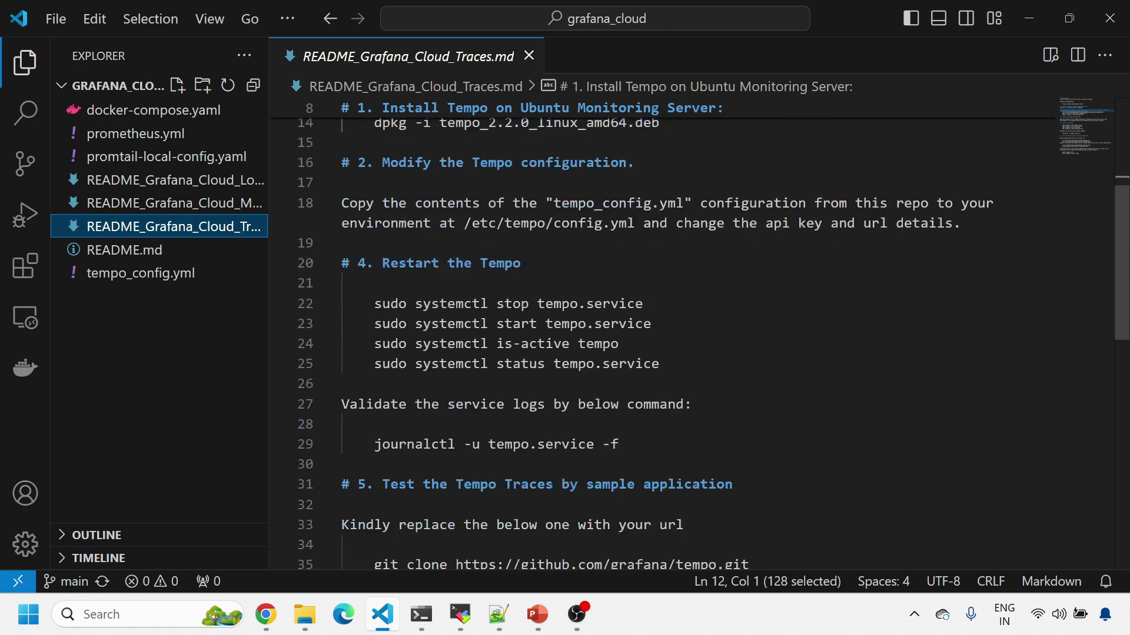
Clear the MobaXterm terminal, run the README's sudo systemctl status tempo.service command there, and quit the status output.
click(460, 615)
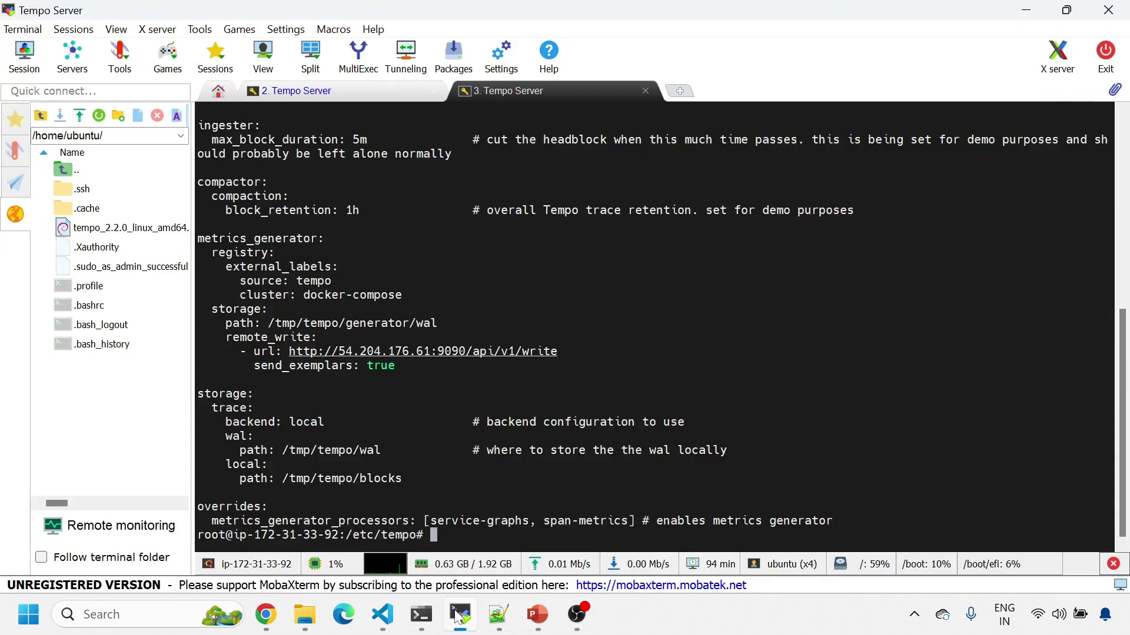
text(clear)
key(Return)
key(alt+Tab)
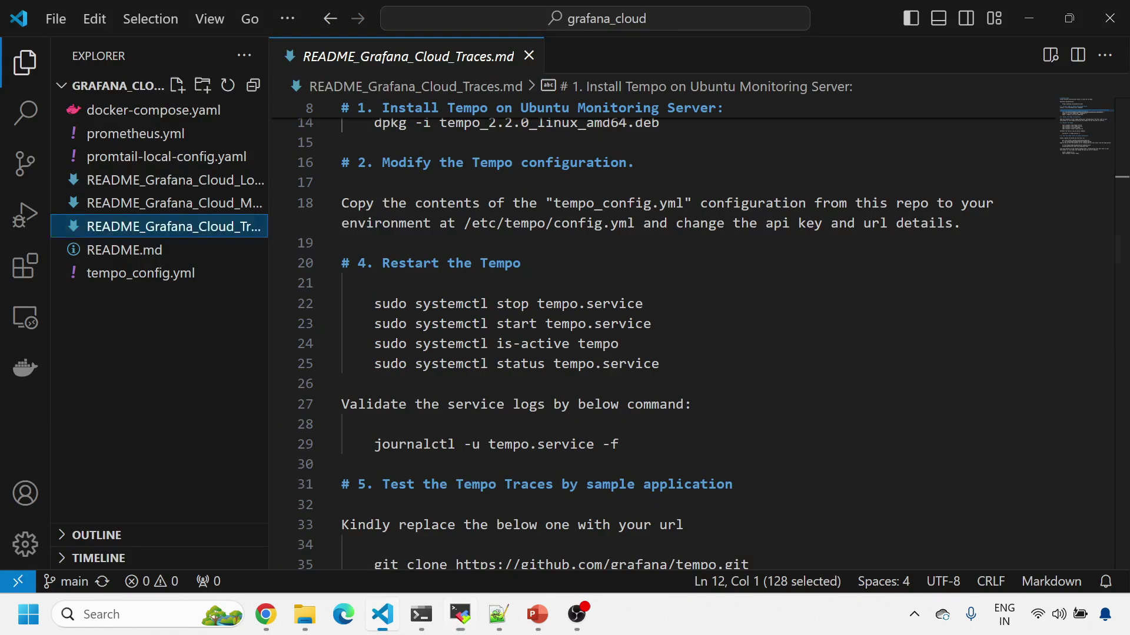
click(305, 364)
key(ctrl+c)
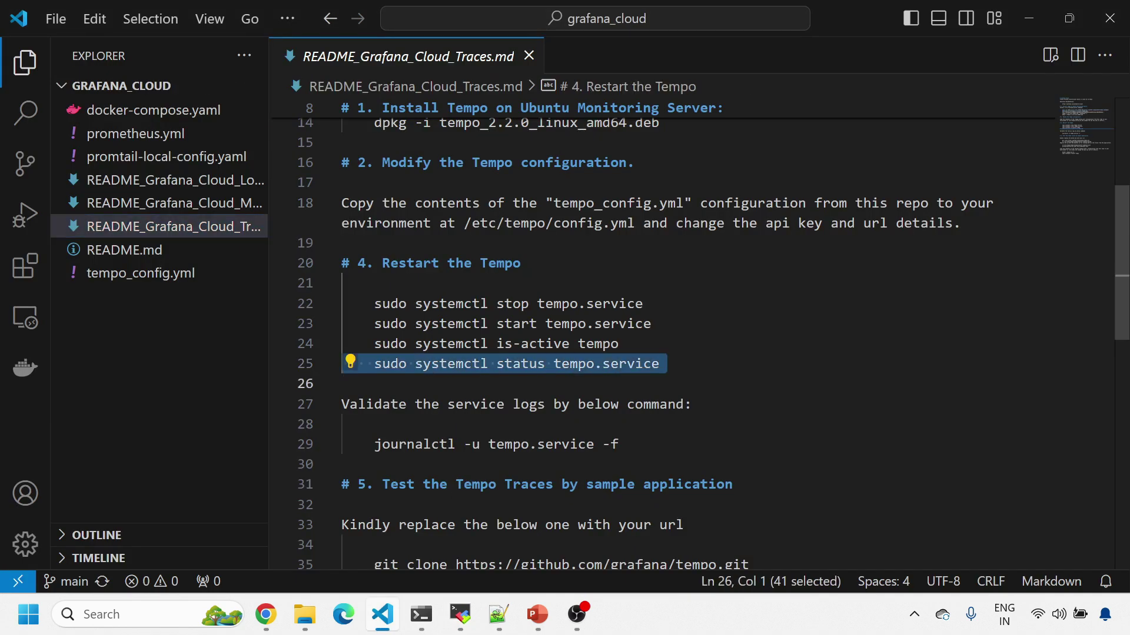
key(alt+Tab)
right_click(525, 360)
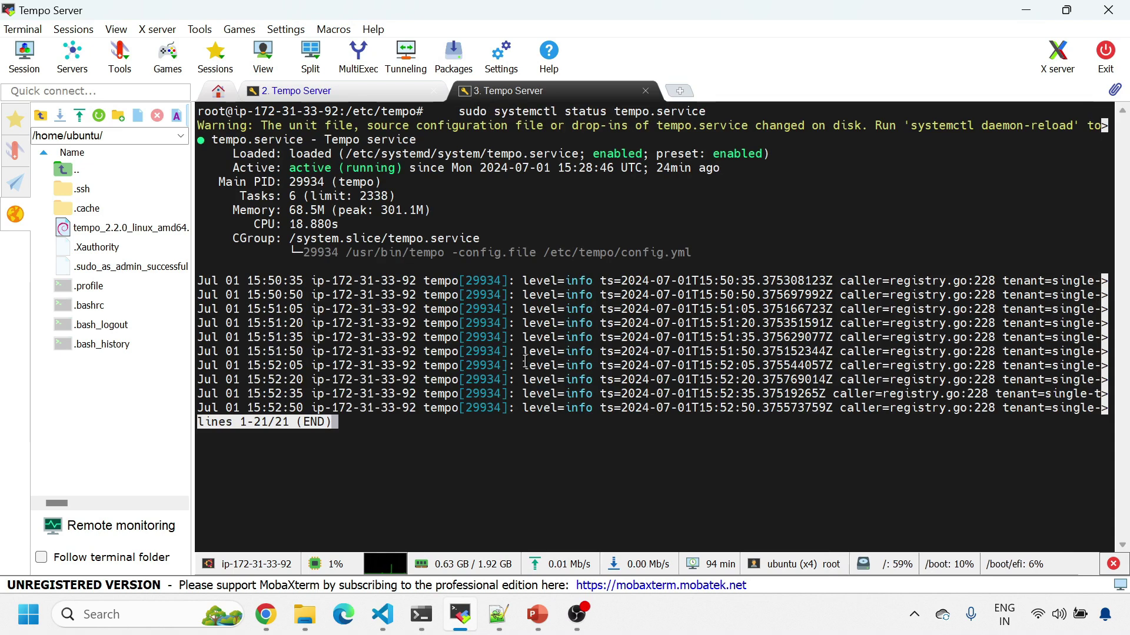
scroll(525, 361, down, 1)
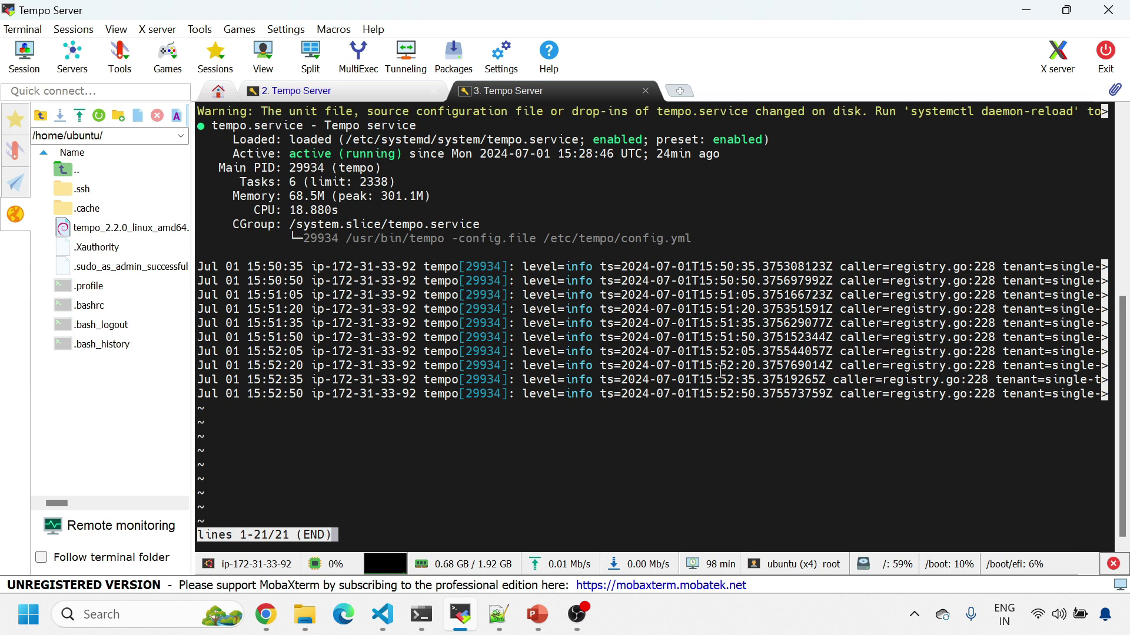
key(q)
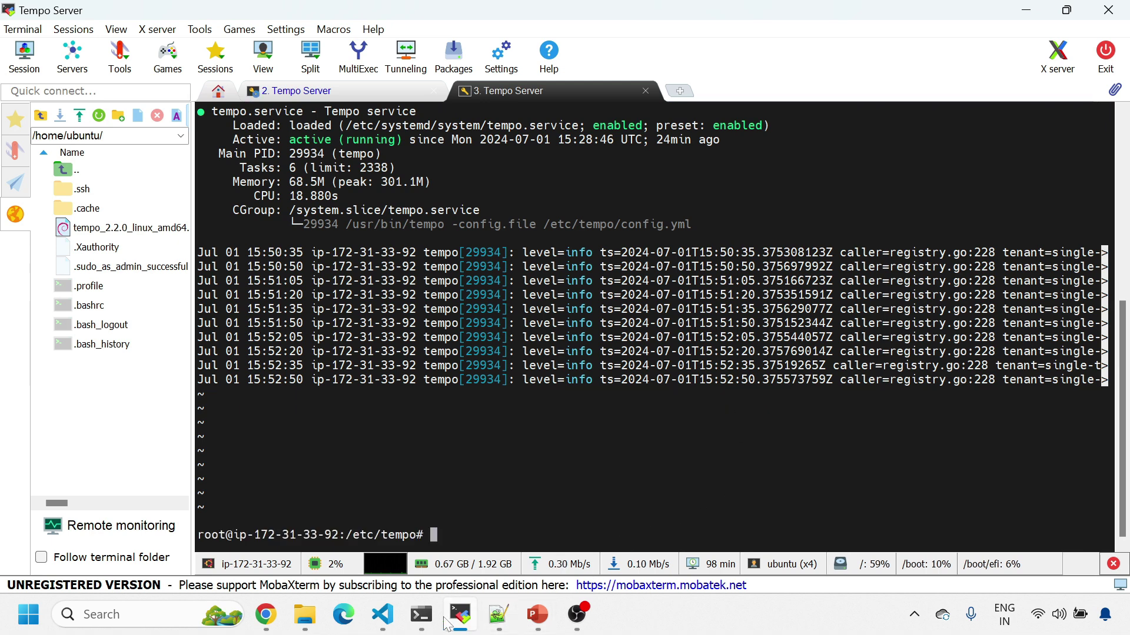
Copy sudo systemctl is-active tempo from the README in VS Code and run it in the MobaXterm terminal.
click(390, 624)
click(513, 324)
click(521, 344)
key(ctrl+l)
key(ctrl+c)
key(alt+Tab)
right_click(622, 417)
key(Return)
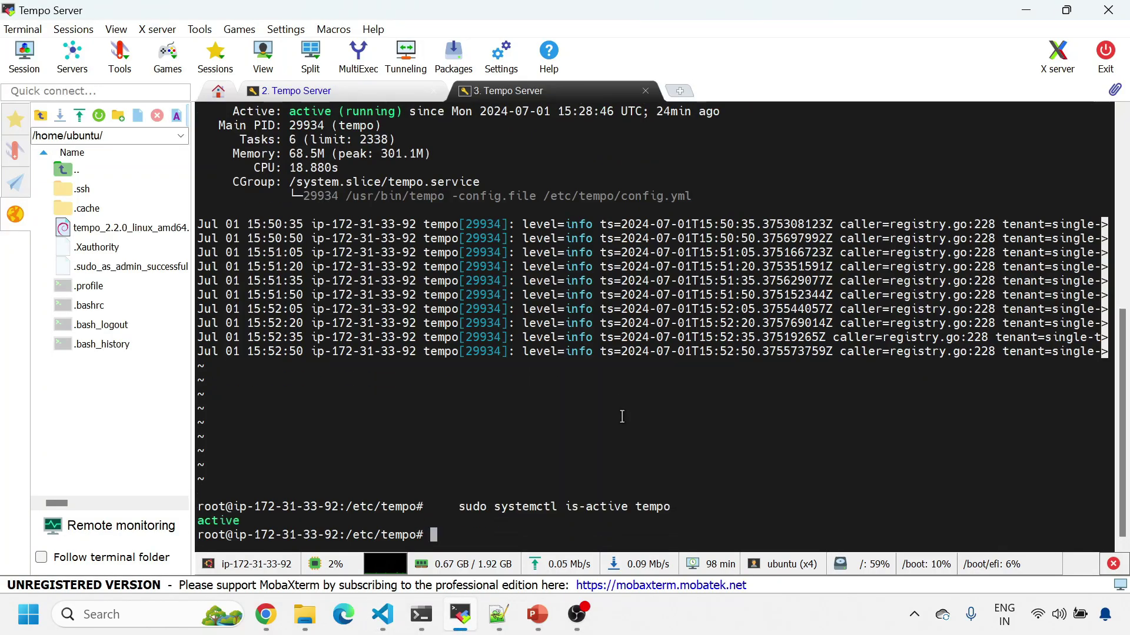
Copy journalctl -u tempo.service -f from the README in VS Code, run it in MobaXterm to view the logs, and stop it.
key(alt+Tab)
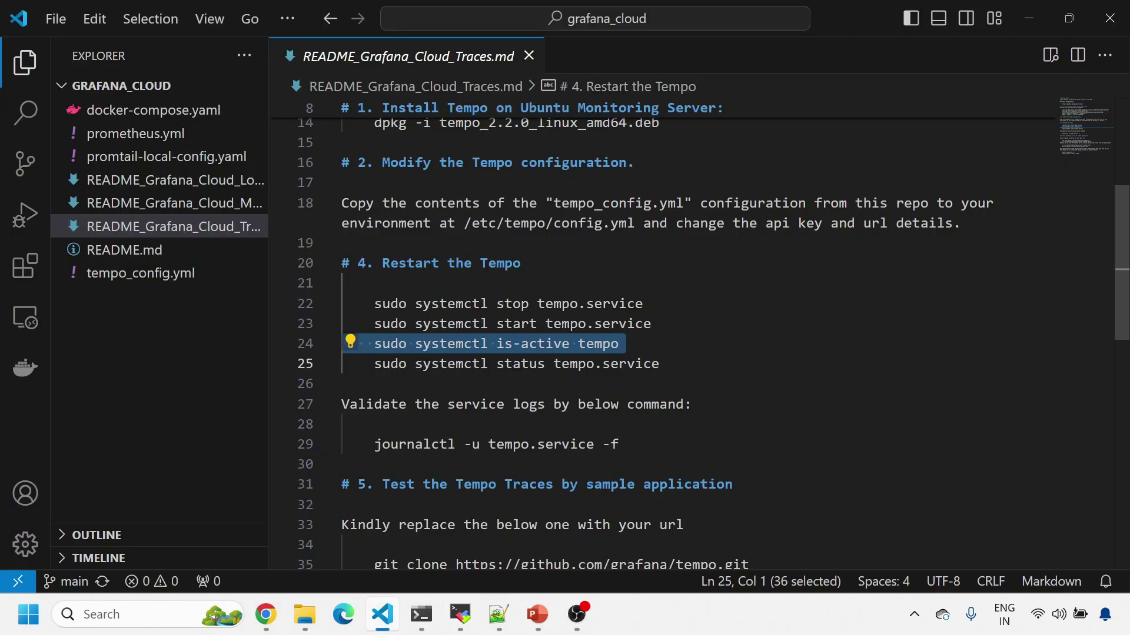
double_click(414, 444)
key(ctrl+l)
key(ctrl+c)
key(alt+Tab)
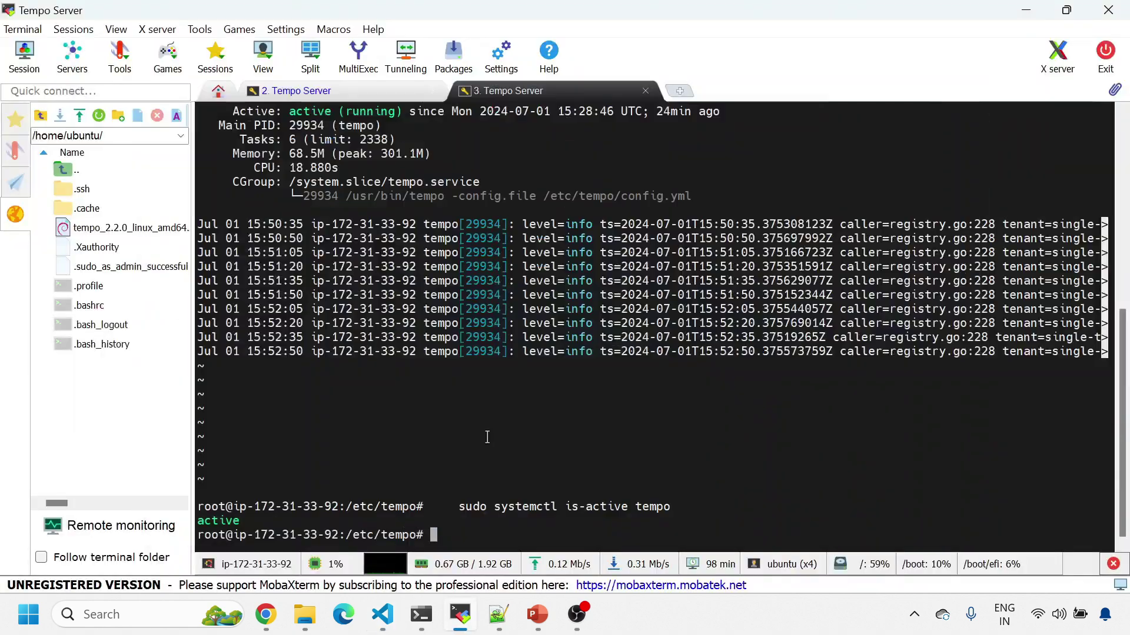
right_click(487, 436)
key(Return)
drag(522, 252, 561, 534)
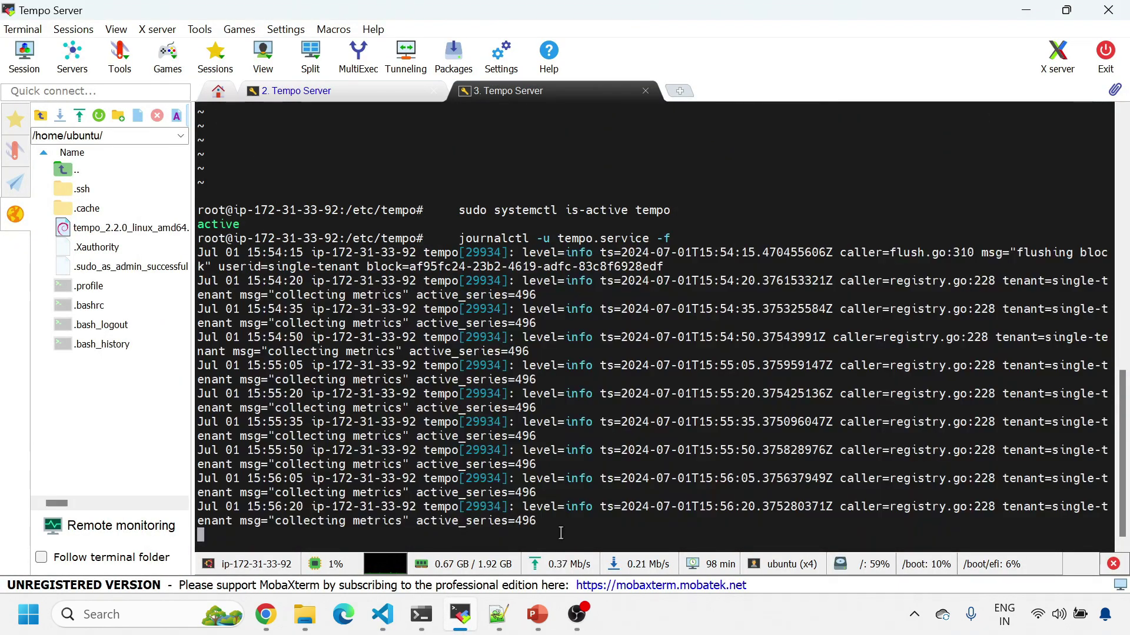
key(ctrl+c)
key(ctrl+c)
key(ctrl+c)
key(ctrl+c)
key(alt+Tab)
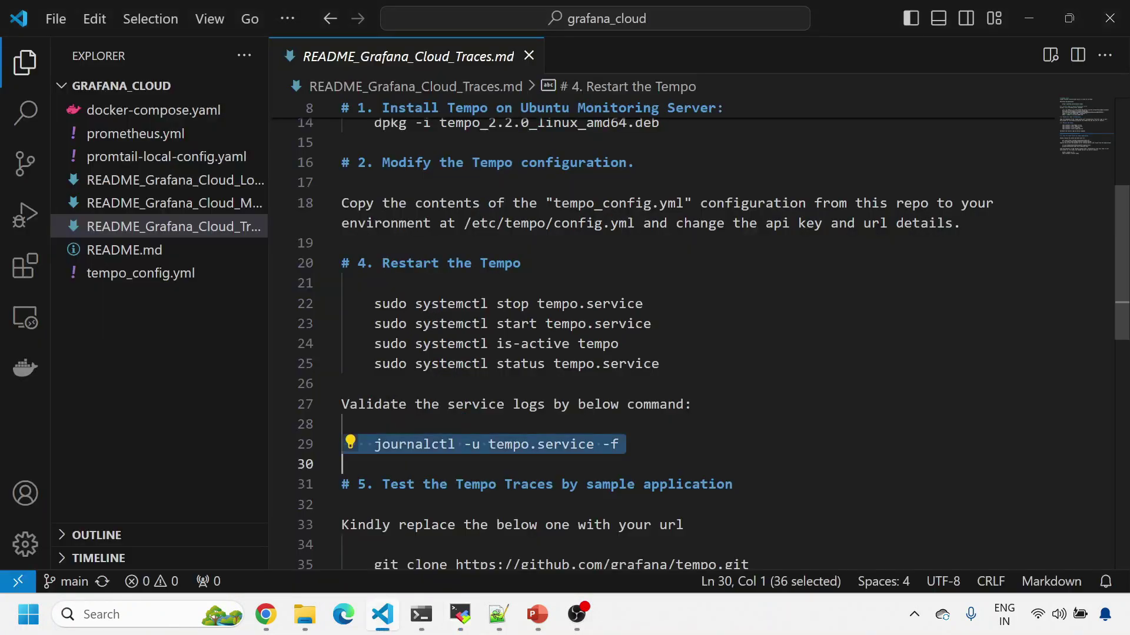
scroll(647, 330, down, 3)
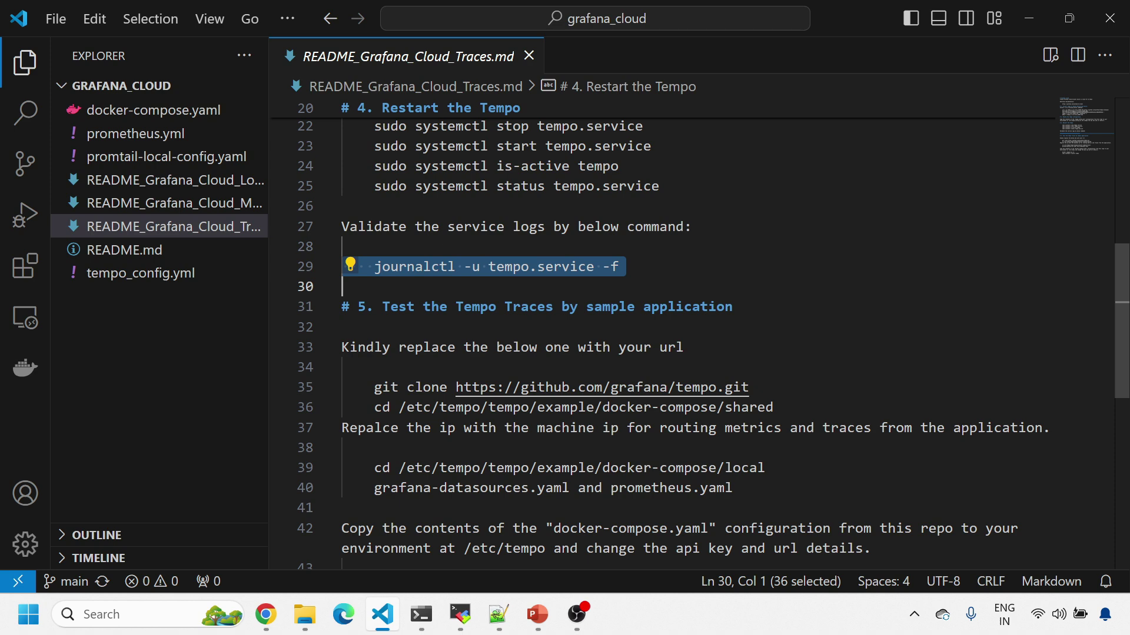
drag(375, 387, 740, 387)
In MobaXterm, list /etc/tempo with ls -ltr, enter the tempo directory and list its contents.
key(alt+Tab)
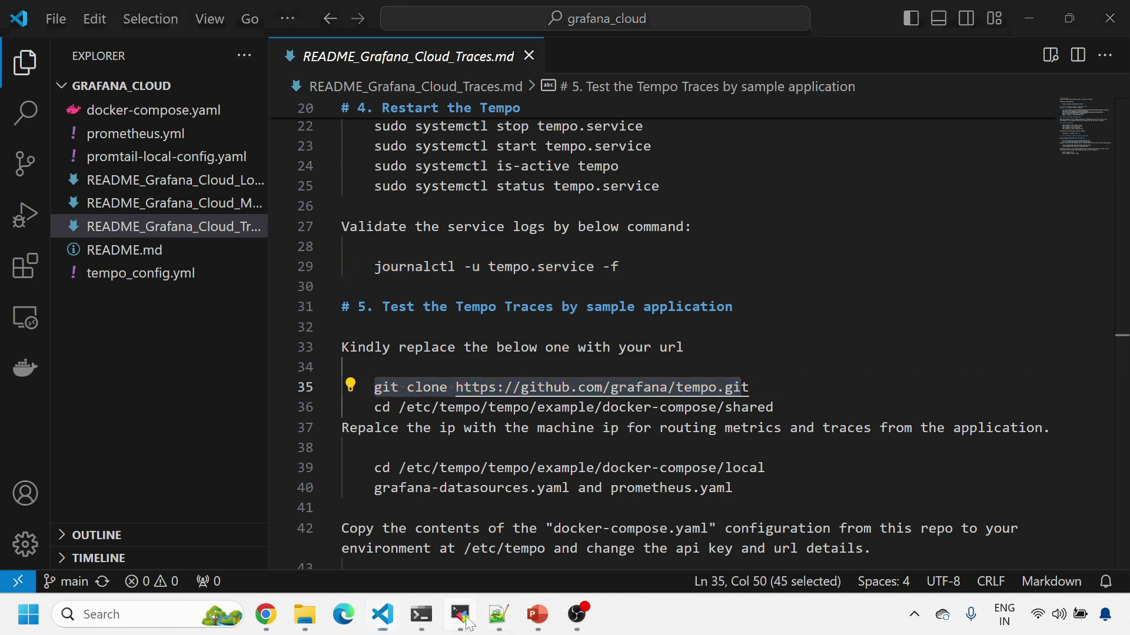
text(ls- ltr)
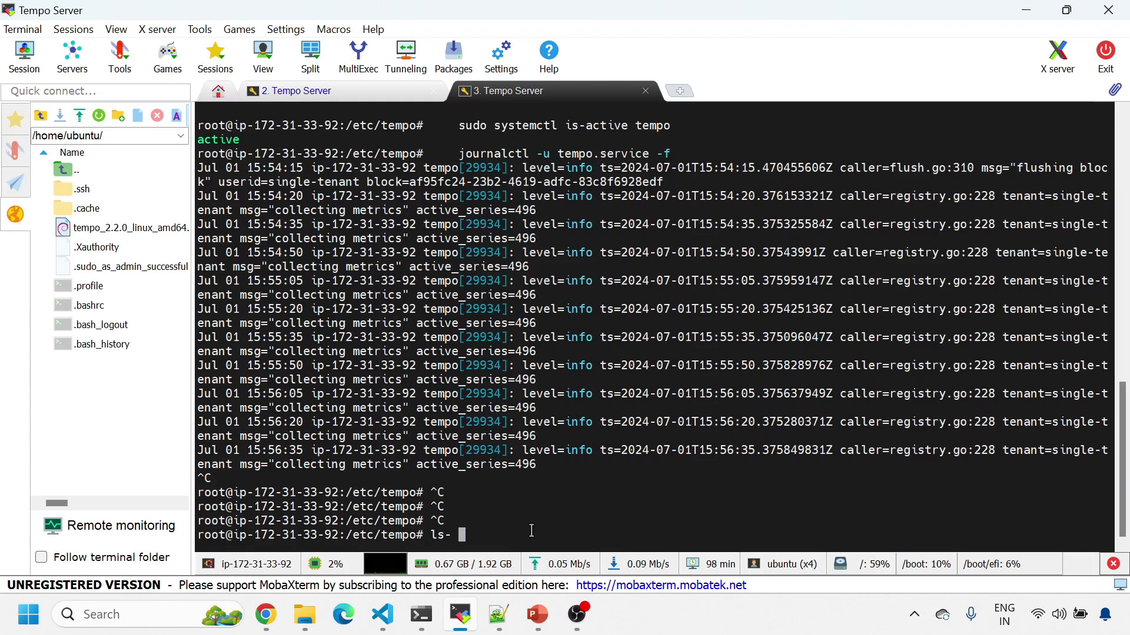
key(Return)
text(ls -ltr)
key(Return)
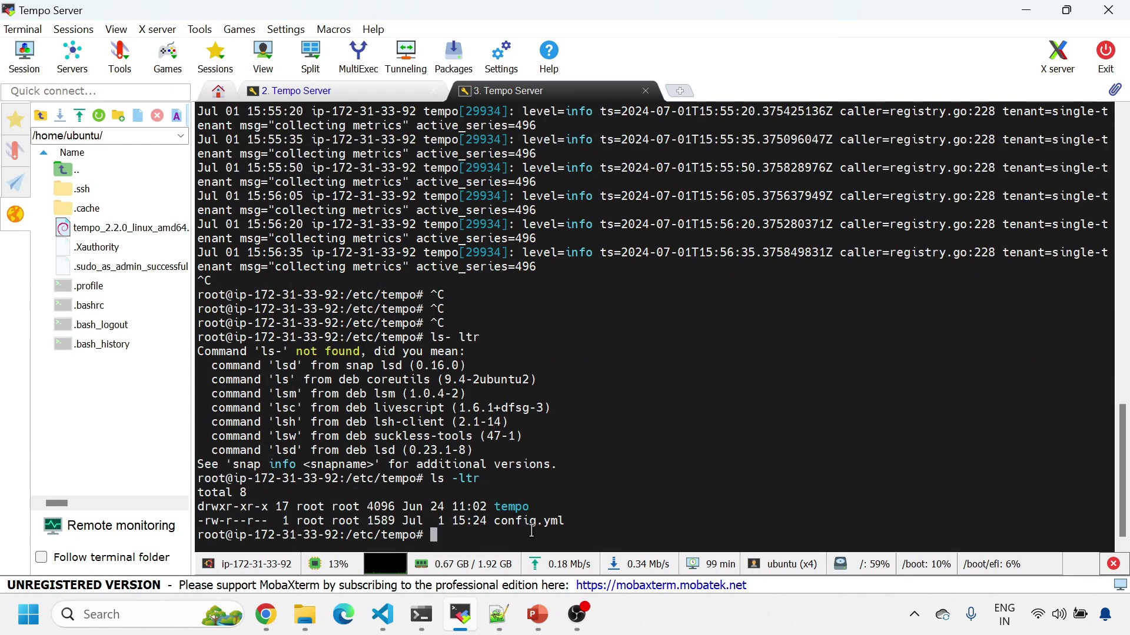
text(cd tempo/)
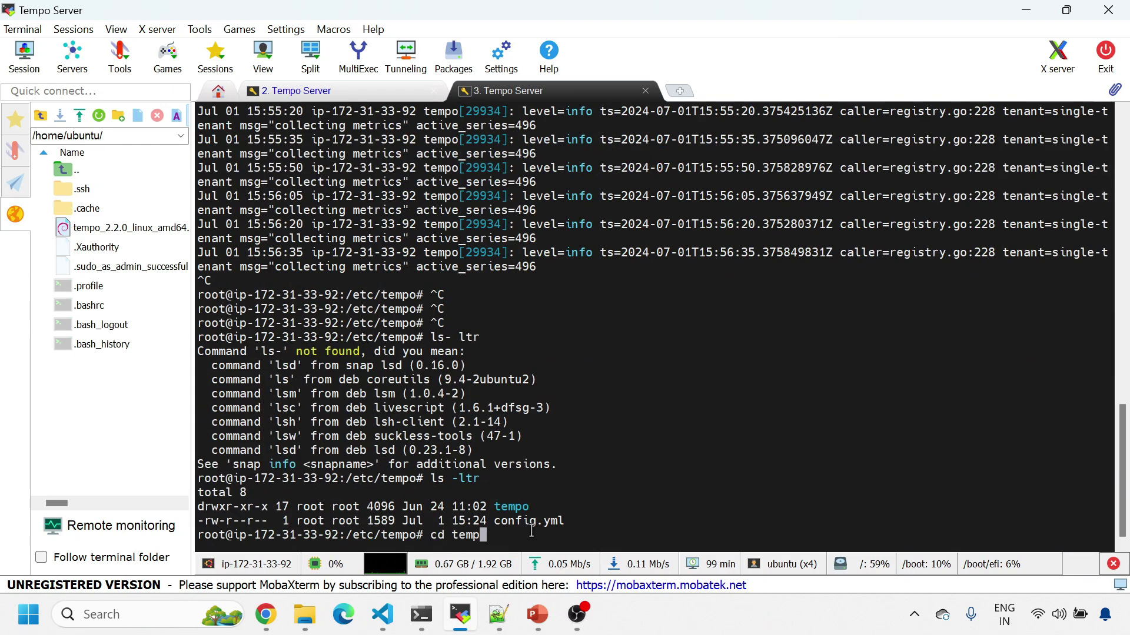
key(Return)
text(ls -)
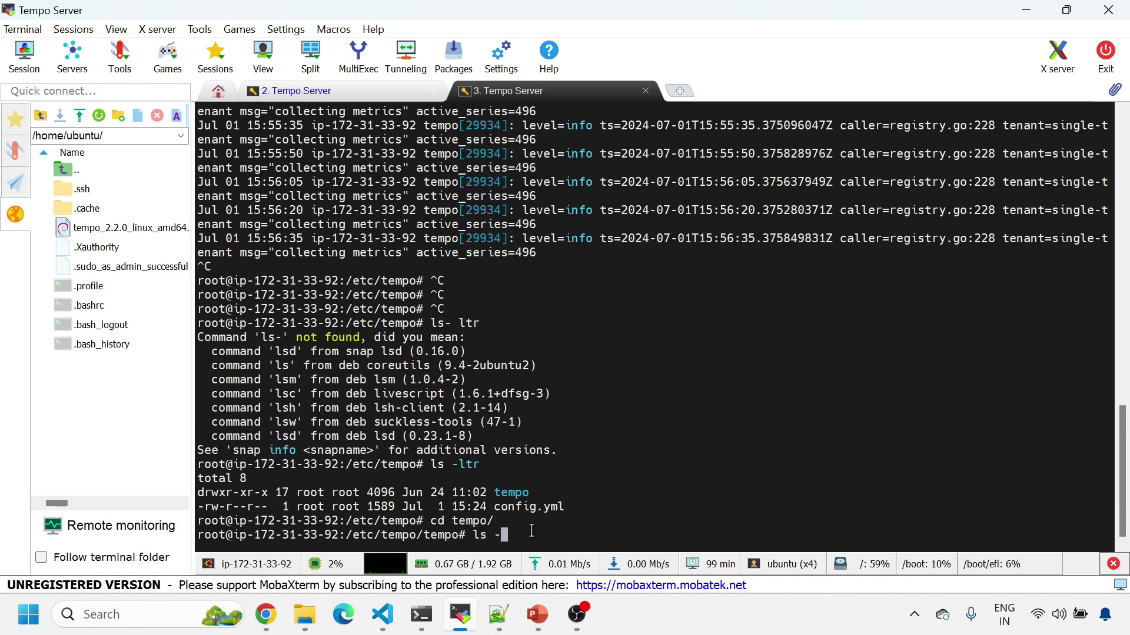
Use the README's cd command to go to /etc/tempo/tempo/example/docker-compose/shared in MobaXterm, and list its files with ls -ltr.
key(alt+Tab)
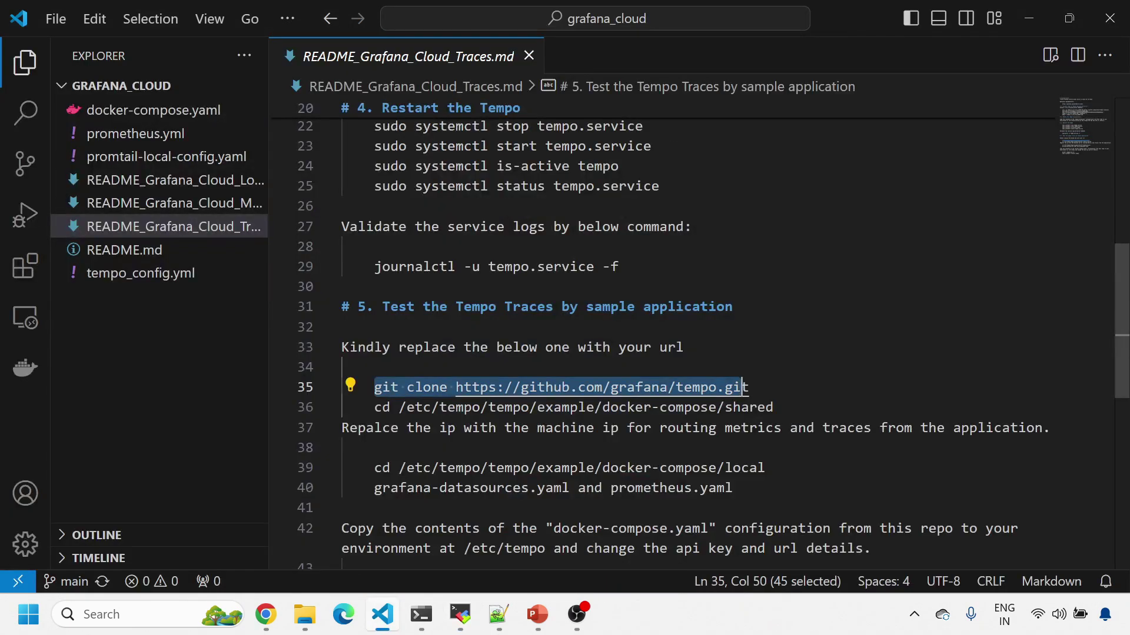
triple_click(479, 407)
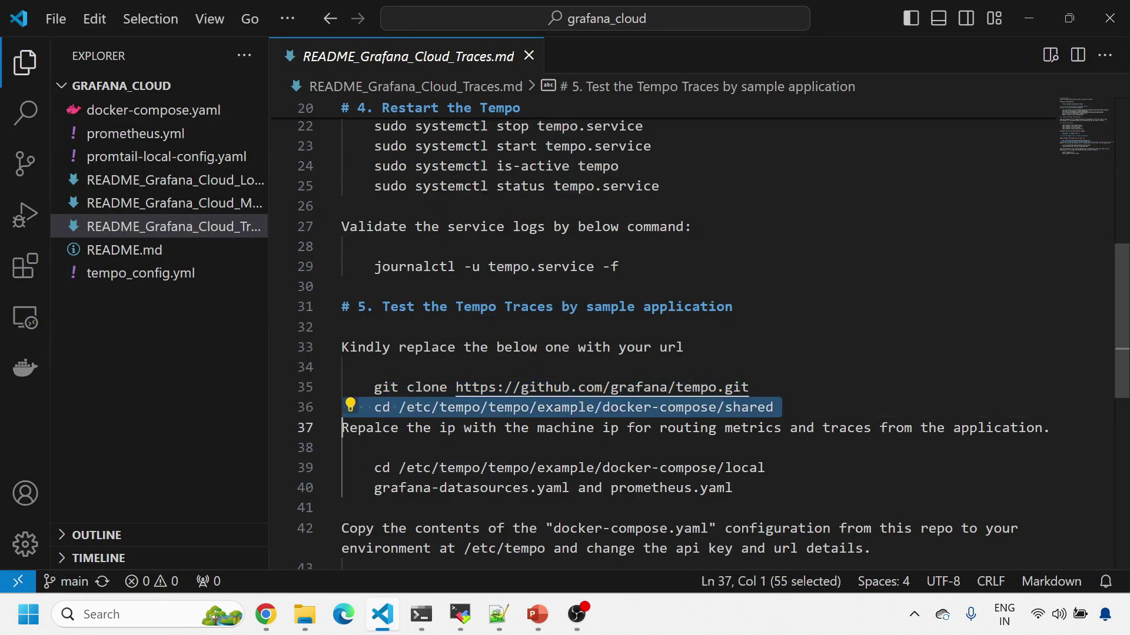
key(alt+Tab)
right_click(636, 457)
key(Return)
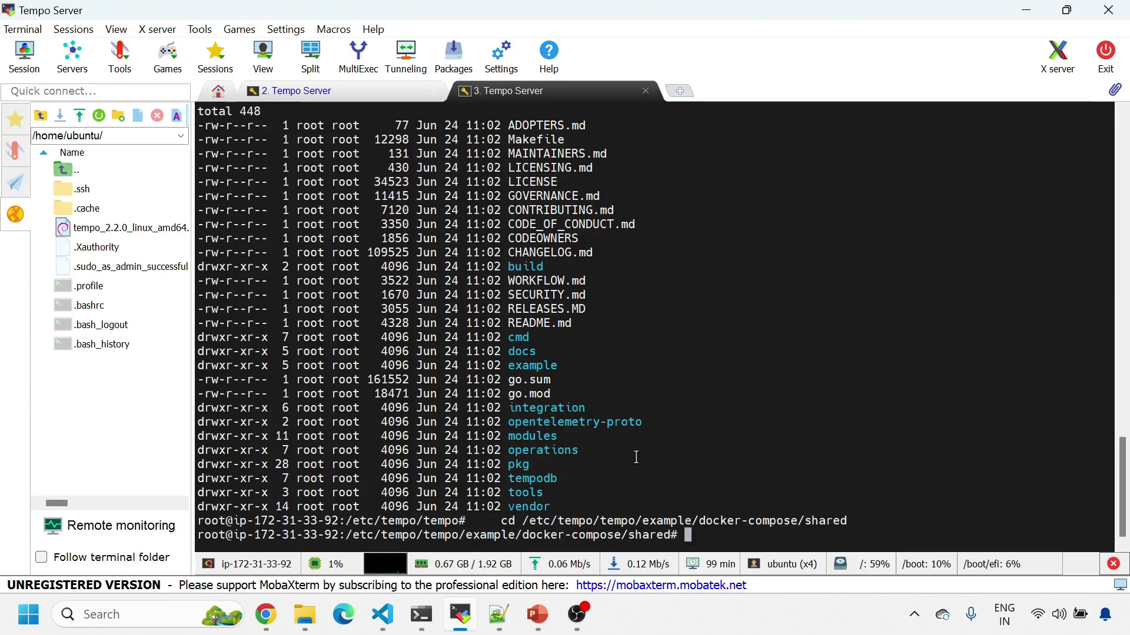
text(ls -ltr)
key(Return)
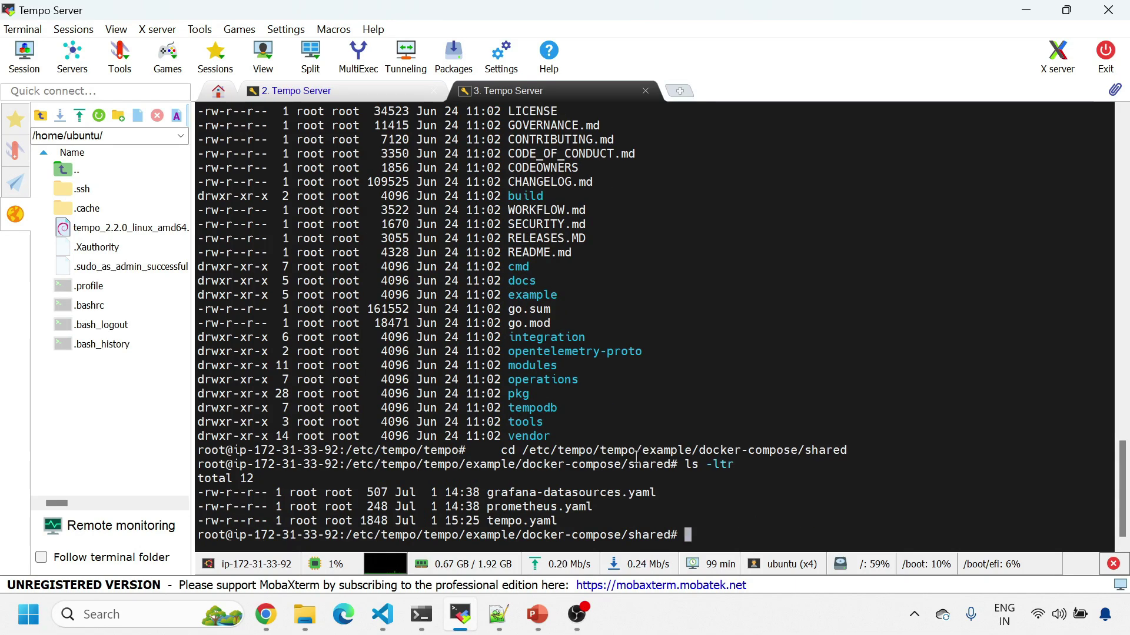
Switch back to VS Code and open docker-compose.yaml from the grafana_cloud folder.
key(alt+Tab)
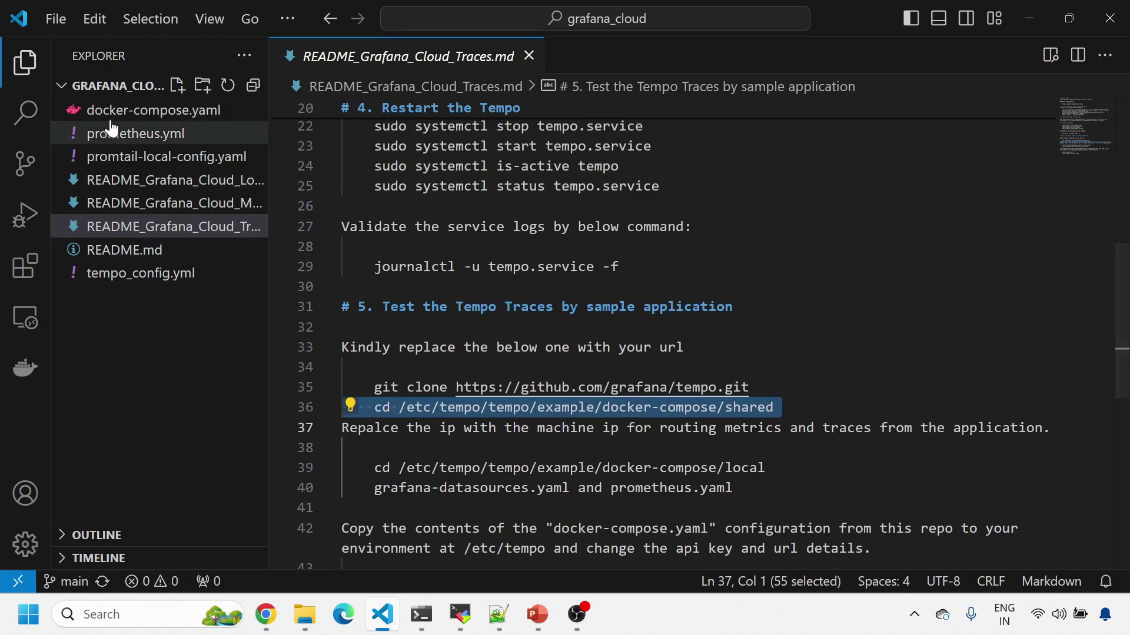
click(88, 112)
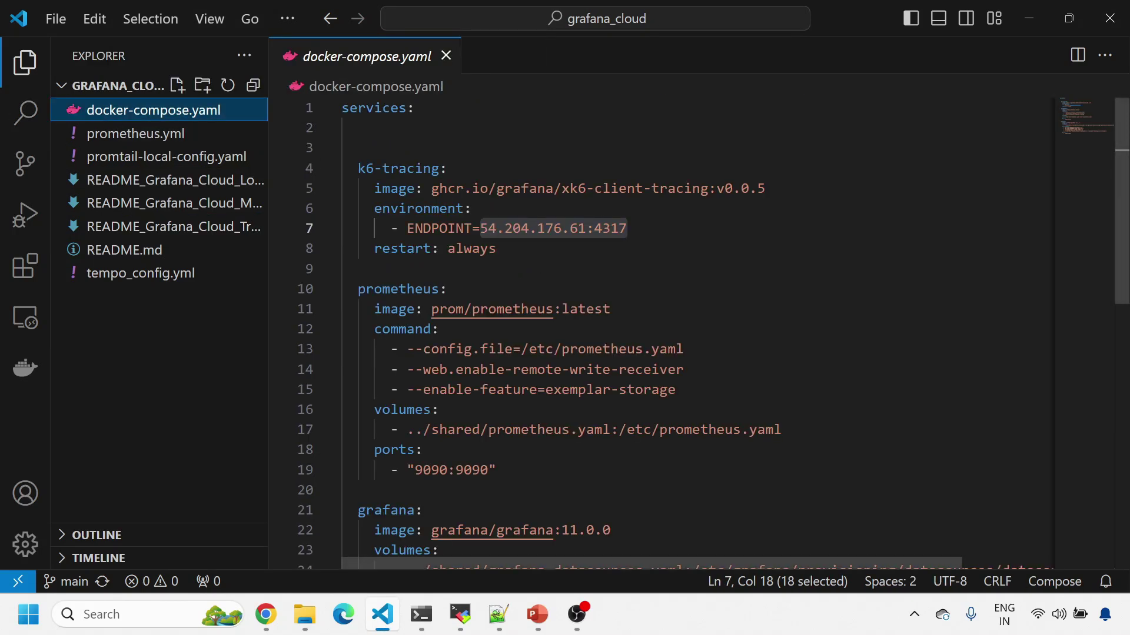
Examine the k6-tracing, prometheus and grafana services in docker-compose.yaml, highlighting their names and the published Prometheus and Grafana ports.
triple_click(411, 168)
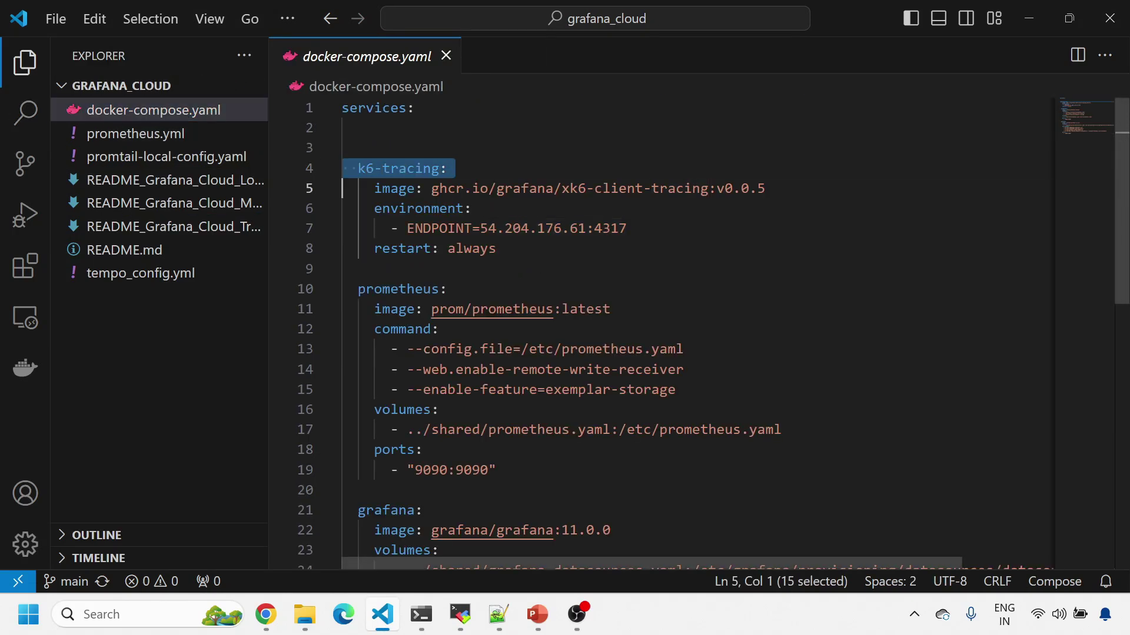
double_click(414, 289)
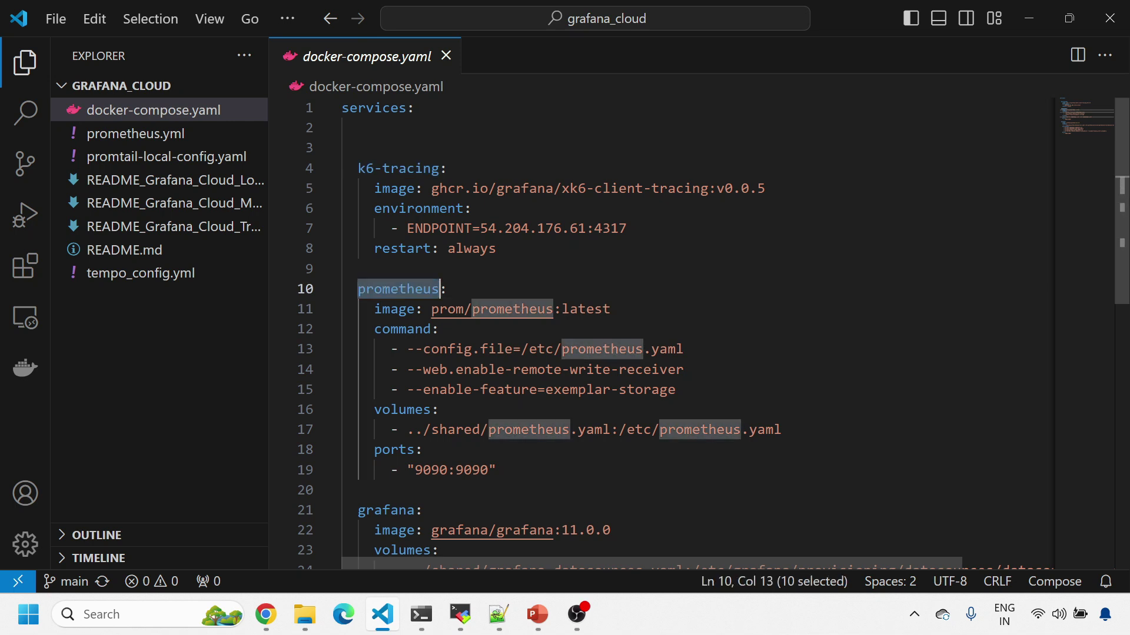
double_click(415, 510)
triple_click(415, 510)
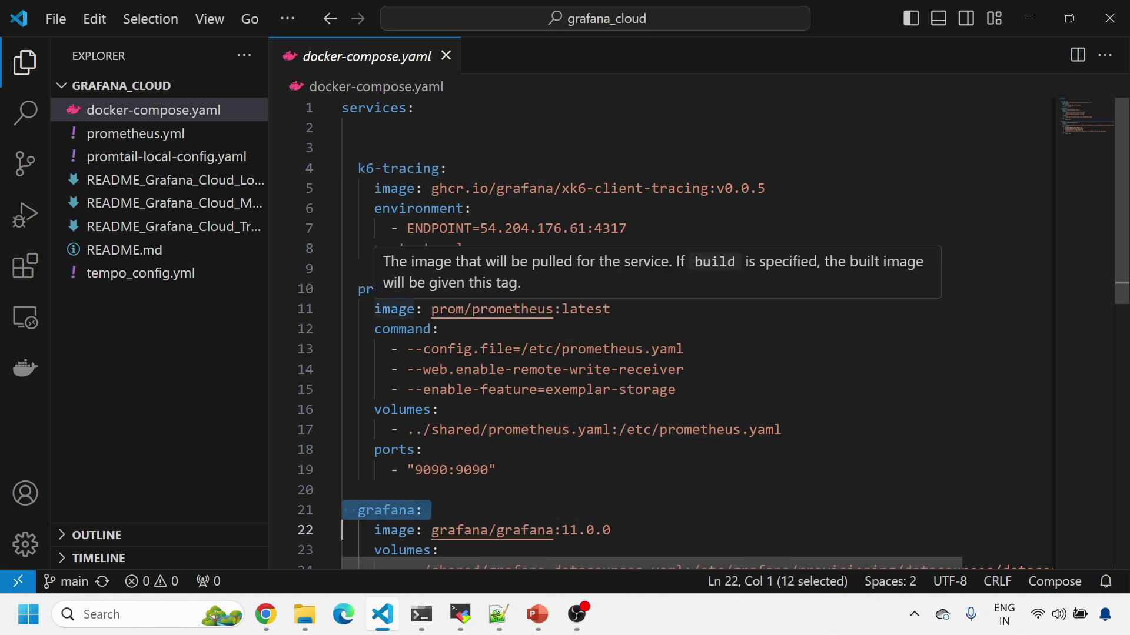
double_click(468, 470)
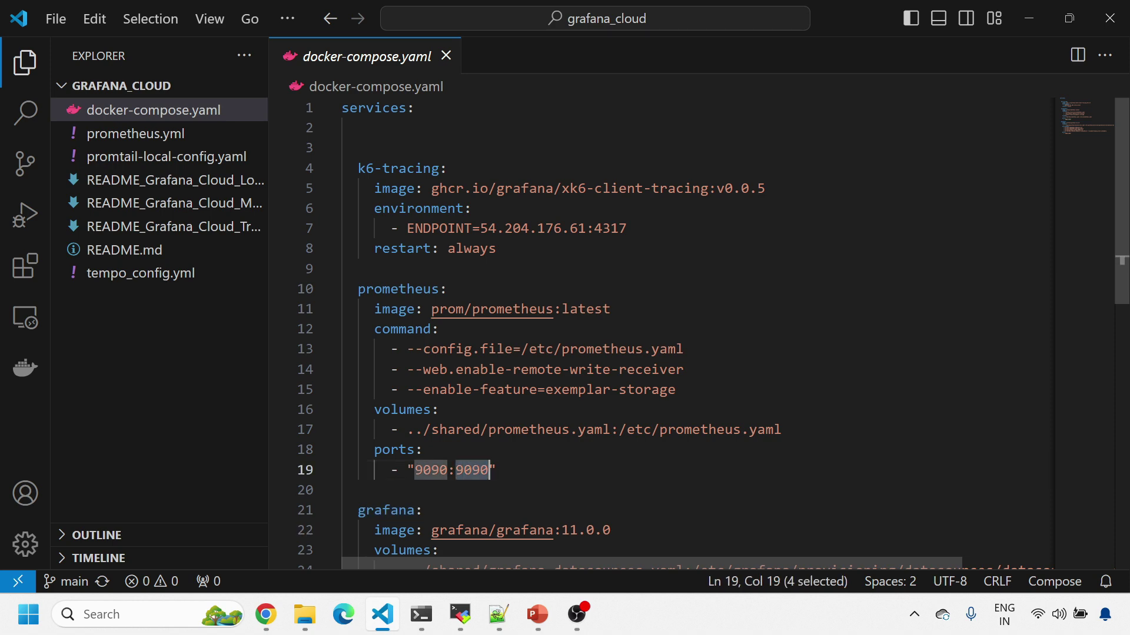
scroll(492, 309, down, 3)
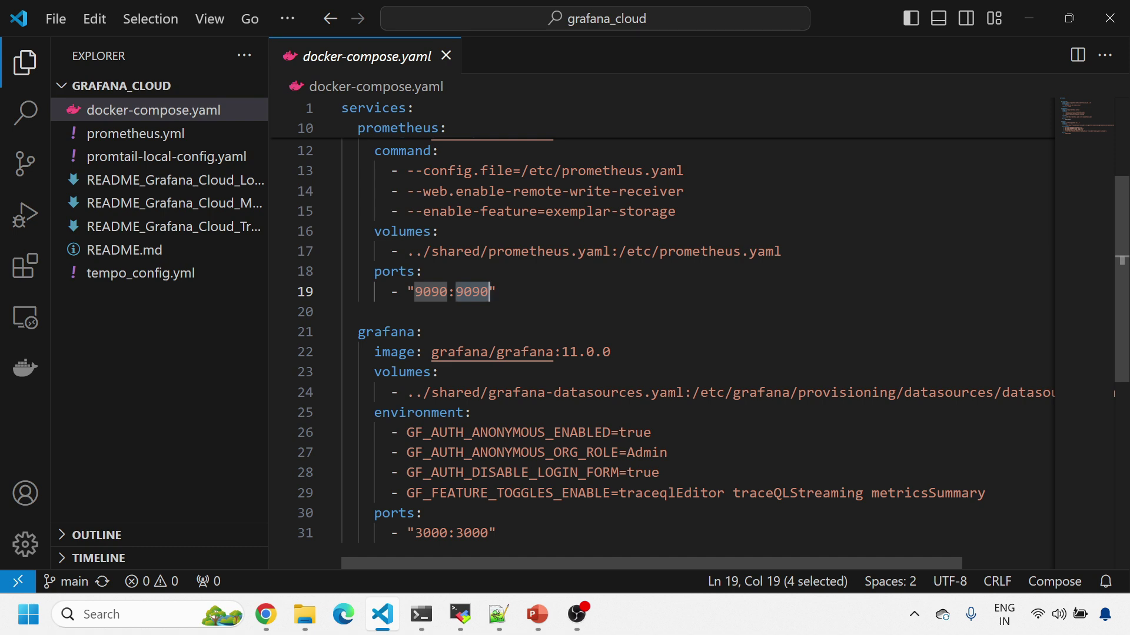
double_click(472, 533)
scroll(471, 533, up, 3)
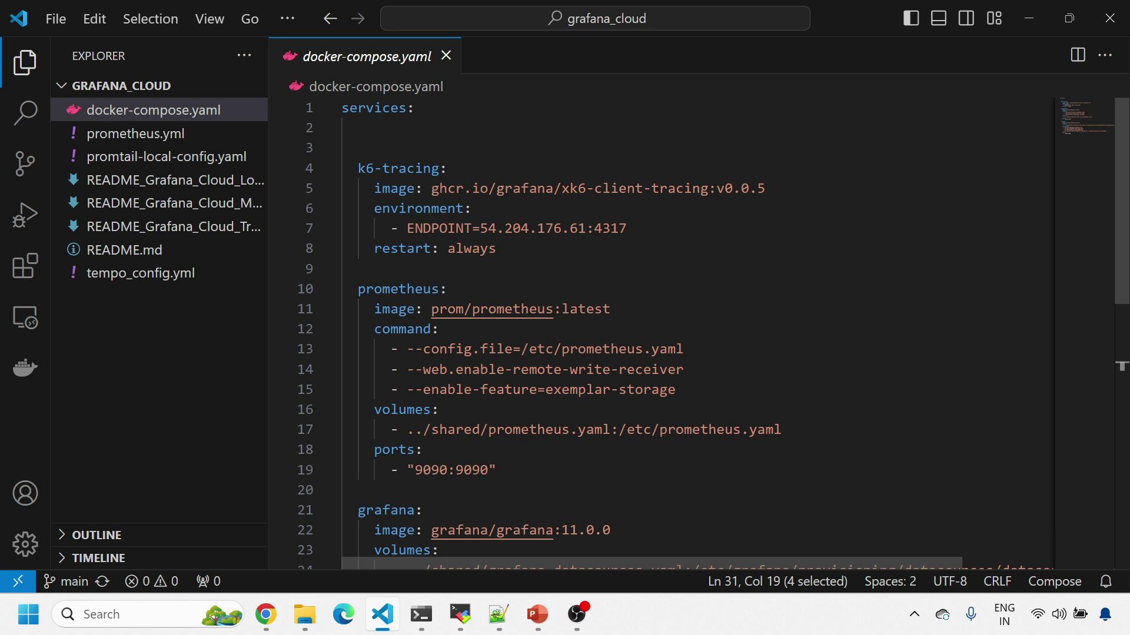
Highlight the IP address and the port of the k6-tracing ENDPOINT, and look over the rest of docker-compose.yaml.
drag(586, 228, 482, 229)
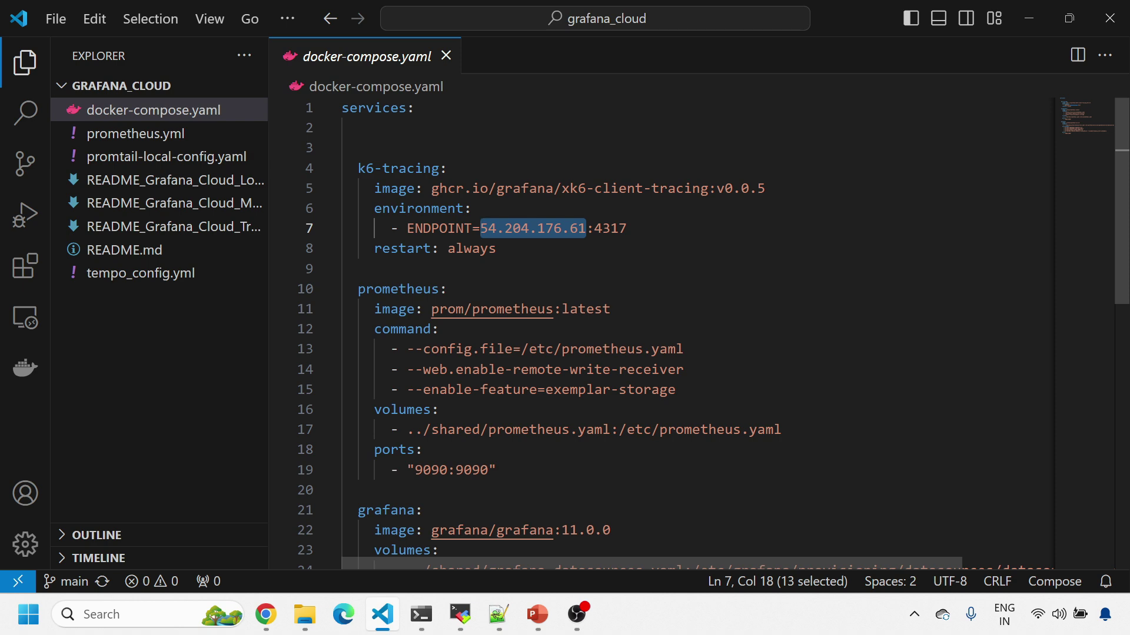
double_click(610, 229)
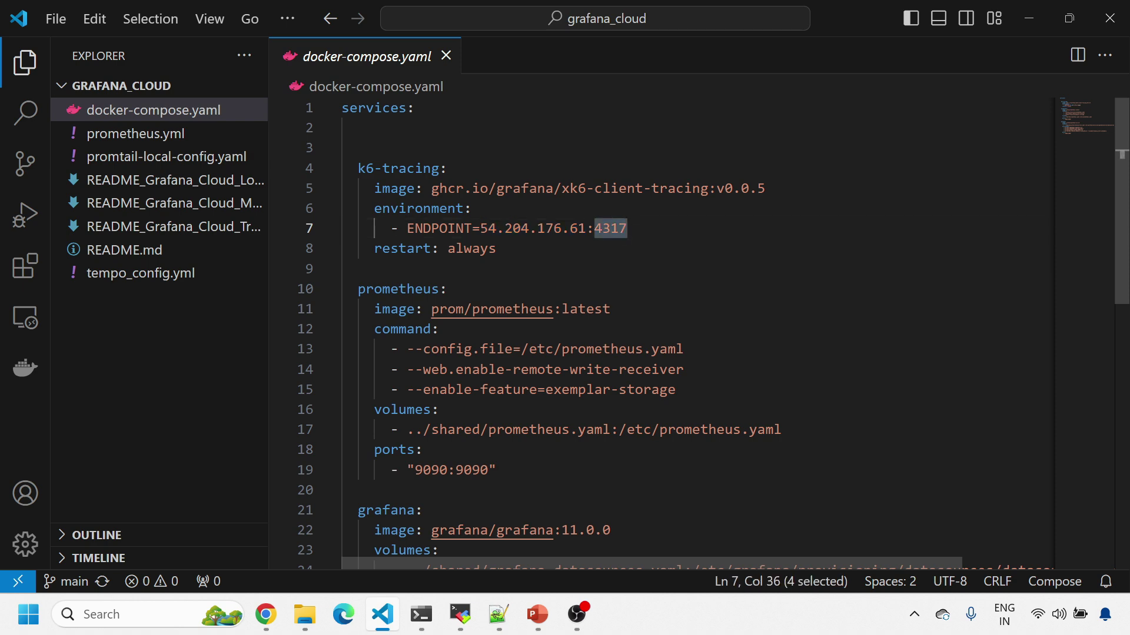
scroll(659, 330, down, 6)
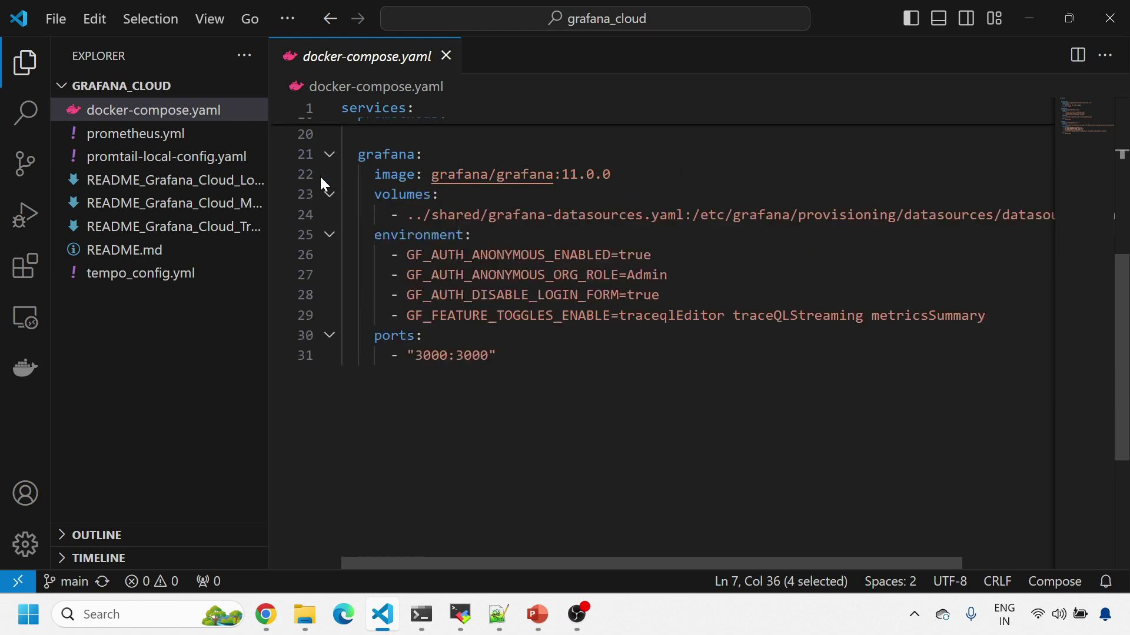
Start a cat command in MobaXterm, and check the Prometheus volume mapping in docker-compose.yaml in VS Code for the file to read.
click(235, 228)
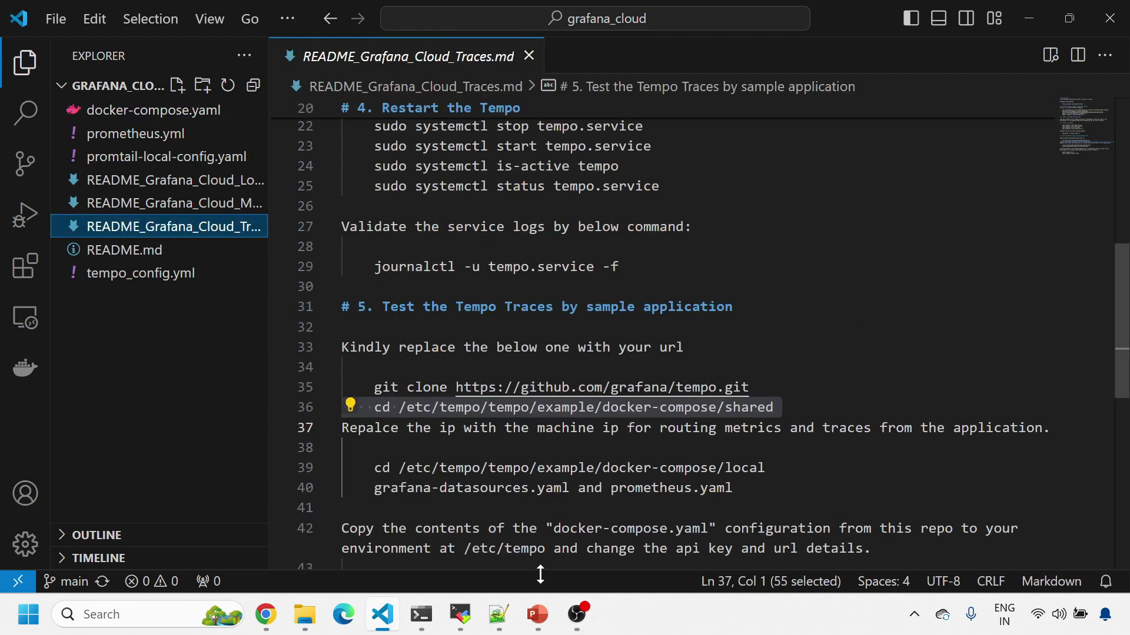
click(462, 616)
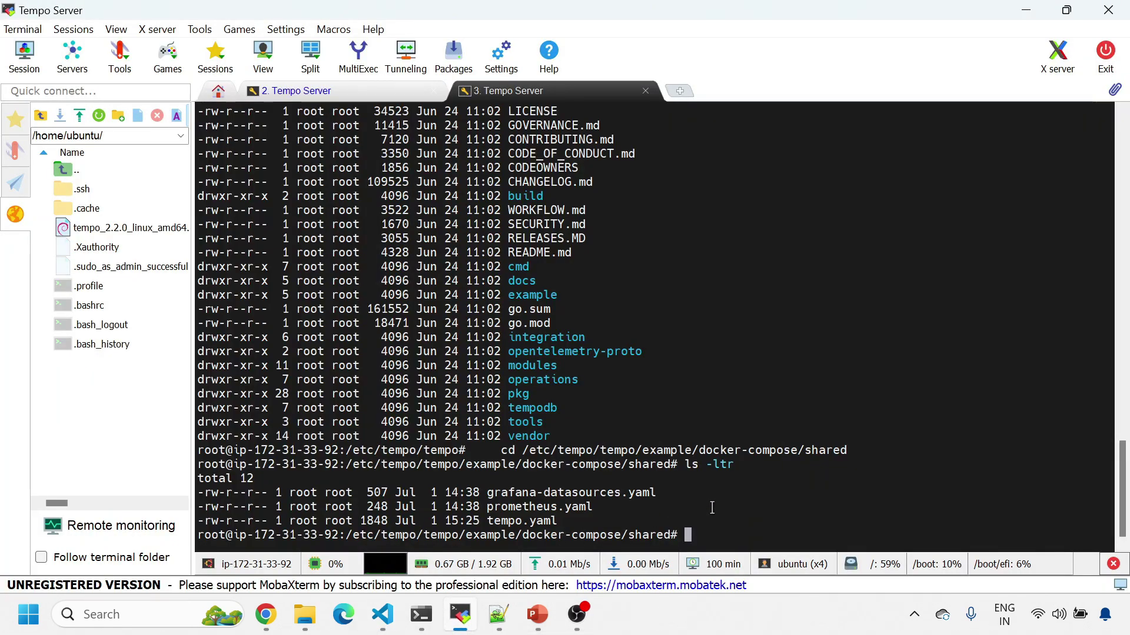
text(cat)
key(alt+Tab)
click(131, 110)
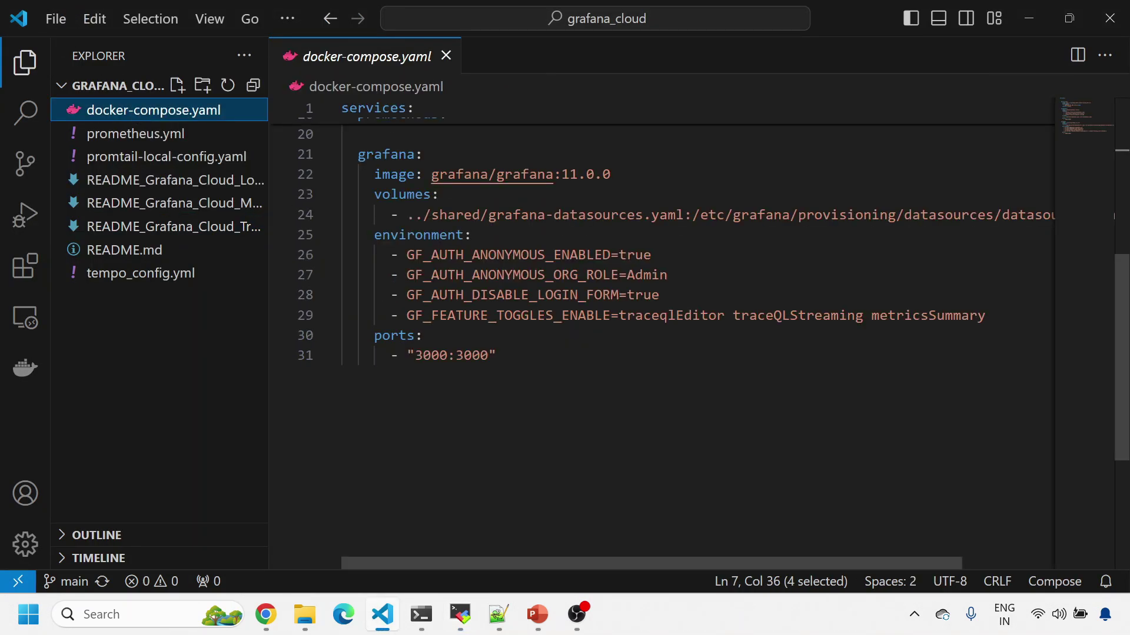
click(305, 430)
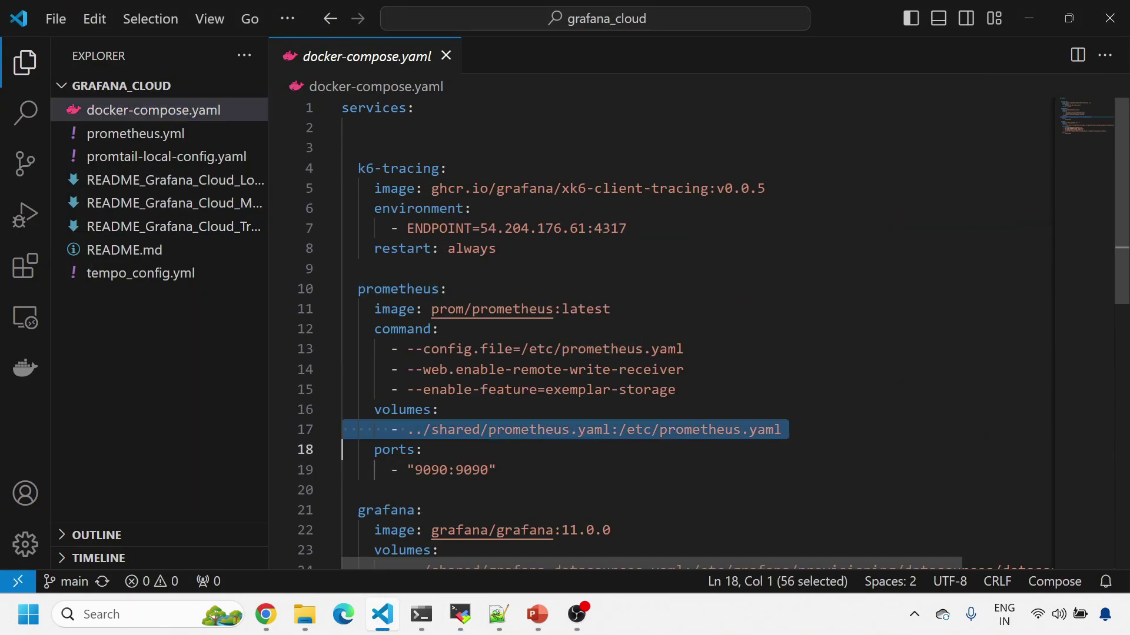
double_click(692, 429)
Switch to MobaXterm and print the shared folder's prometheus.yaml with cat.
key(alt+Tab)
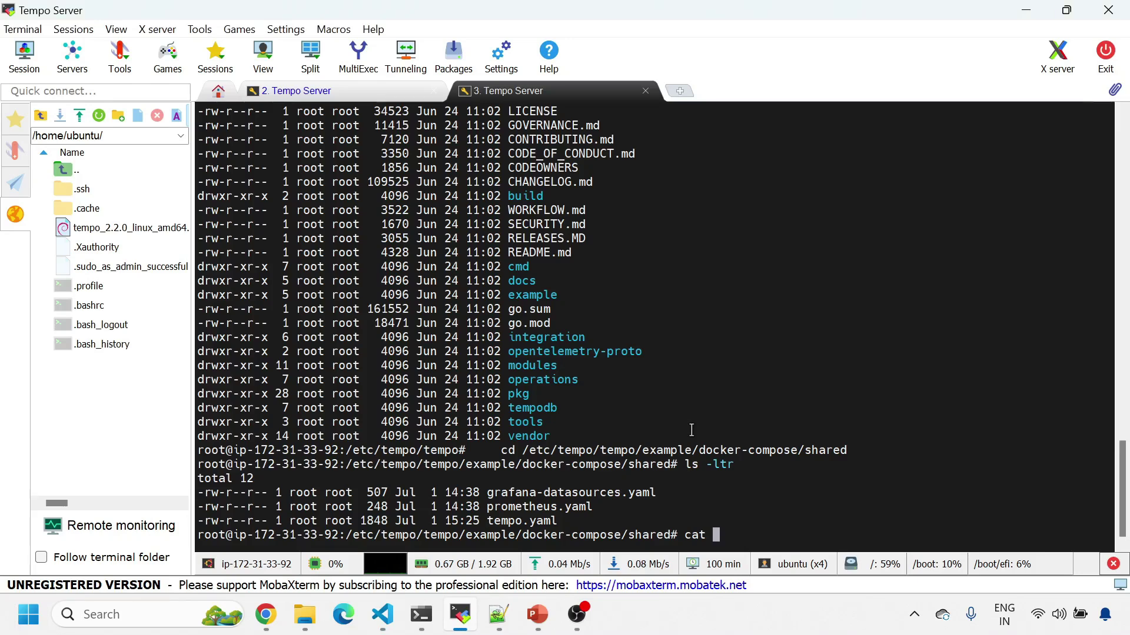
text(cat)
key(BackSpace)
key(BackSpace)
key(BackSpace)
key(BackSpace)
text(prom)
key(Tab)
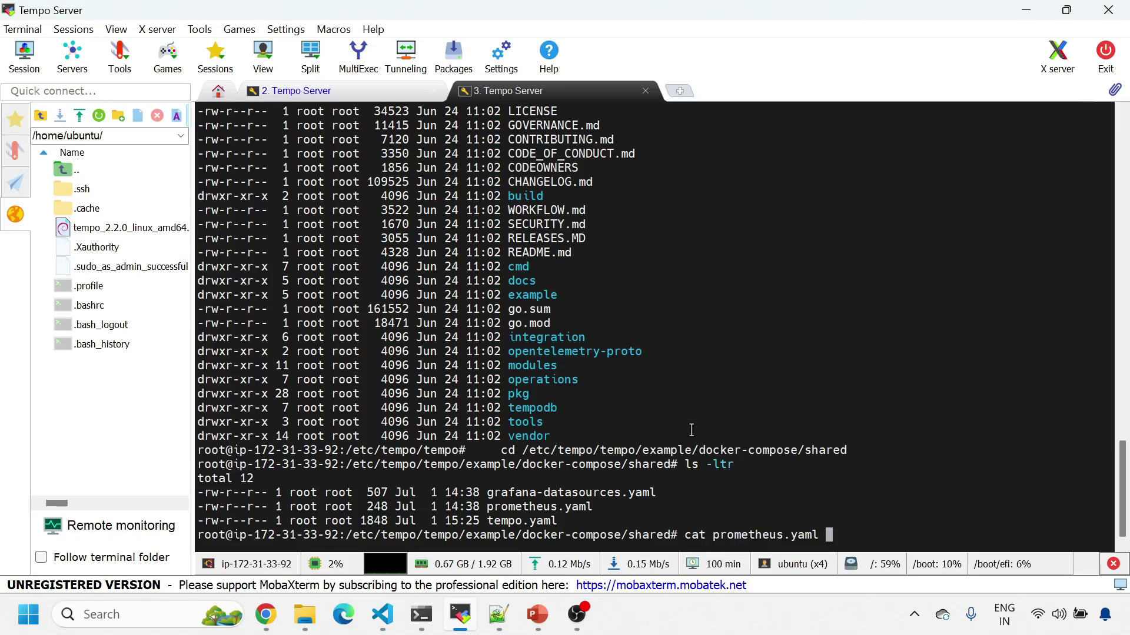
key(Return)
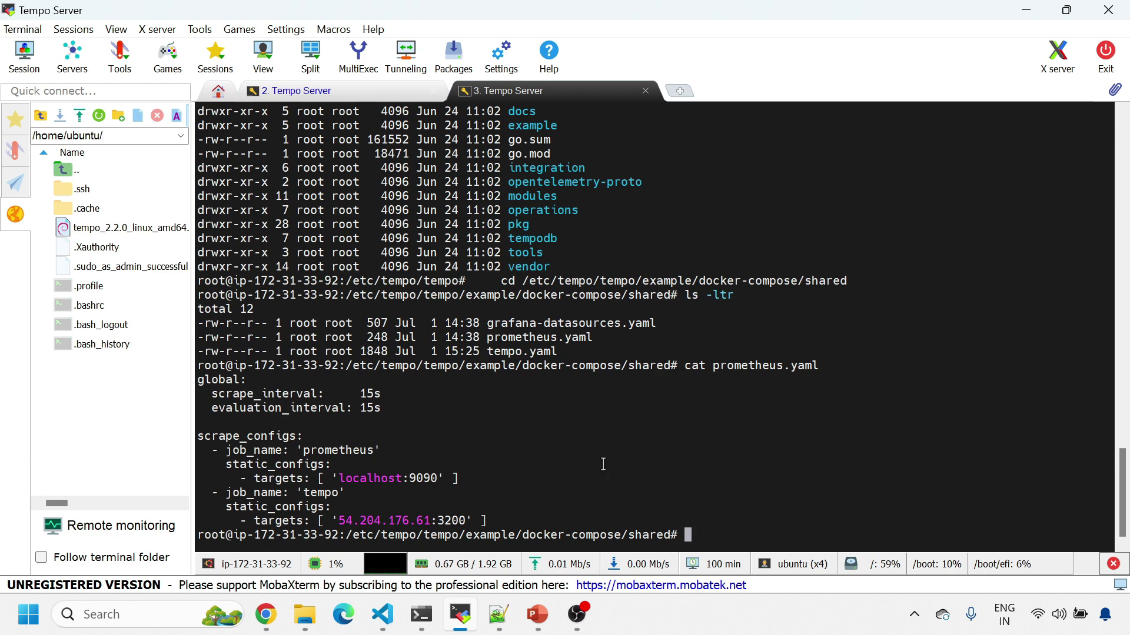
Highlight the prometheus and tempo job names and the tempo target's port in the printed configuration.
double_click(334, 445)
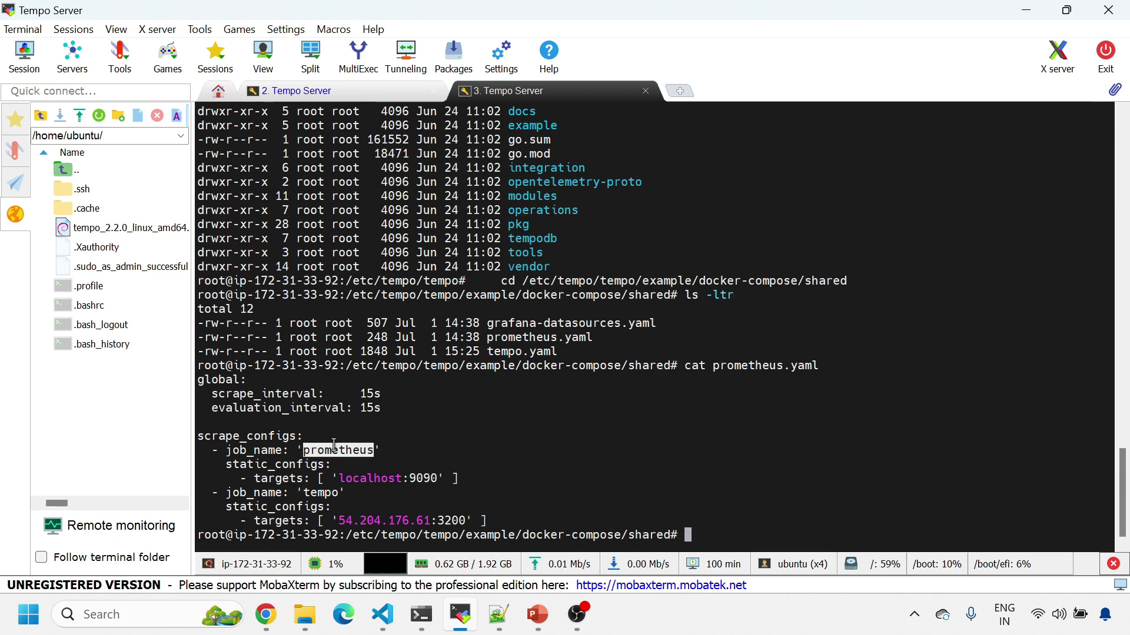
double_click(318, 493)
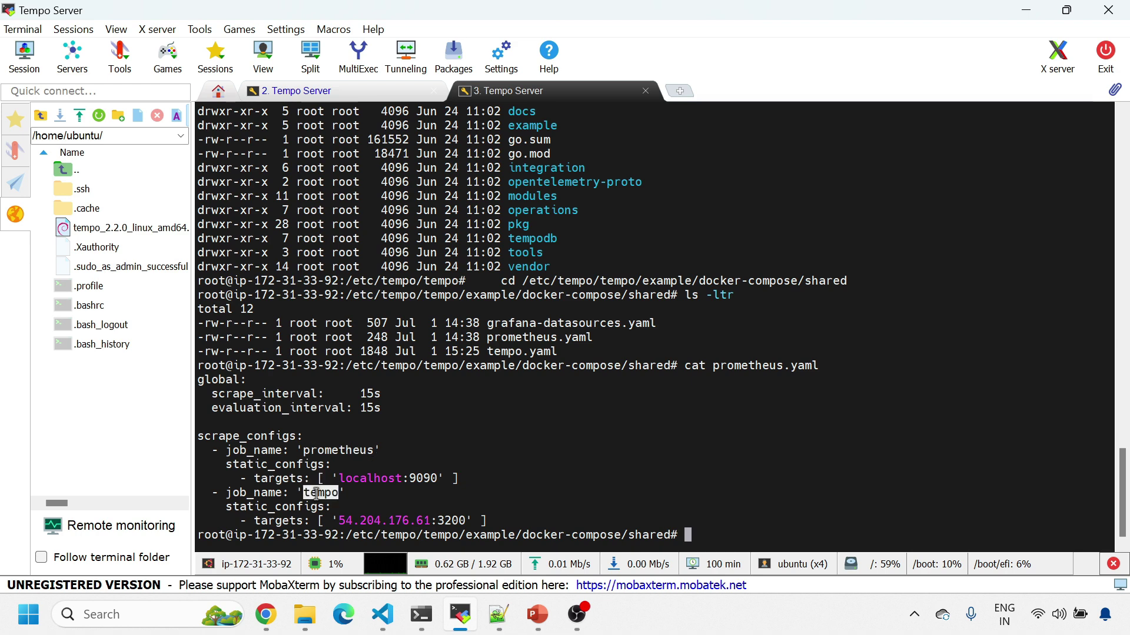
double_click(456, 520)
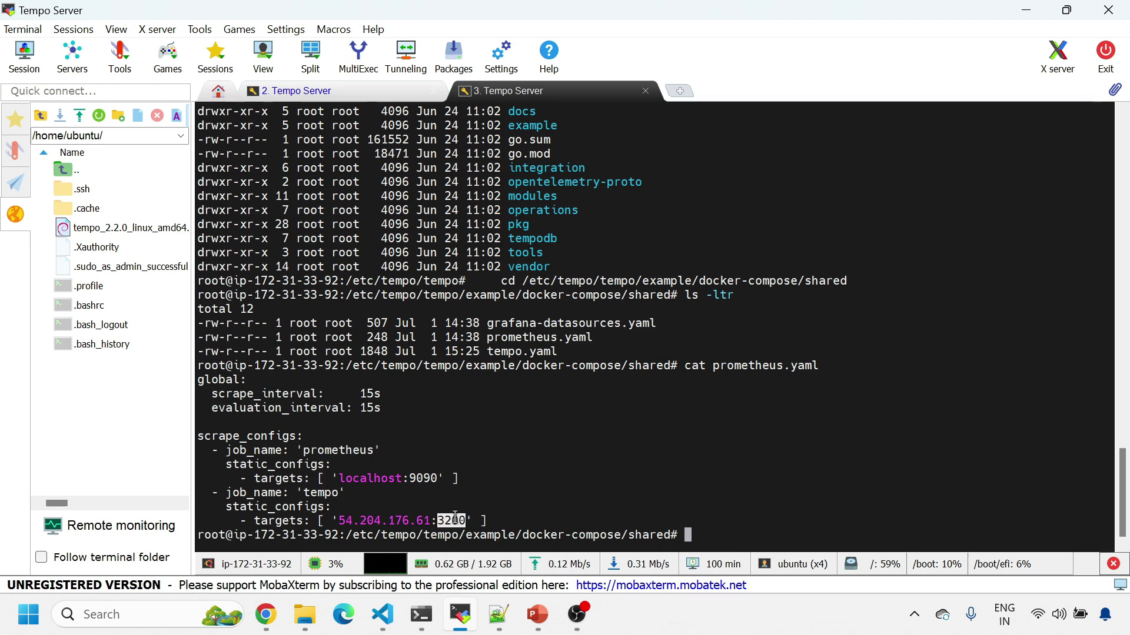
Copy the tempo target's IP, open 54.204.176.61:3200/metrics in a new Chrome tab, and look through the metrics.
drag(431, 520, 339, 520)
key(ctrl+c)
click(271, 625)
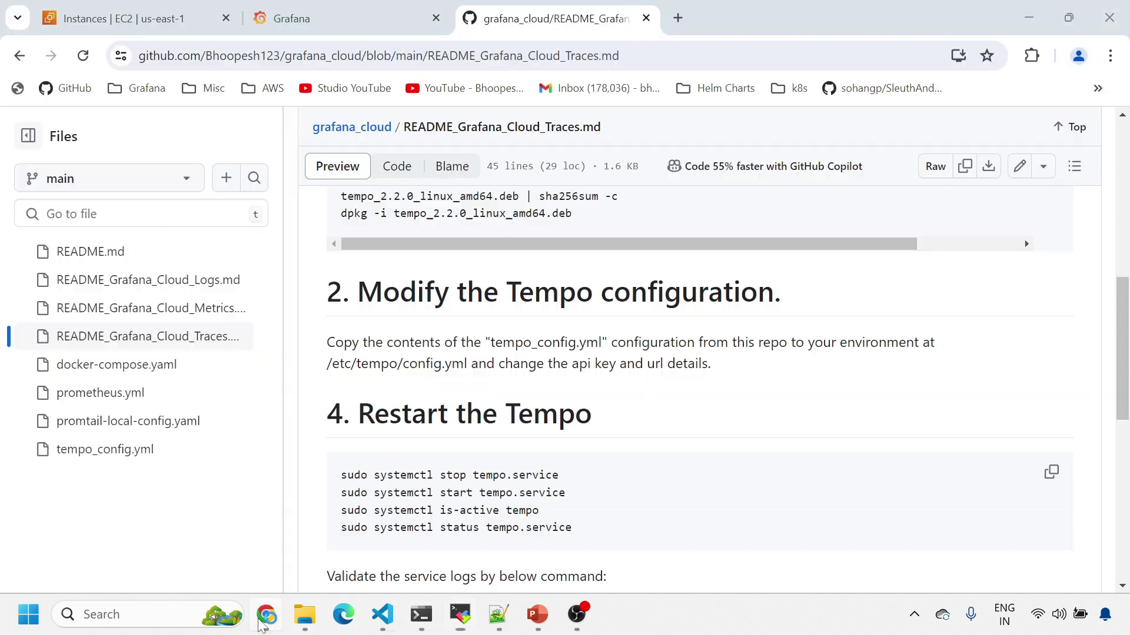
click(677, 18)
key(ctrl+v)
text(:3200/)
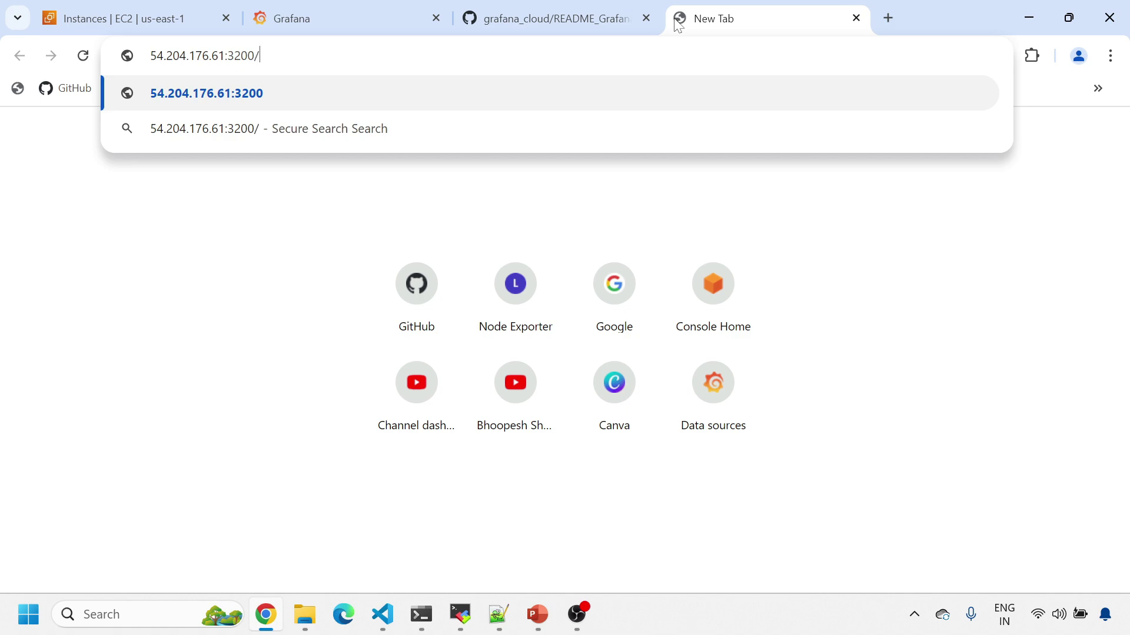
text(metrics)
key(Return)
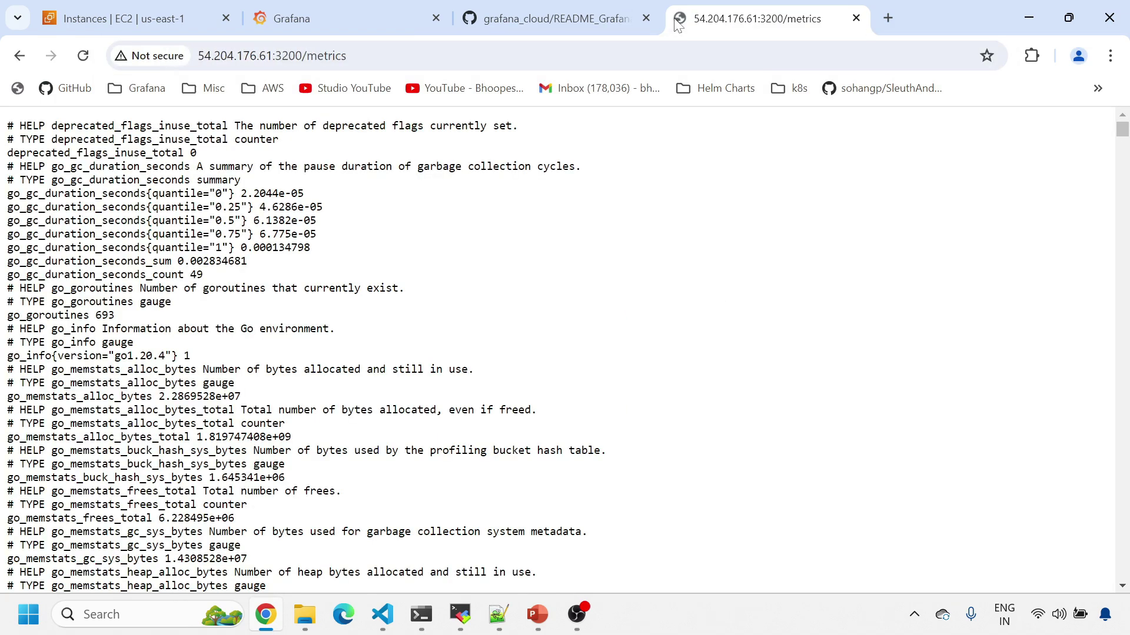
scroll(386, 453, down, 10)
scroll(386, 453, down, 15)
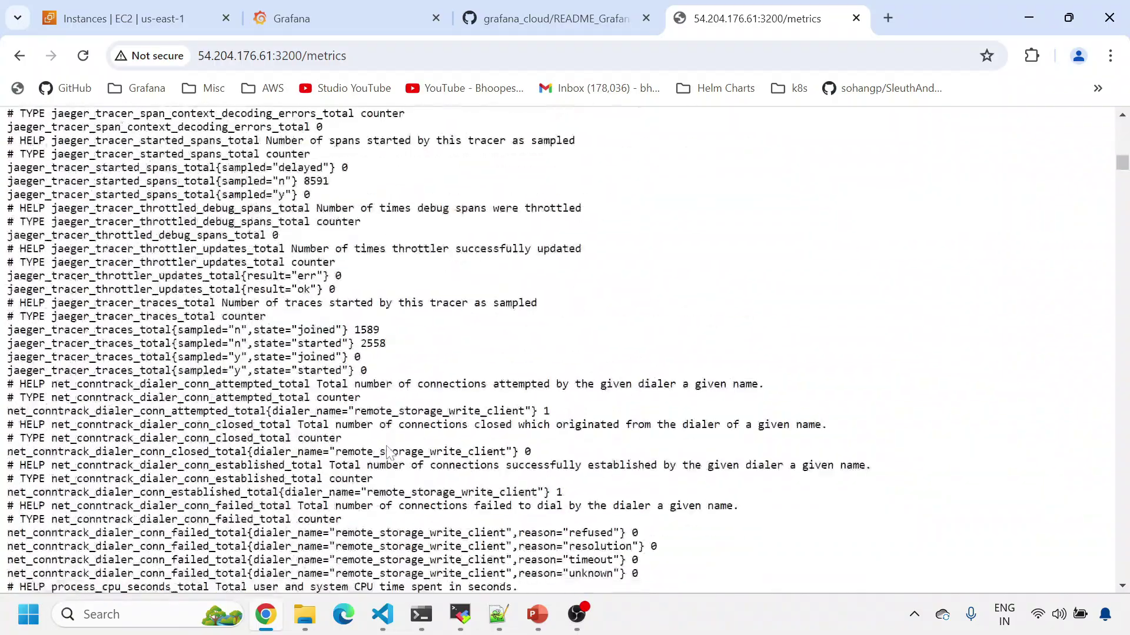
key(alt+Tab)
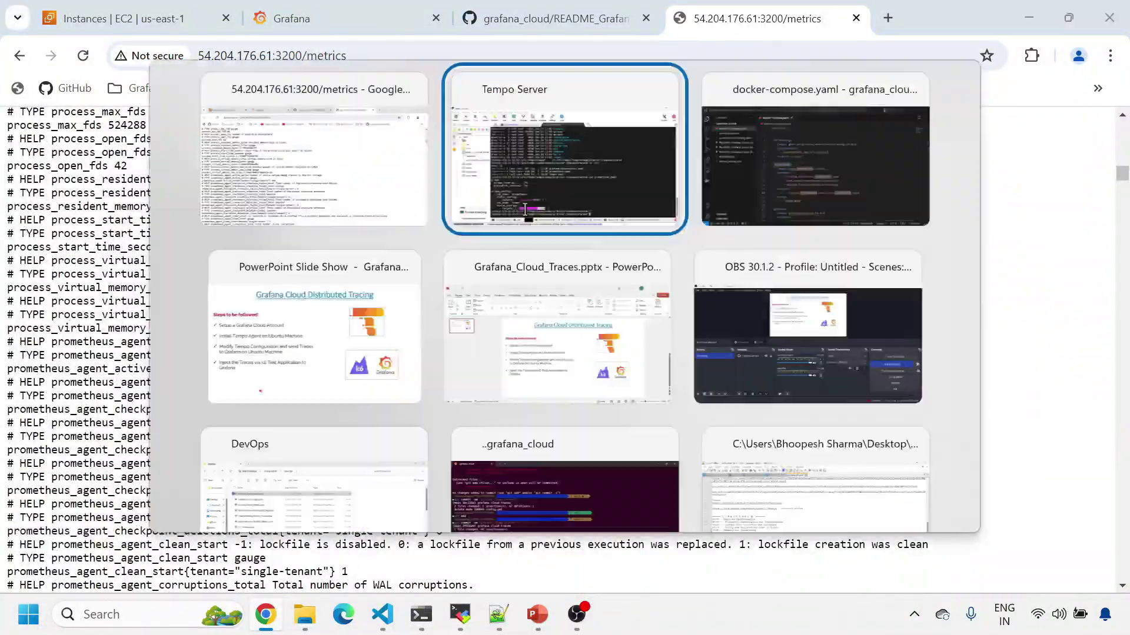
key(alt+Tab)
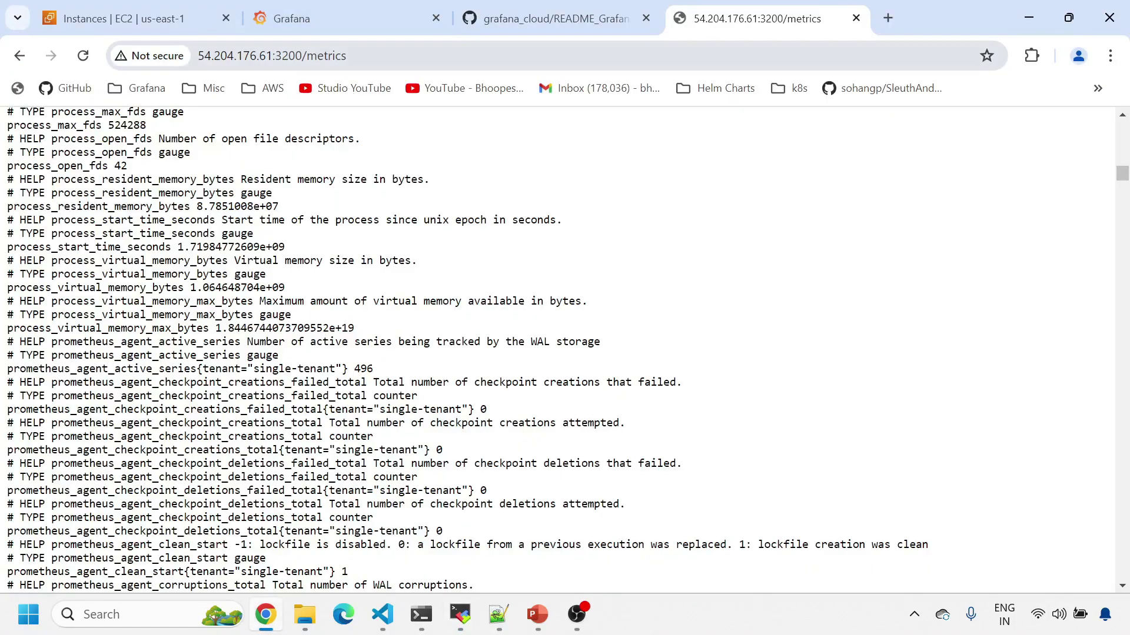
Change the port in the metrics URL to 9090, load 54.204.176.61:9090/metrics, and look through the page.
click(304, 55)
click(304, 55)
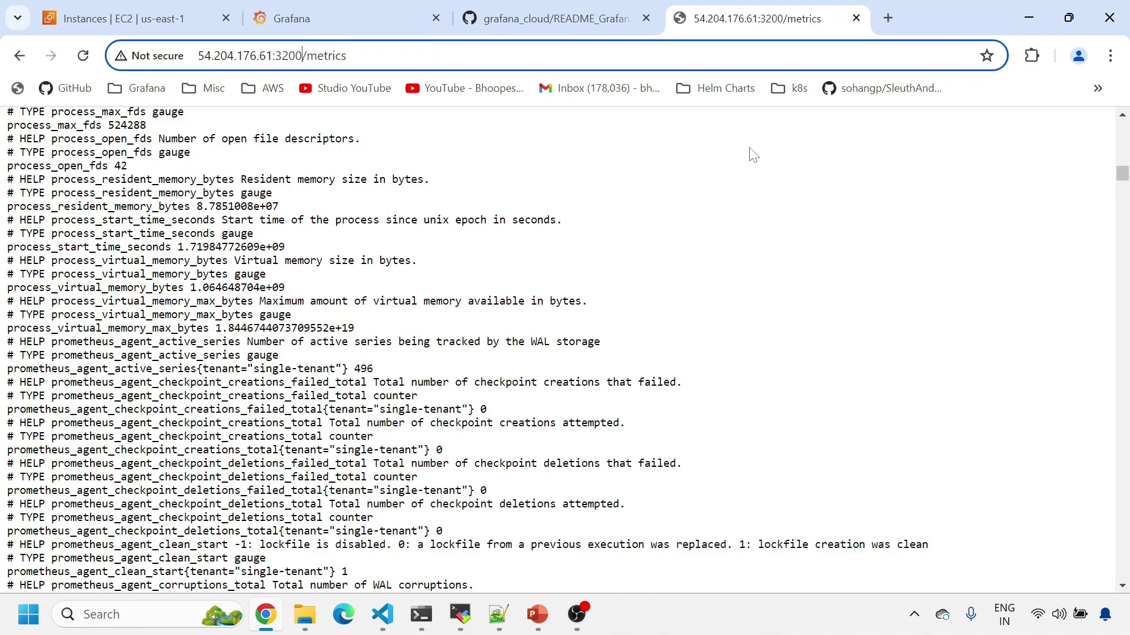
key(BackSpace)
key(BackSpace)
key(BackSpace)
key(BackSpace)
text(9090)
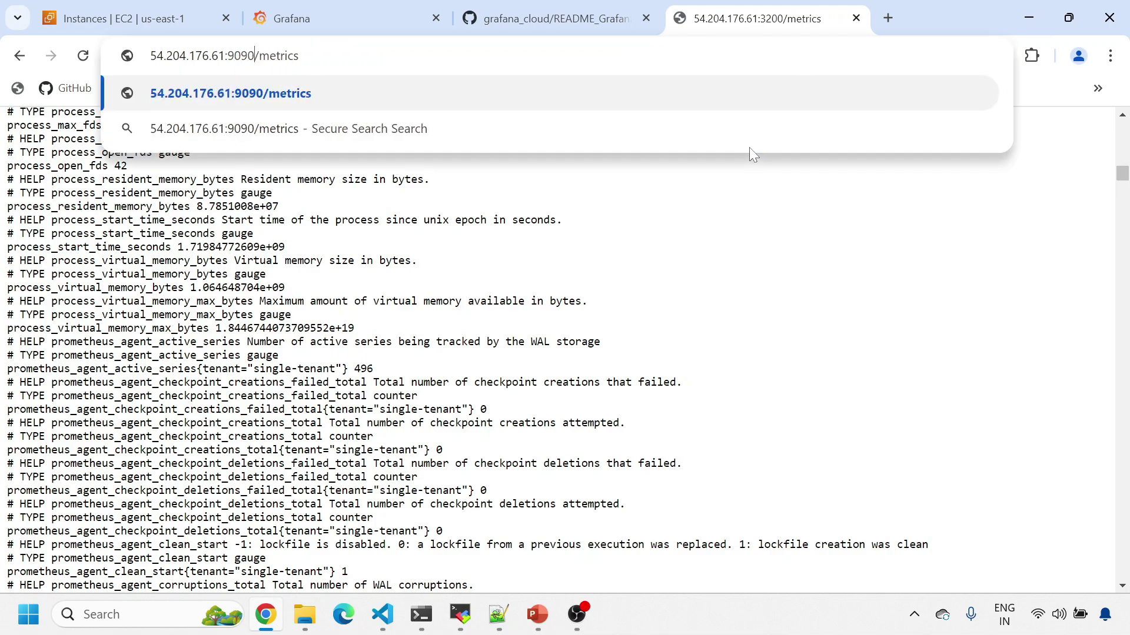
key(Return)
scroll(396, 300, down, 20)
Switch back to MobaXterm and highlight the prometheus.yaml file name in the cat command.
key(alt+Tab)
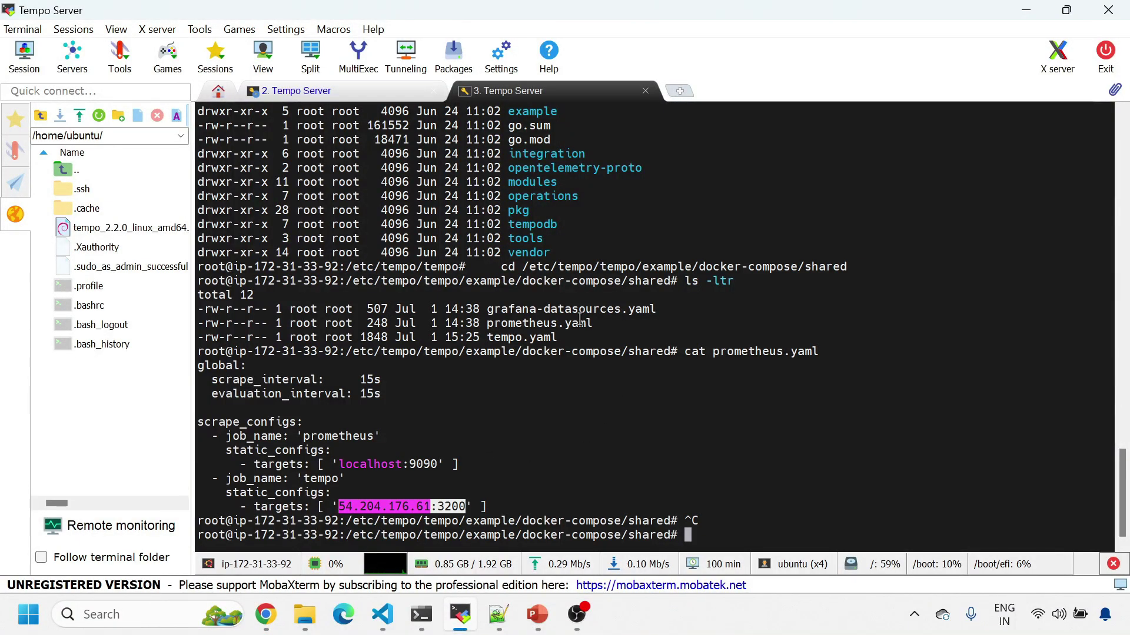
click(730, 354)
double_click(730, 355)
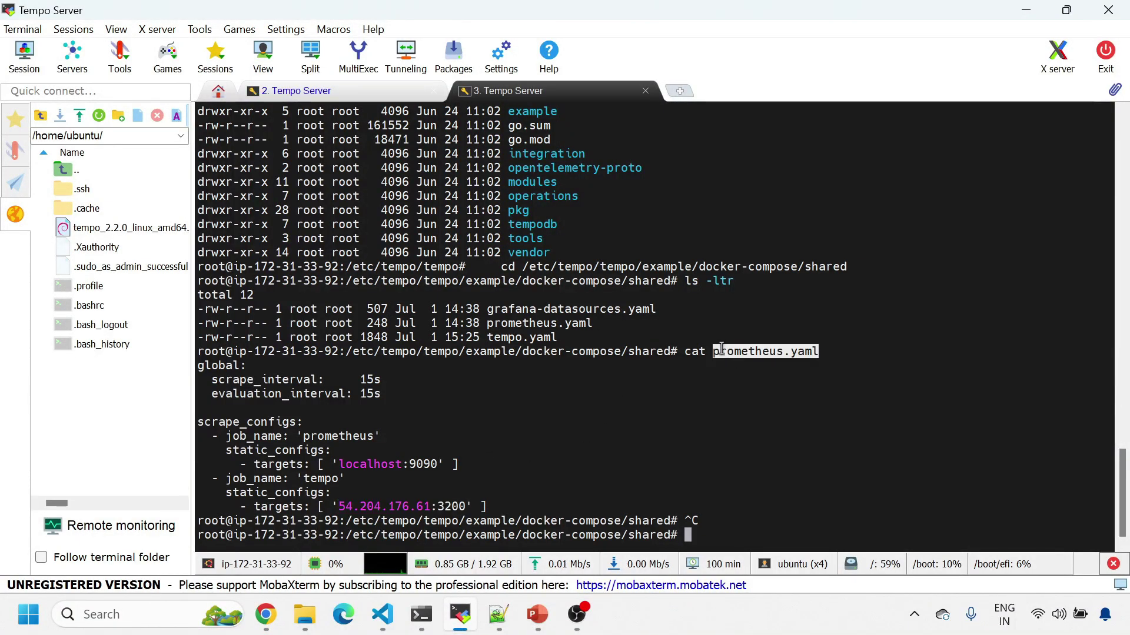
In VS Code, examine the Prometheus volume mapping, the remote-write-receiver option and the grafana service settings in docker-compose.yaml.
click(386, 618)
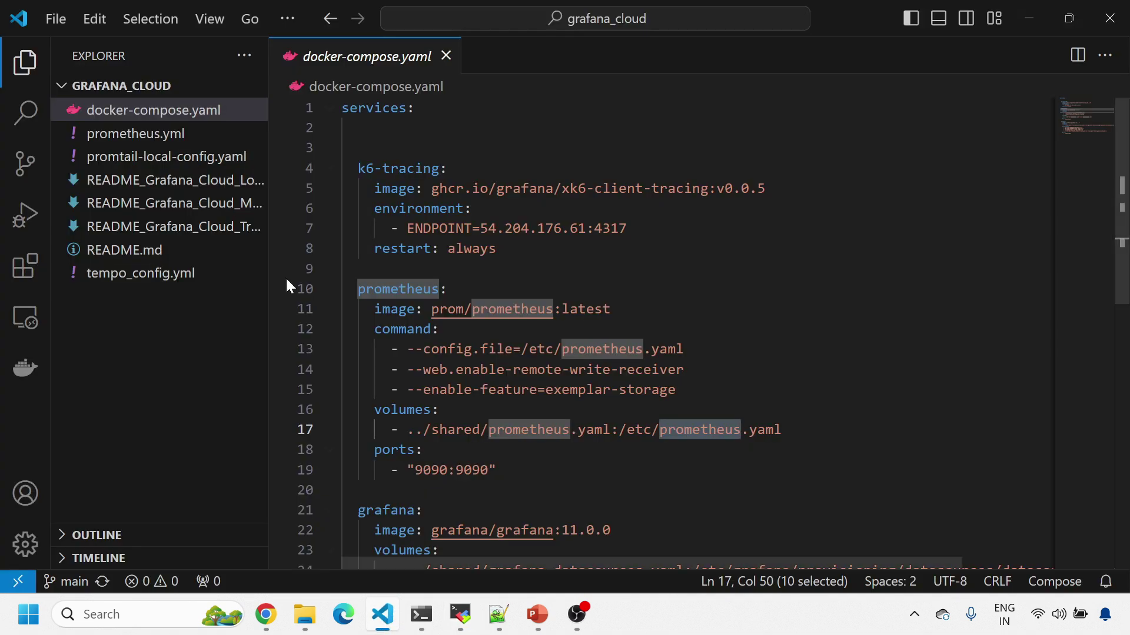
scroll(322, 369, down, 2)
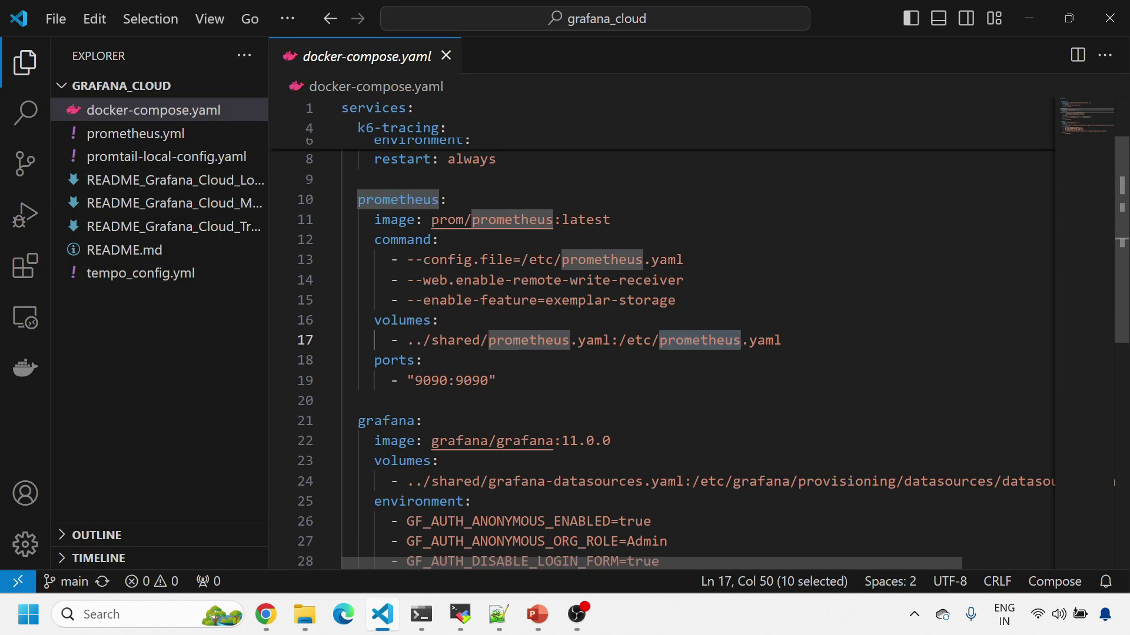
click(546, 340)
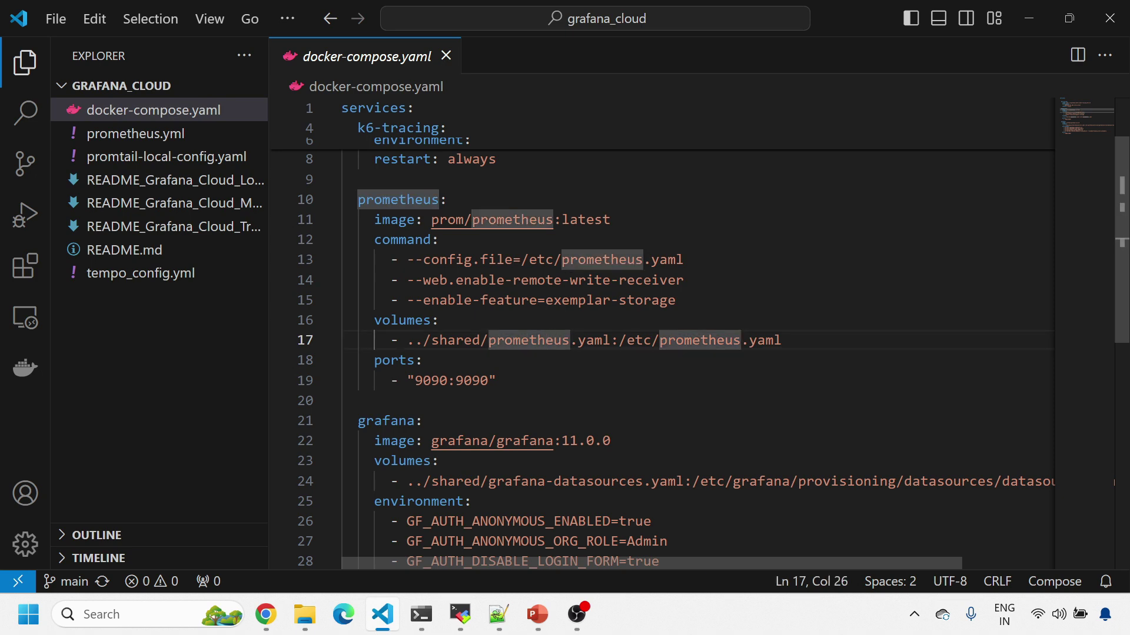
scroll(546, 341, up, 1)
drag(553, 324, 636, 325)
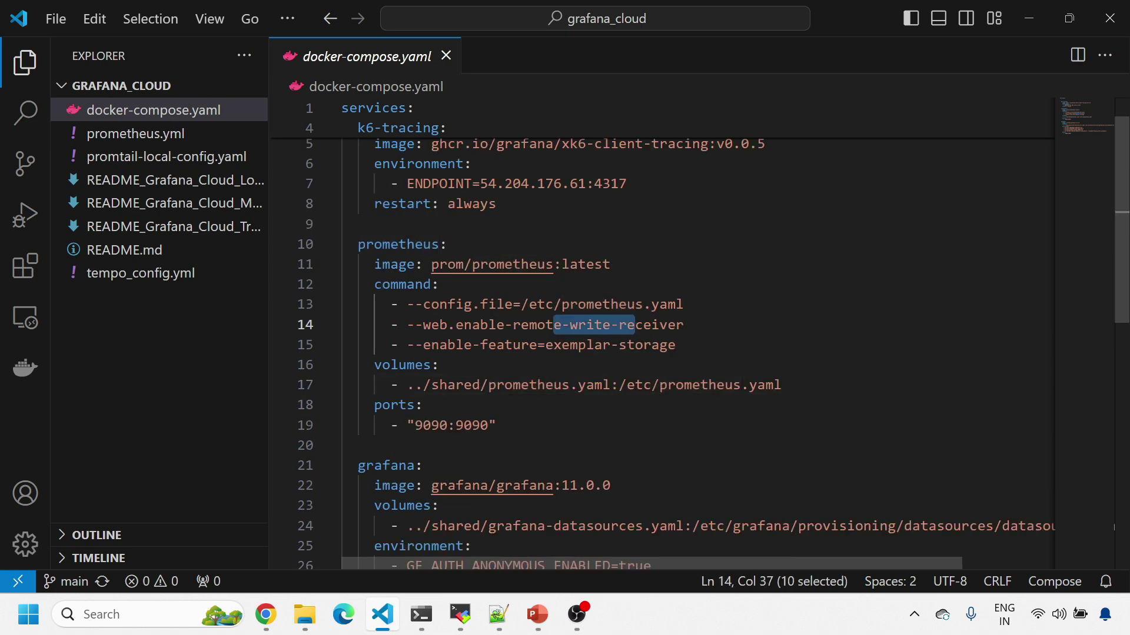
scroll(636, 324, up, 1)
scroll(636, 325, down, 3)
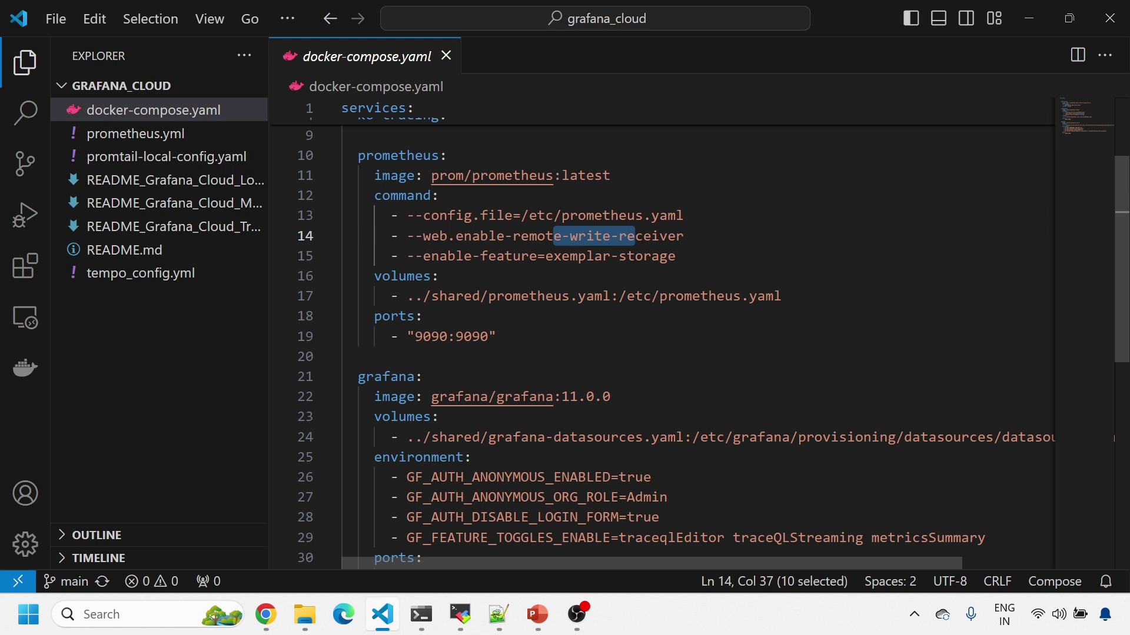
scroll(662, 329, down, 2)
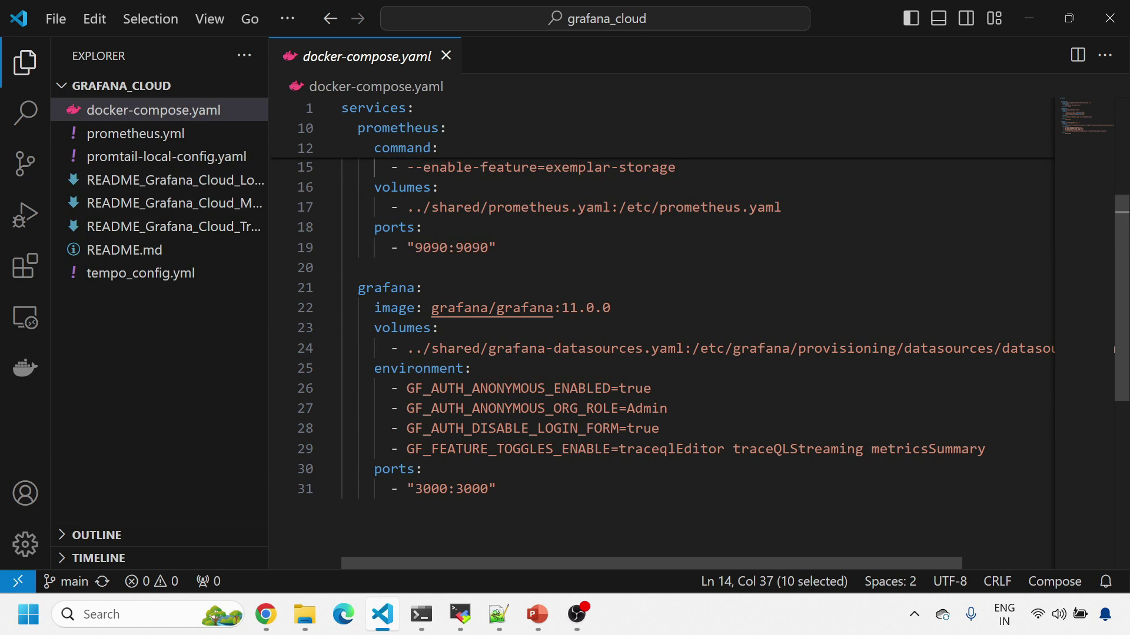
Highlight grafana-datasources in the grafana volume mapping, then switch to MobaXterm and print grafana-datasources.yaml with cat.
drag(497, 349, 627, 348)
key(alt+Tab)
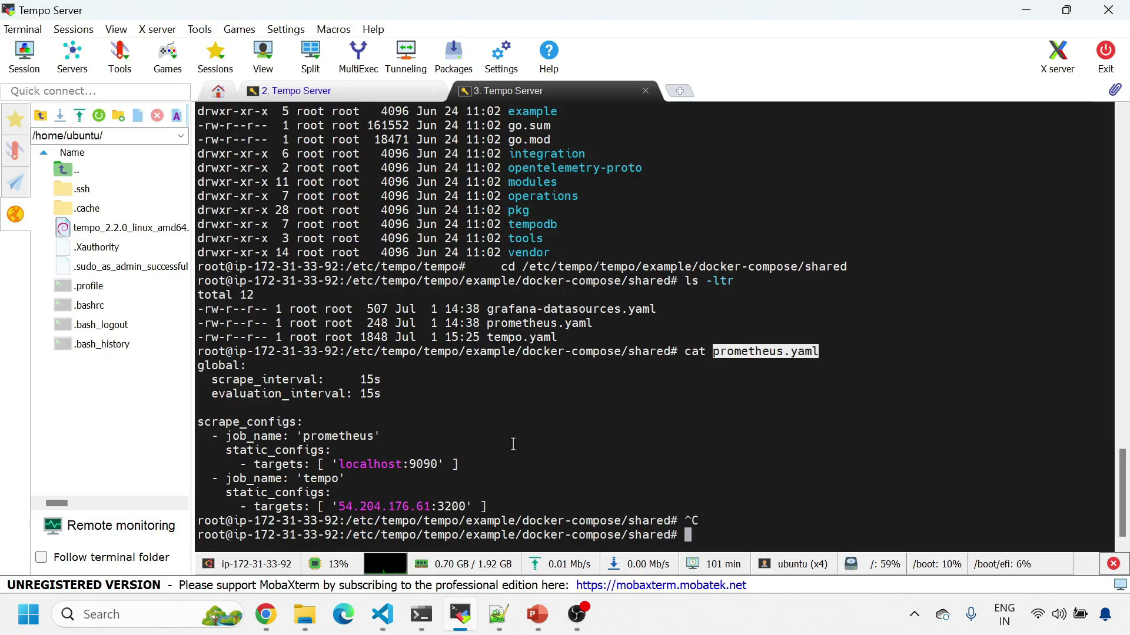
text(cat)
text(g)
key(Tab)
key(Return)
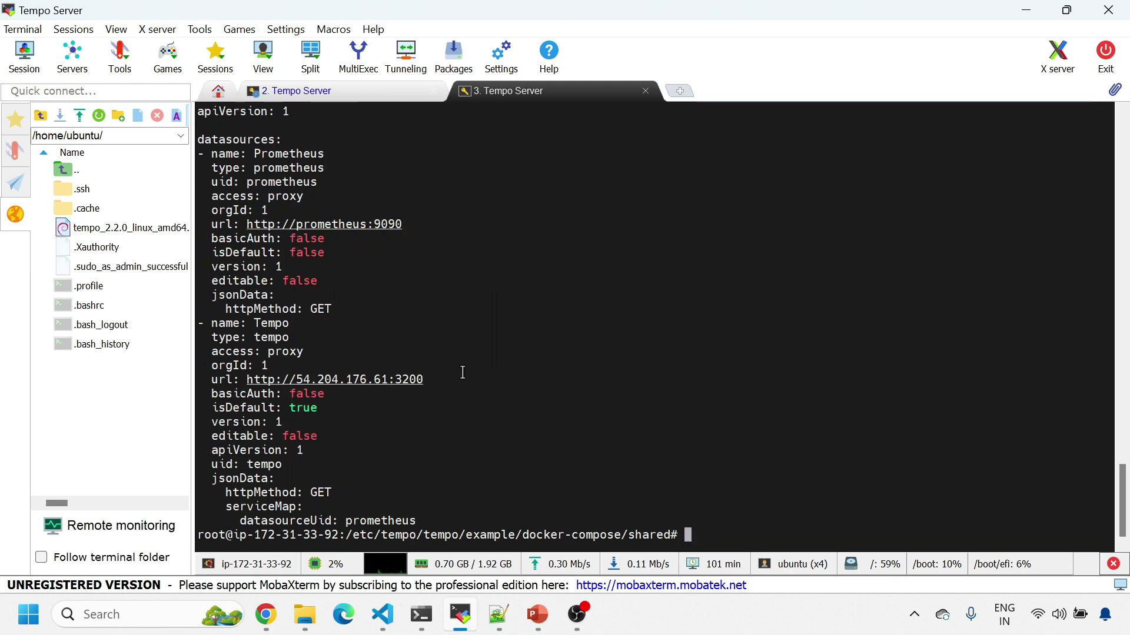
Examine the names and URLs of the Prometheus and Tempo data sources in the printed grafana-datasources.yaml.
scroll(468, 373, up, 2)
drag(254, 239, 328, 239)
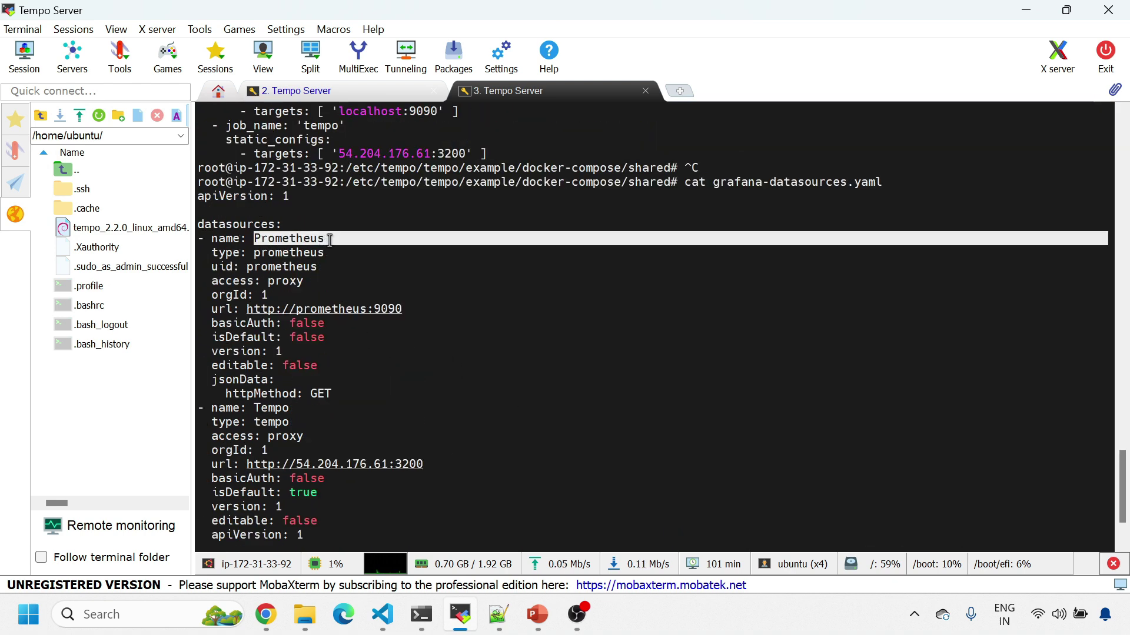
drag(426, 315, 229, 310)
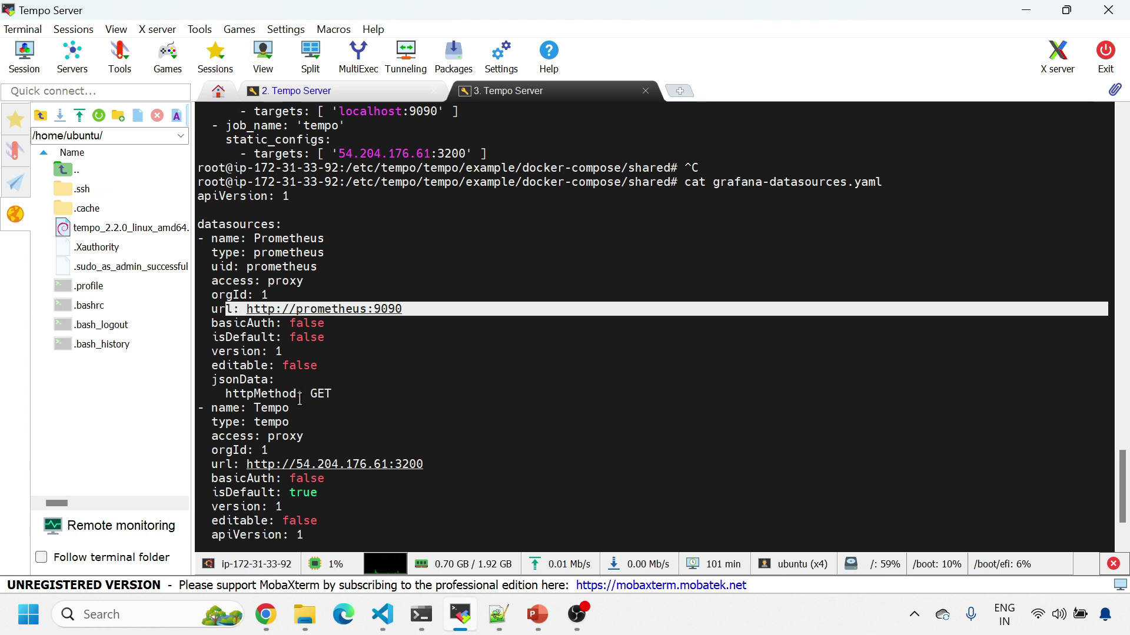
double_click(271, 408)
drag(424, 465, 304, 464)
scroll(355, 500, down, 1)
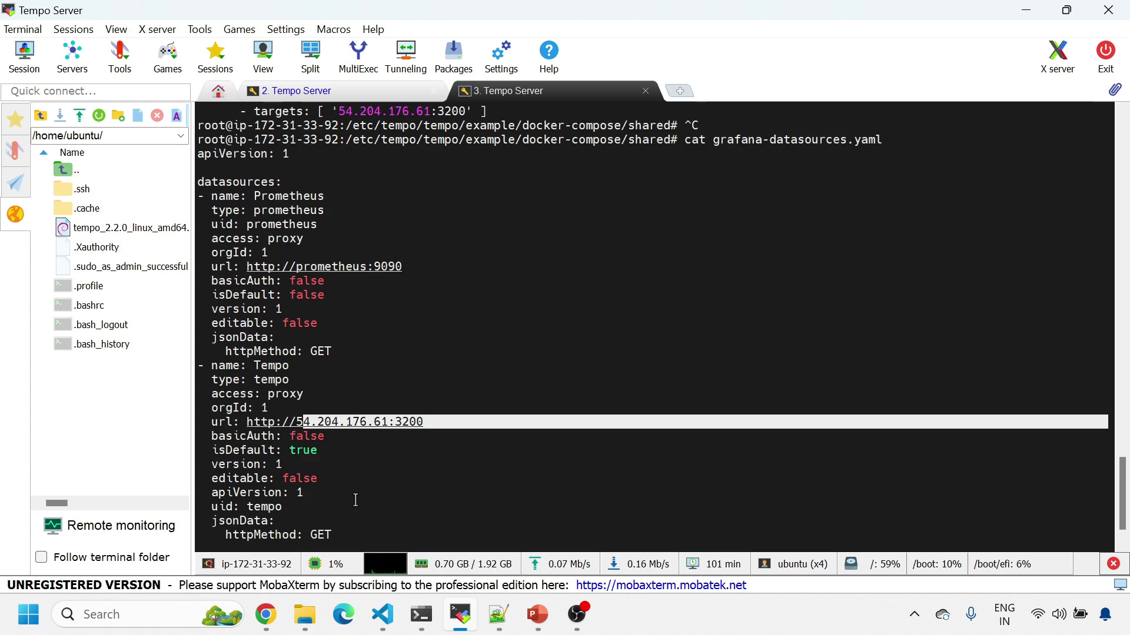
scroll(355, 500, down, 1)
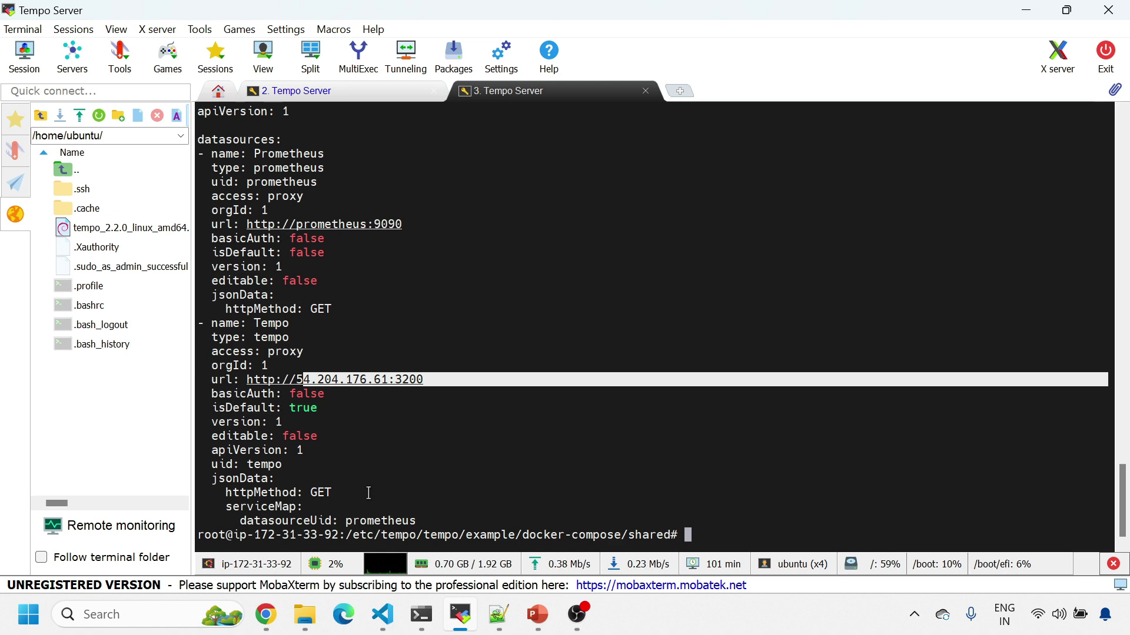
Look over the k6-tracing and prometheus services in docker-compose.yaml in VS Code, then return to MobaXterm.
key(alt+Tab)
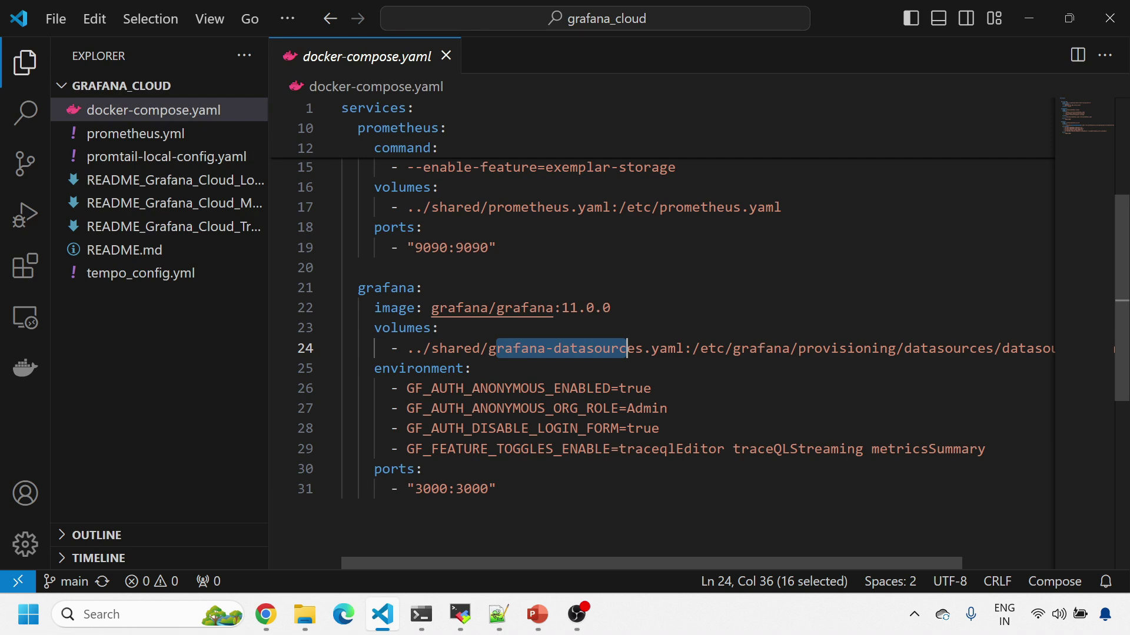
scroll(662, 330, up, 4)
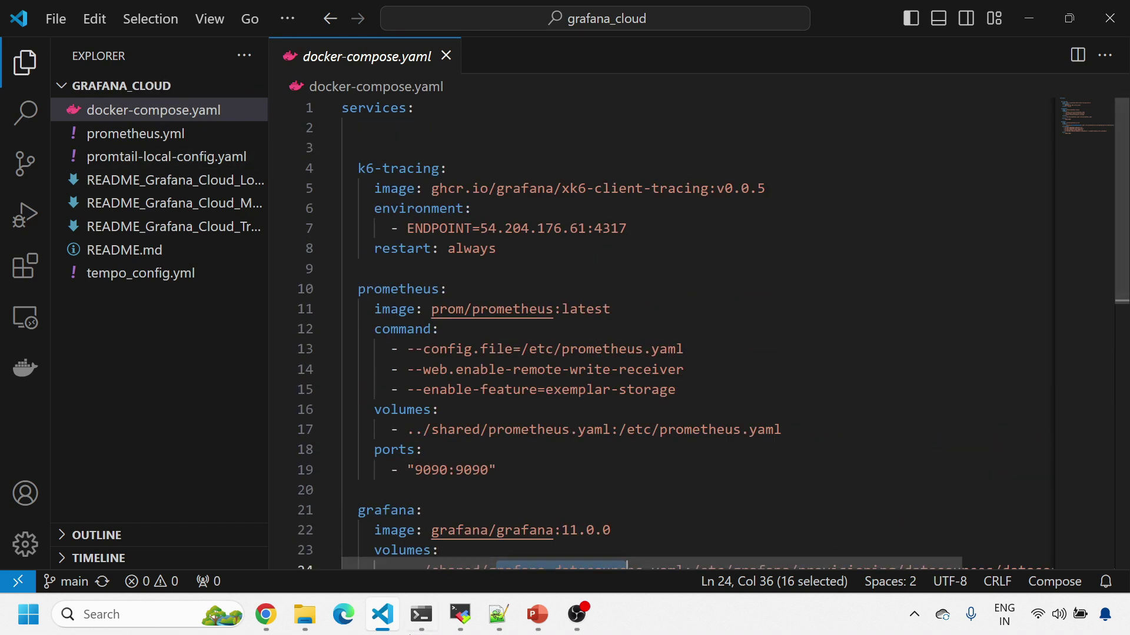
click(461, 615)
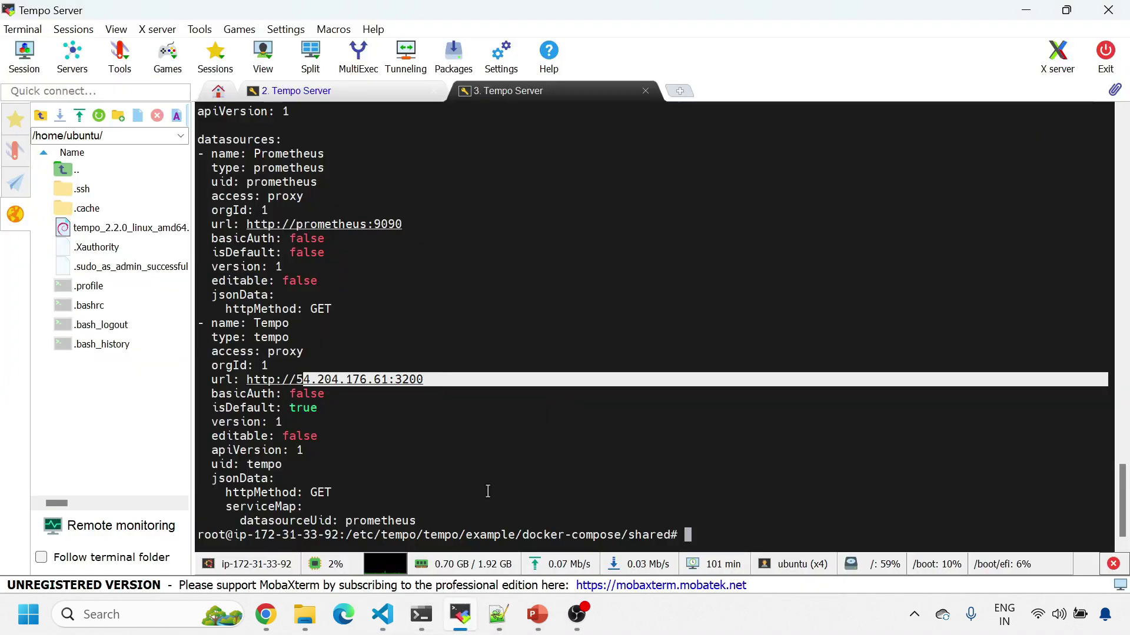
Copy the cd /etc/tempo/tempo/example/docker-compose/local command from the Grafana Cloud Traces README in VS Code and run it in MobaXterm.
key(alt+Tab)
click(182, 226)
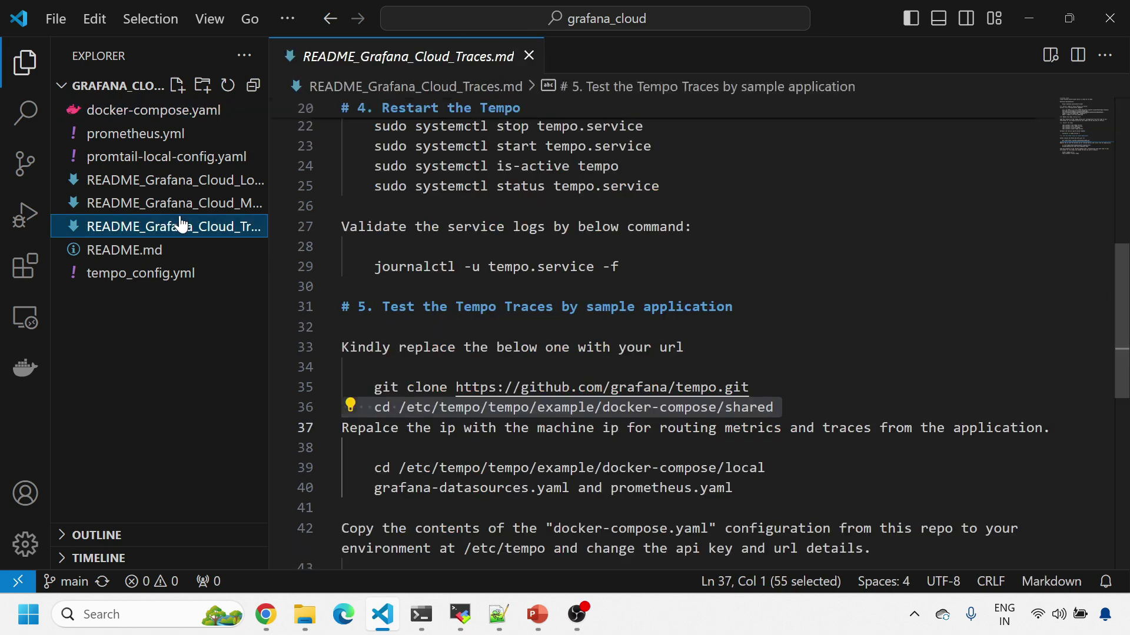
triple_click(553, 468)
key(ctrl+c)
key(alt+Tab)
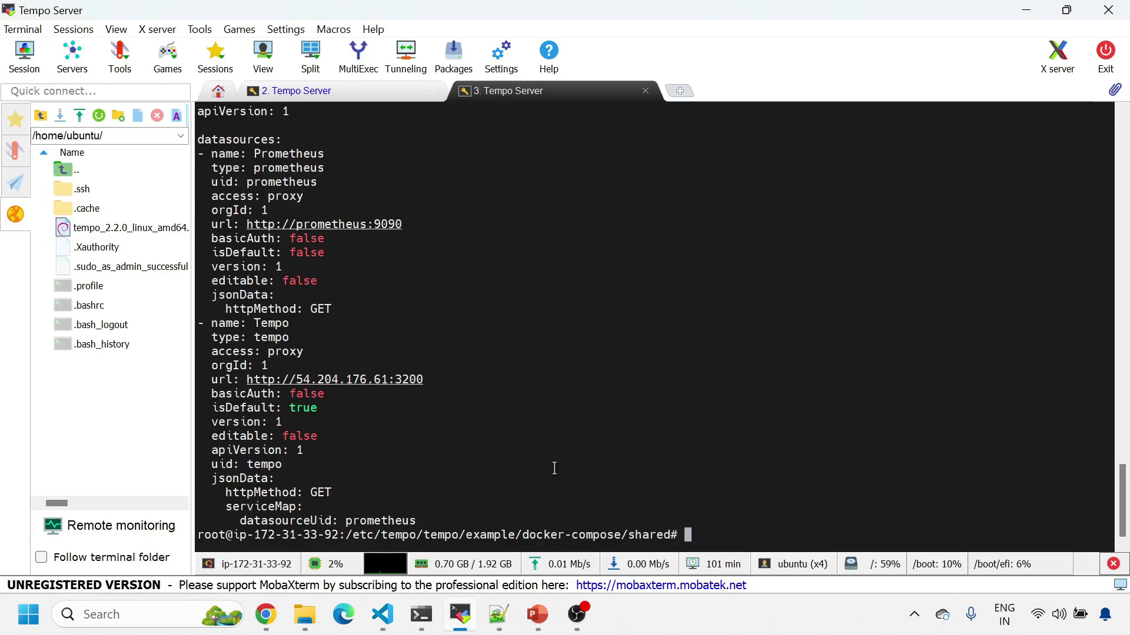
right_click(555, 468)
Copy docker compose up -d from the README in VS Code and run it in the MobaXterm terminal.
key(alt+Tab)
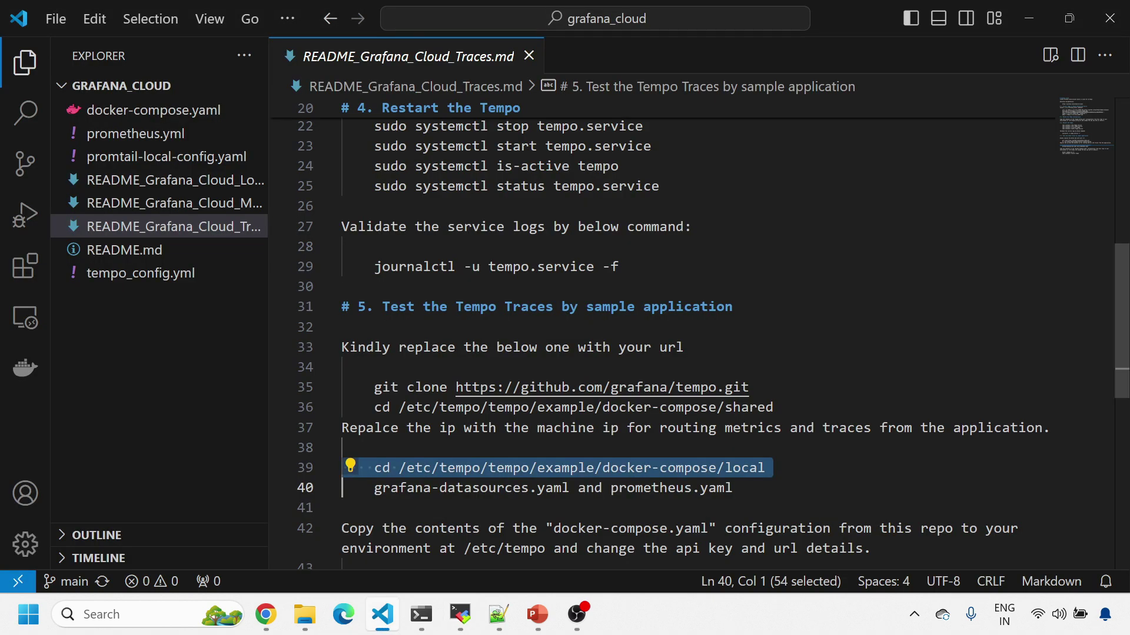
scroll(647, 341, down, 3)
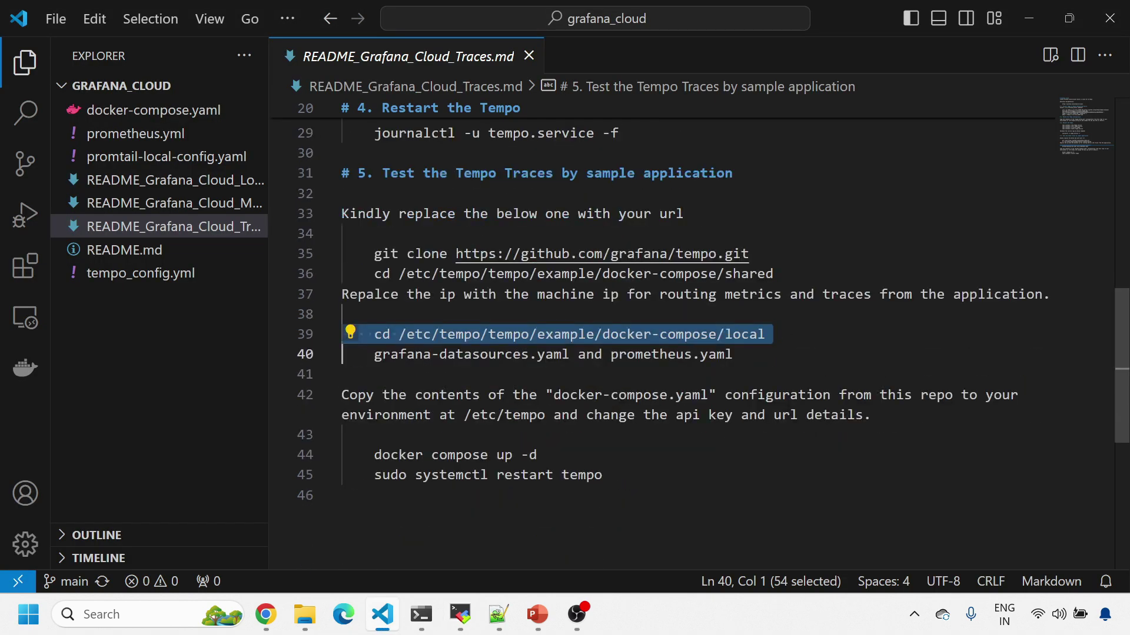
triple_click(455, 455)
key(ctrl+c)
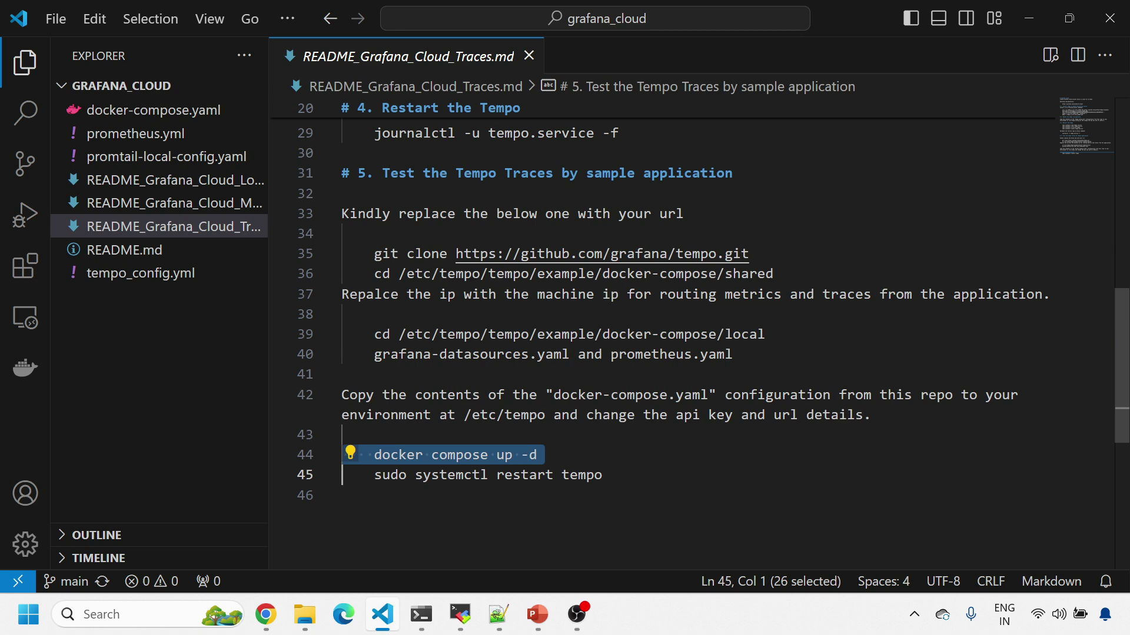
key(alt+Tab)
right_click(637, 468)
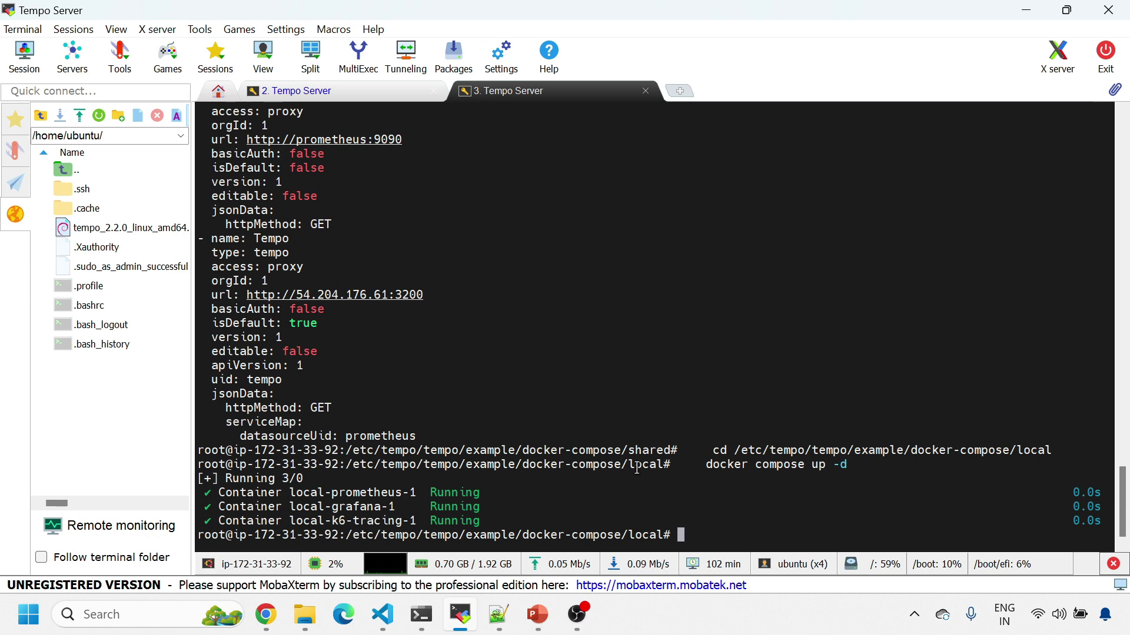
Copy sudo systemctl restart tempo from the README and run it in the MobaXterm terminal.
key(alt+Tab)
triple_click(524, 475)
key(ctrl+c)
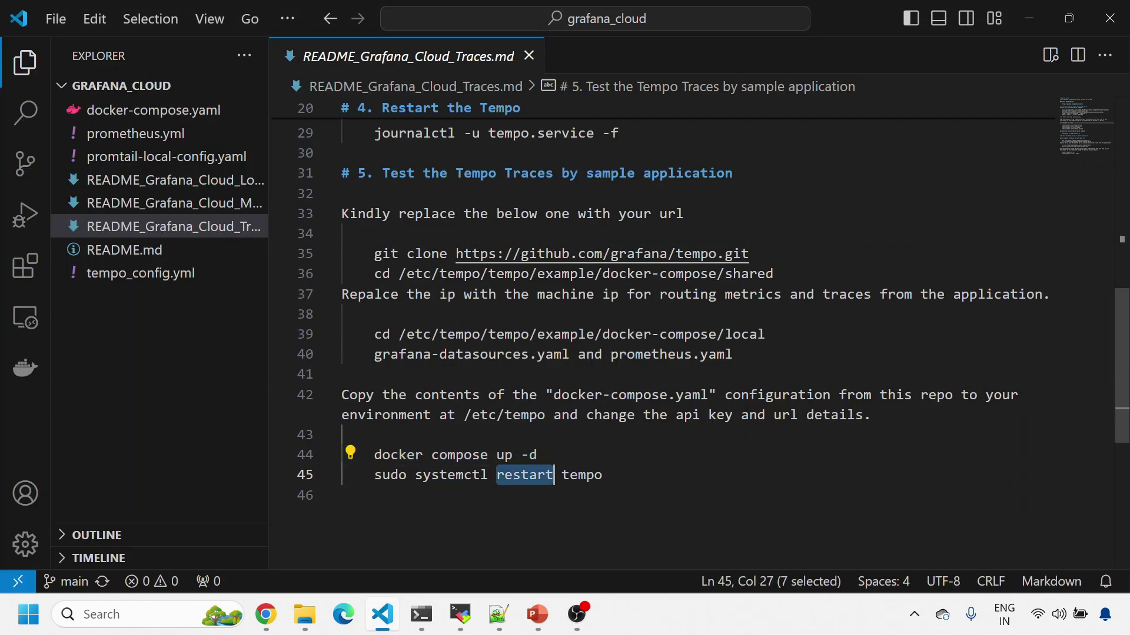
key(alt+Tab)
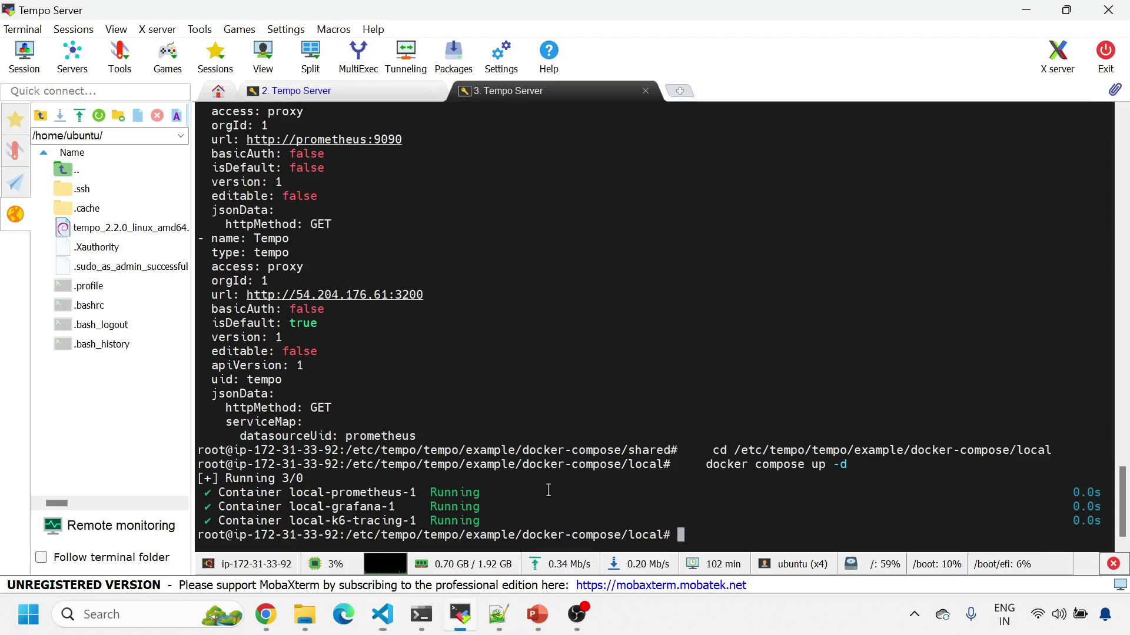
right_click(596, 502)
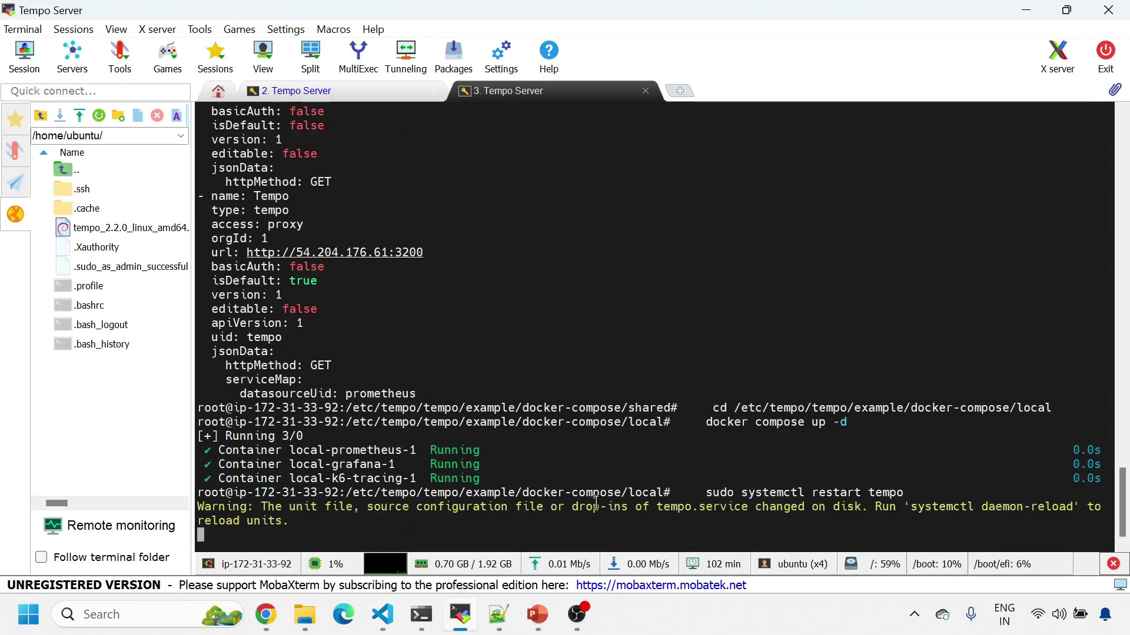
In the first Tempo Server session, stop the log stream and follow the service logs again with journalctl -u tempo.service -f from the README.
click(342, 92)
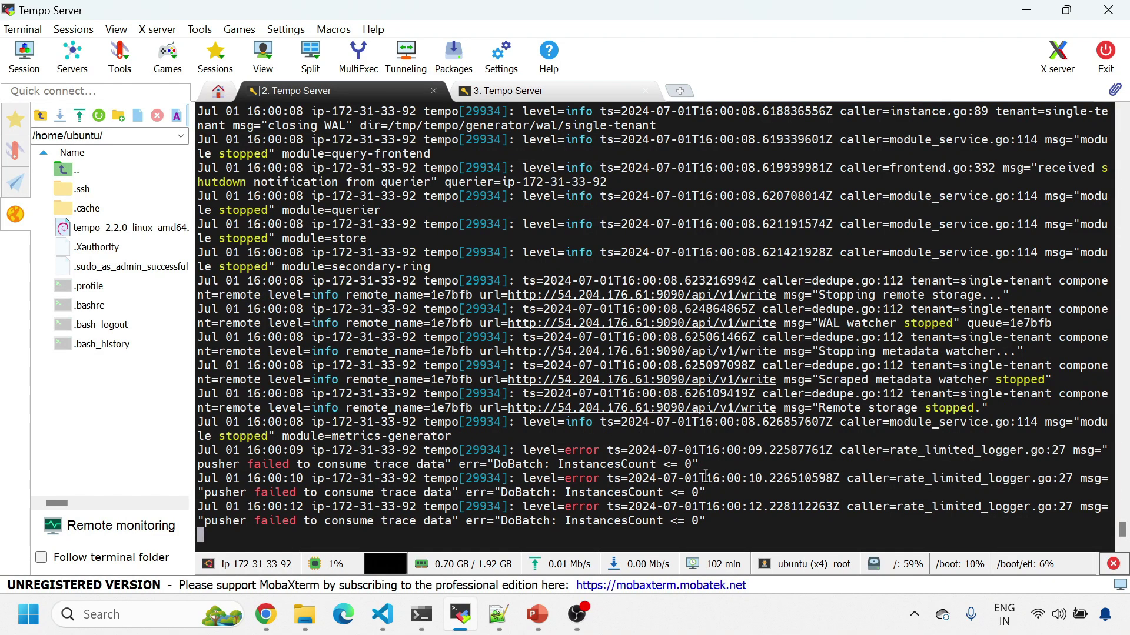
key(ctrl+c)
text(cat config.yml)
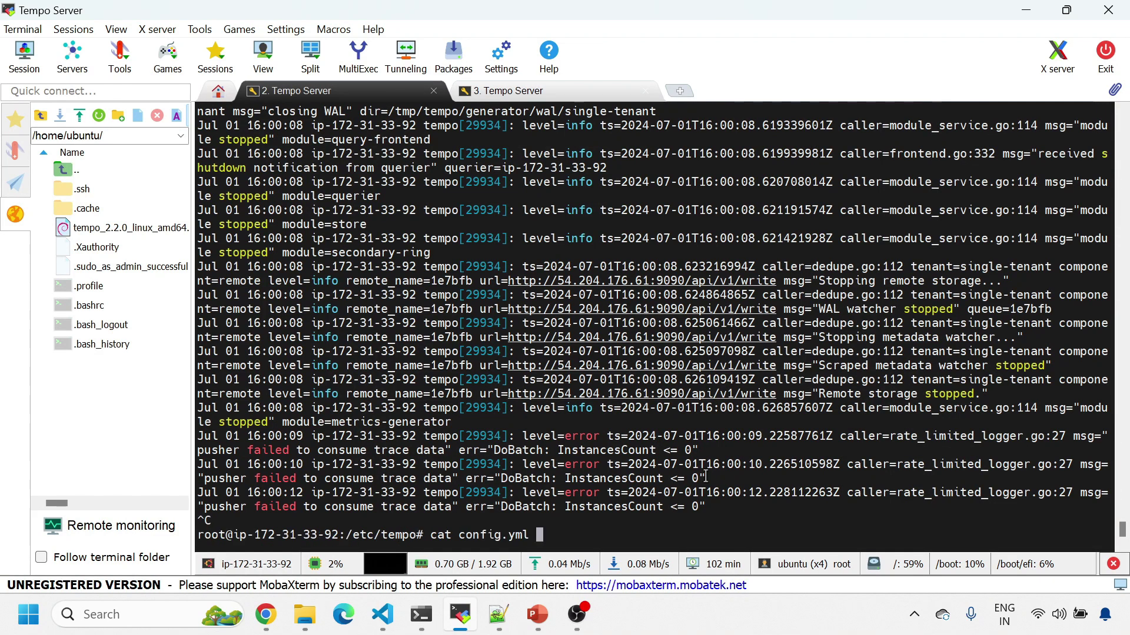
key(alt+Tab)
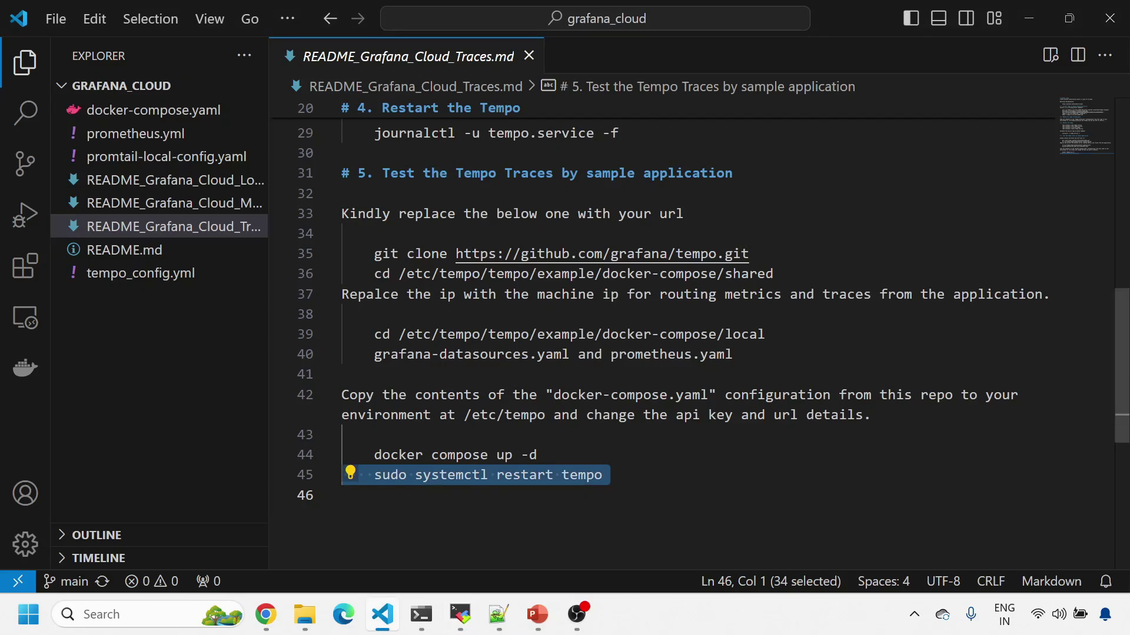
scroll(665, 335, up, 2)
triple_click(350, 267)
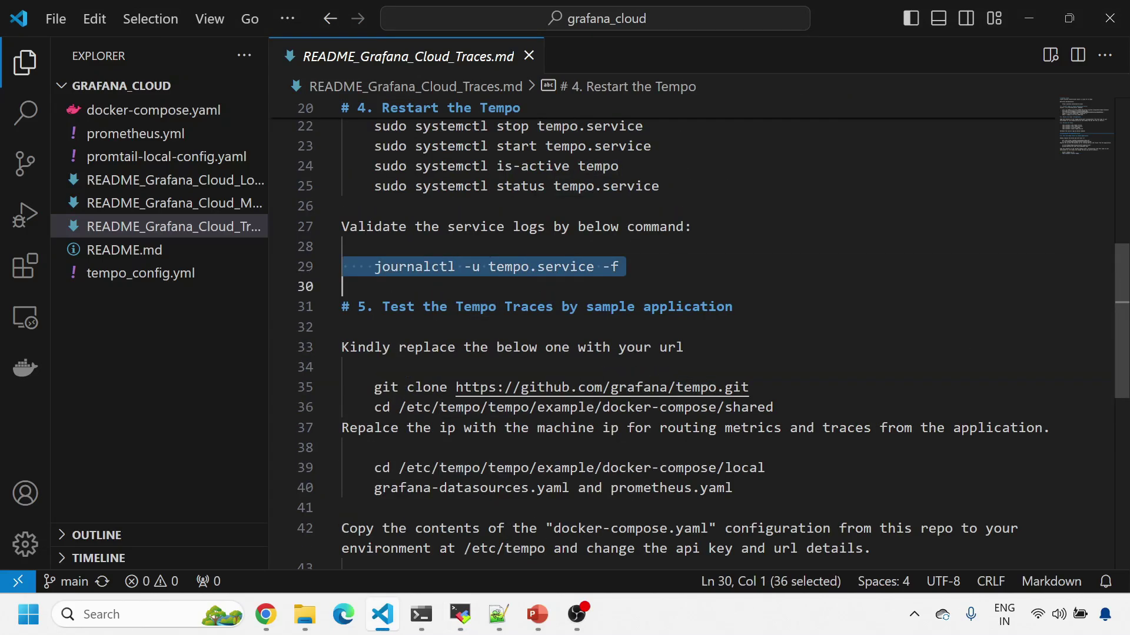
key(alt+Tab)
right_click(555, 424)
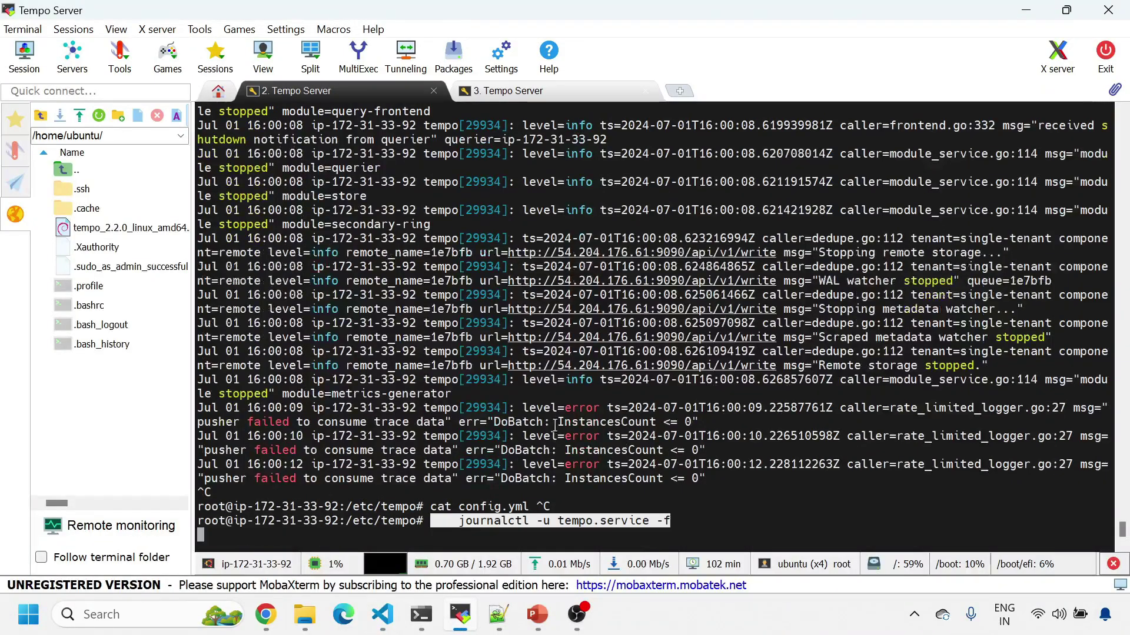
key(Return)
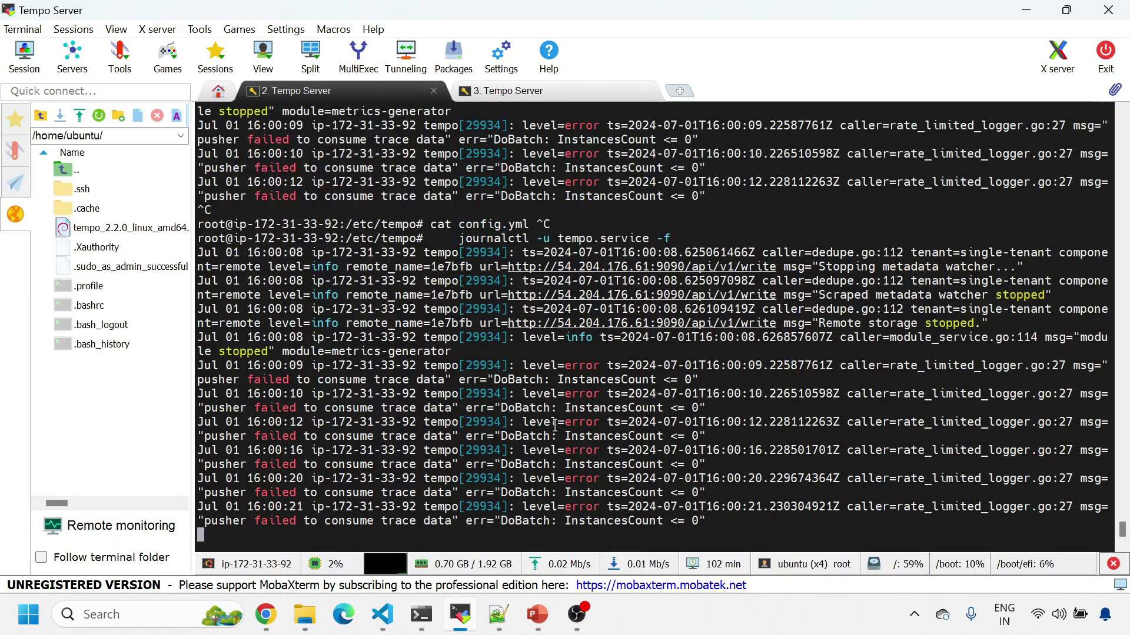
Check the progress of the restart command and look through Tempo's startup messages in the log session.
click(489, 91)
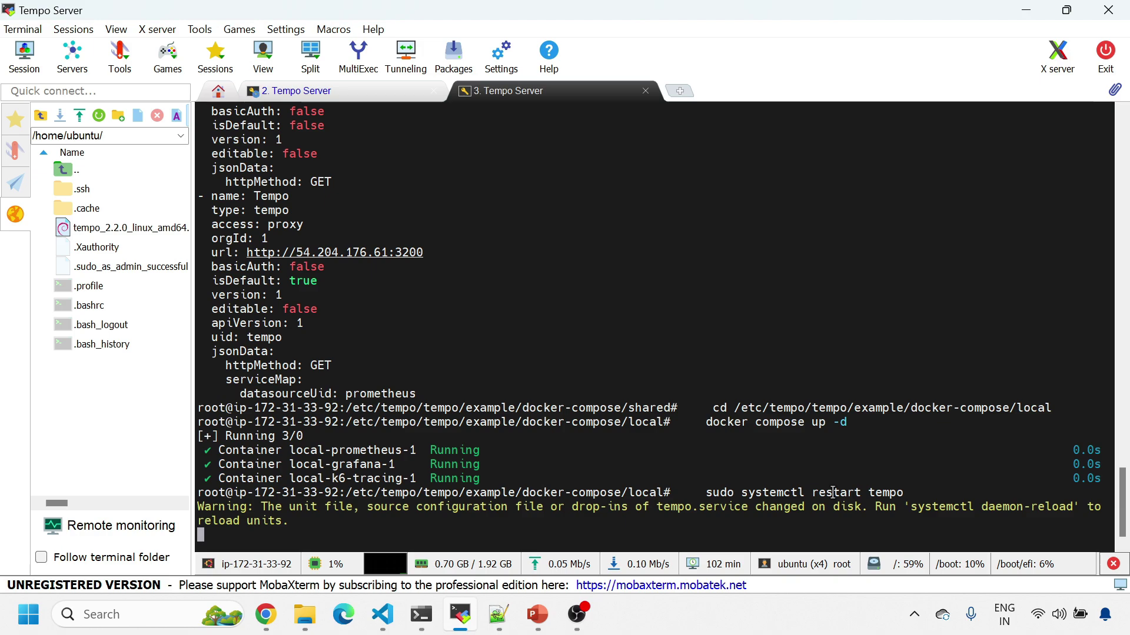
click(348, 89)
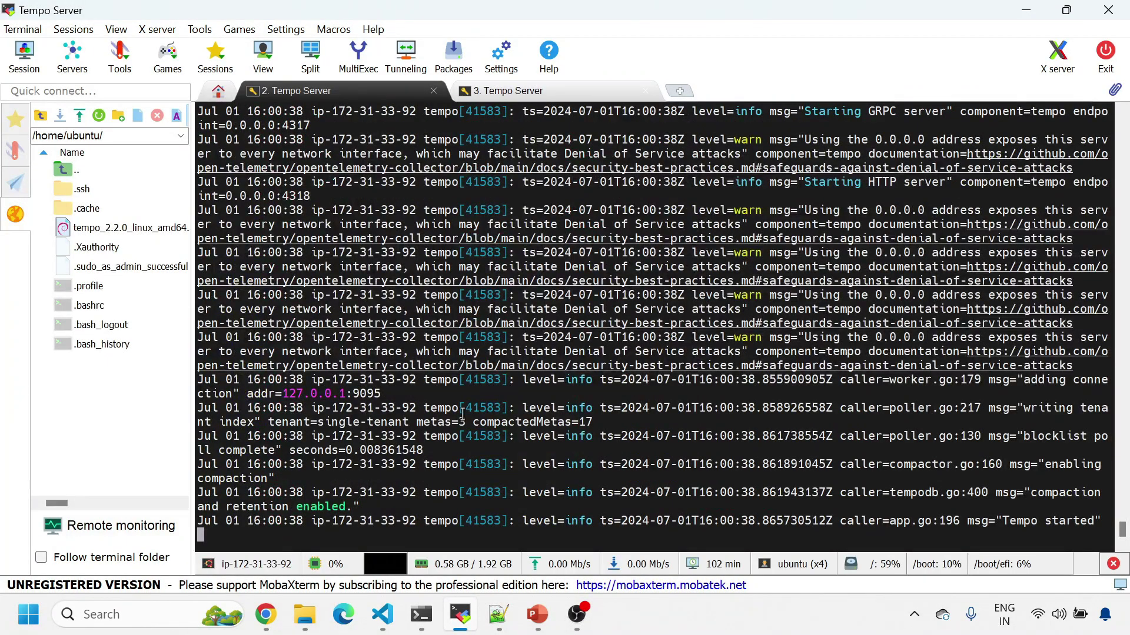
scroll(462, 413, up, 8)
click(527, 93)
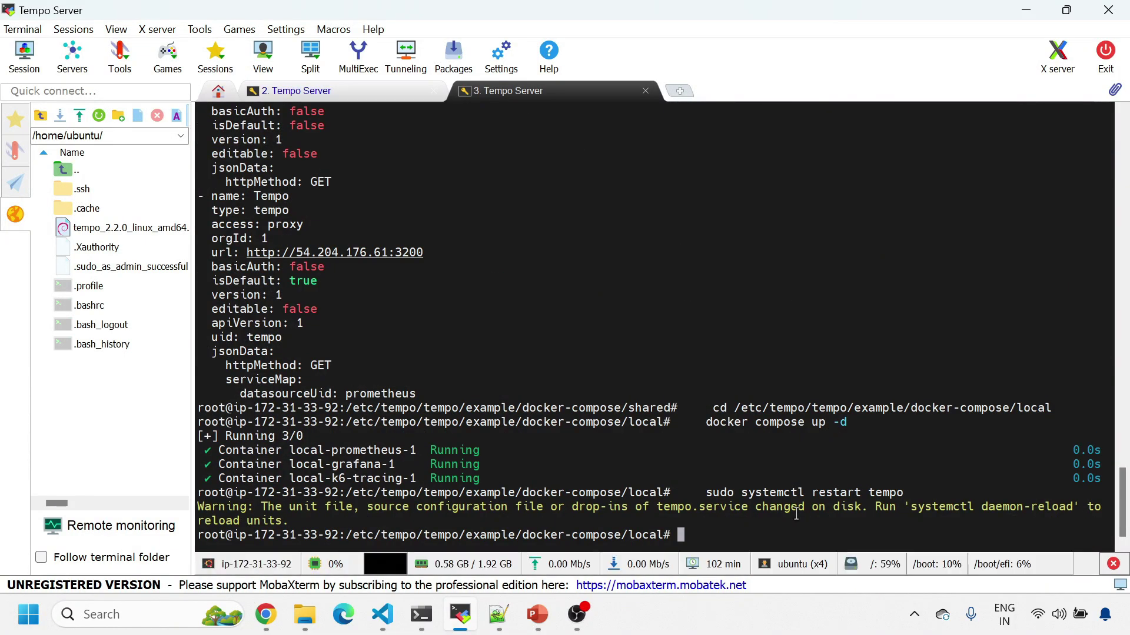
Run sudo systemctl status tempo.service from the README in the MobaXterm terminal and quit the status view.
click(383, 614)
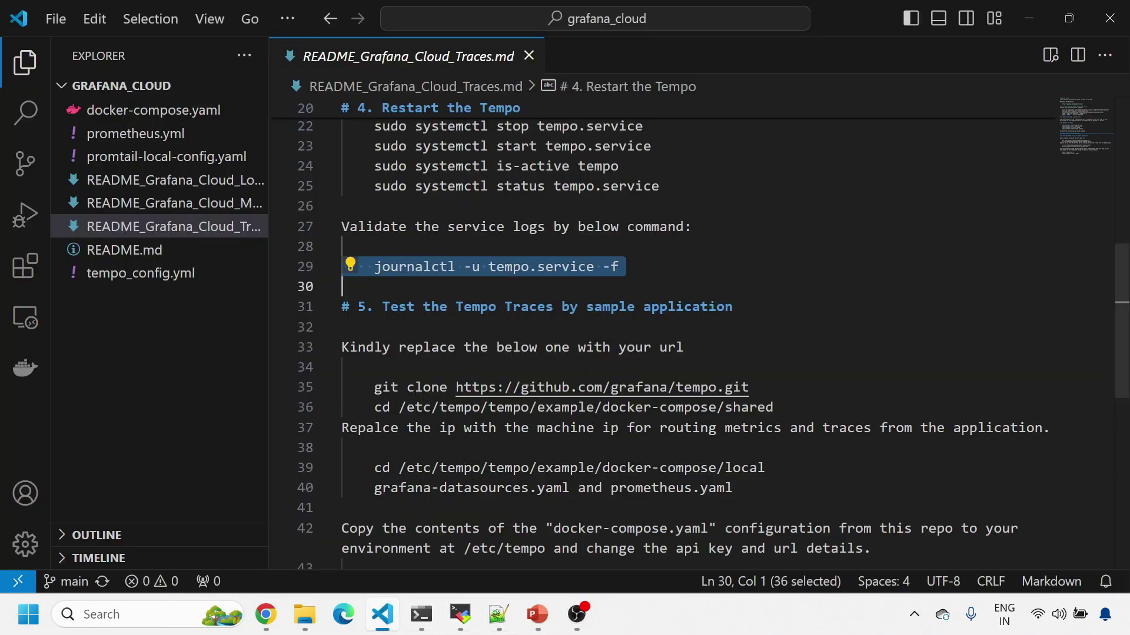
triple_click(518, 185)
key(alt+Tab)
right_click(868, 497)
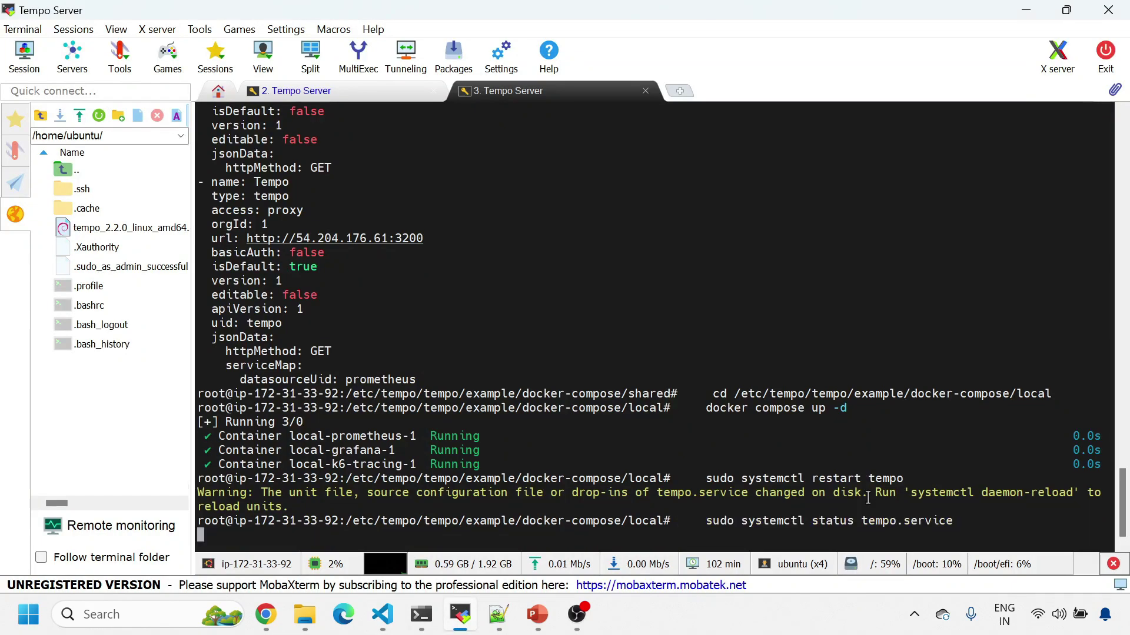
key(q)
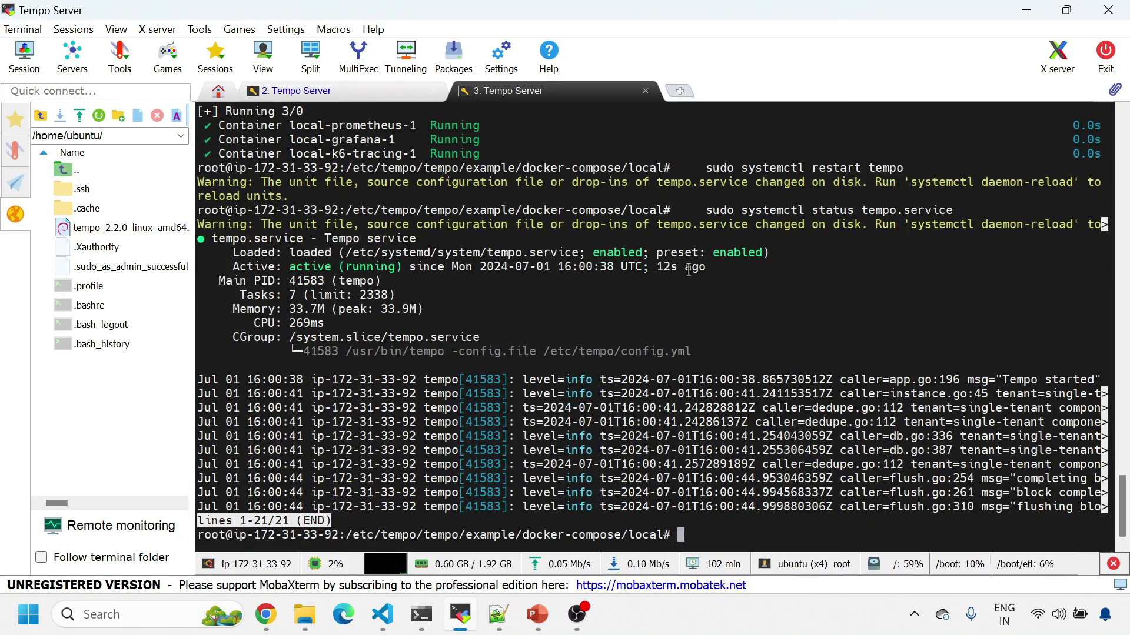
Copy sudo systemctl is-active tempo from the README and run it in the MobaXterm terminal.
key(alt+Tab)
double_click(545, 166)
triple_click(544, 166)
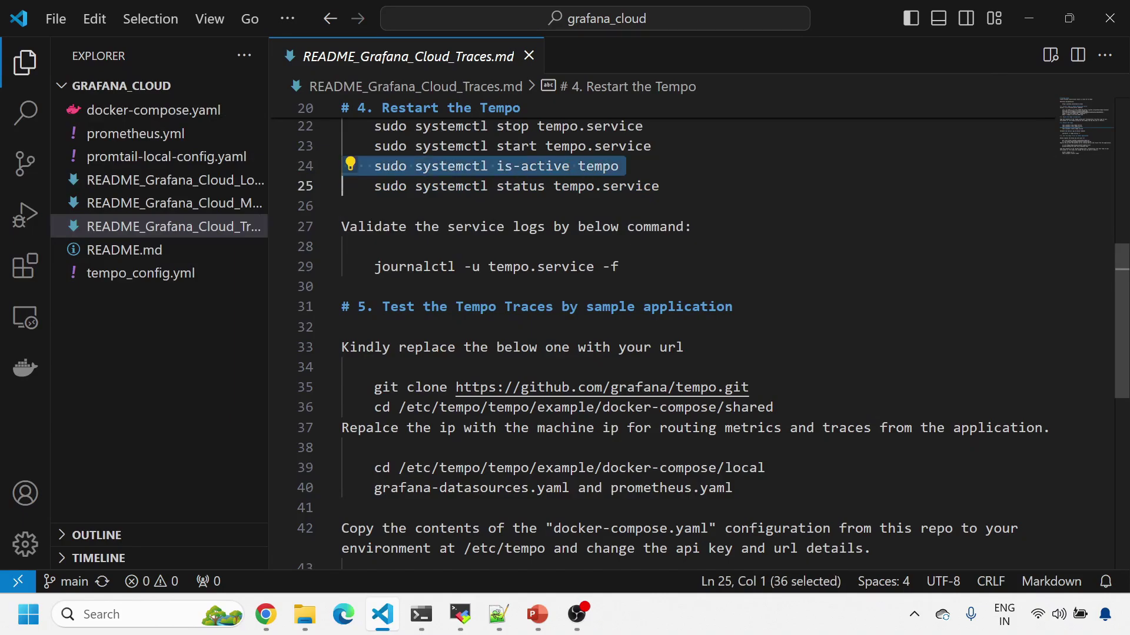
key(ctrl+c)
key(alt+Tab)
right_click(657, 362)
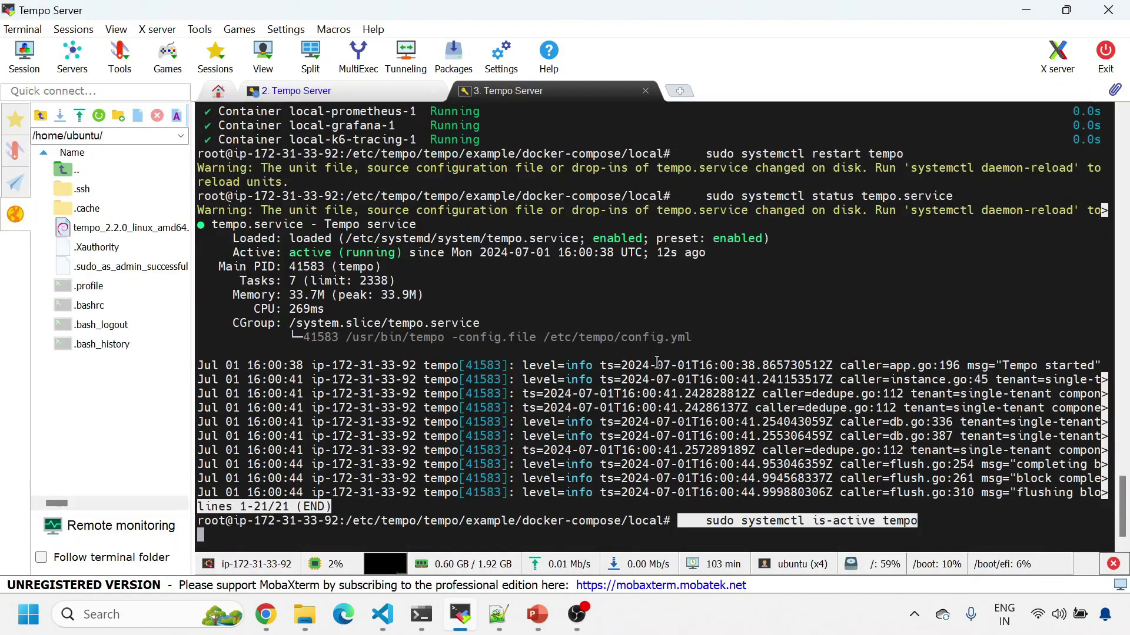
key(Return)
key(ctrl+c)
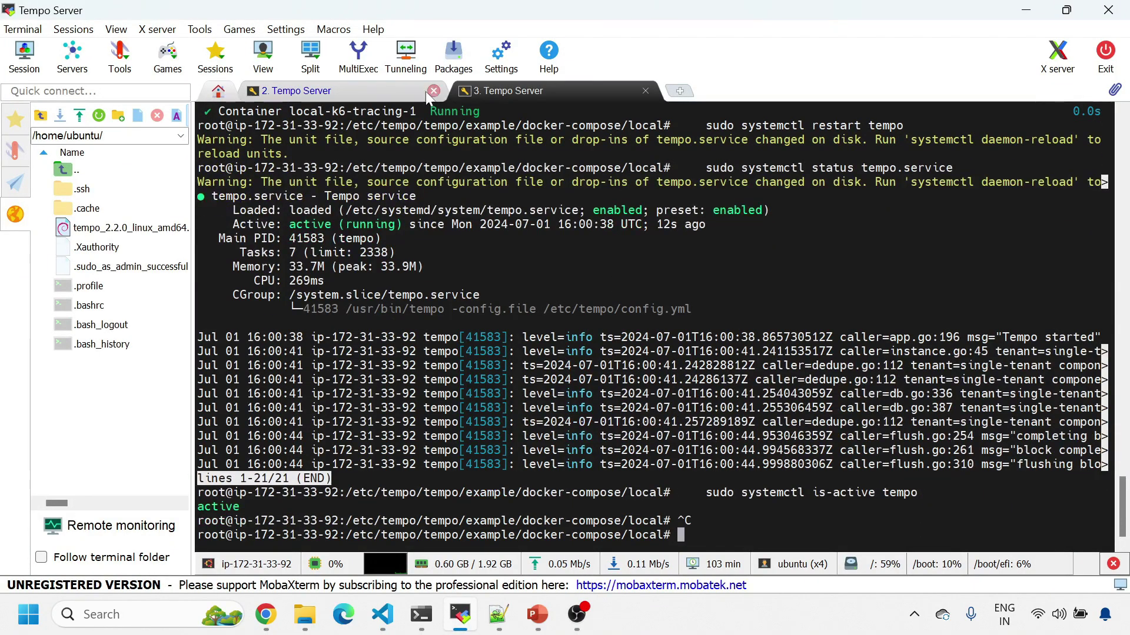
Review the latest Tempo service logs in the log session, then switch to the Grafana page at 54.204.176.61:3000 in Chrome.
click(355, 85)
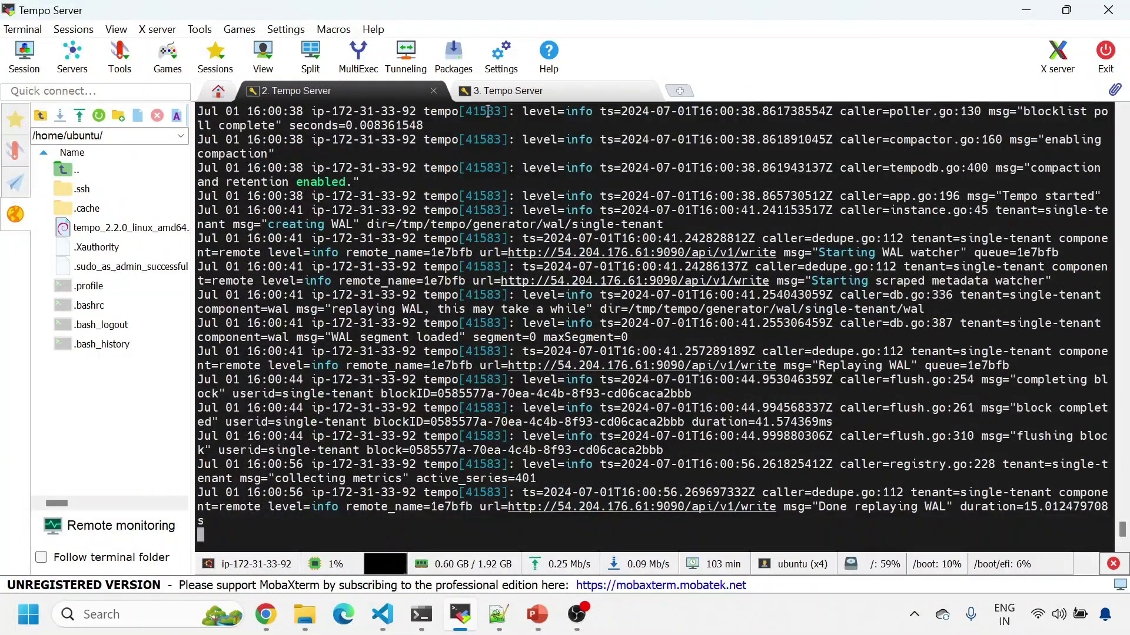
click(266, 614)
click(353, 13)
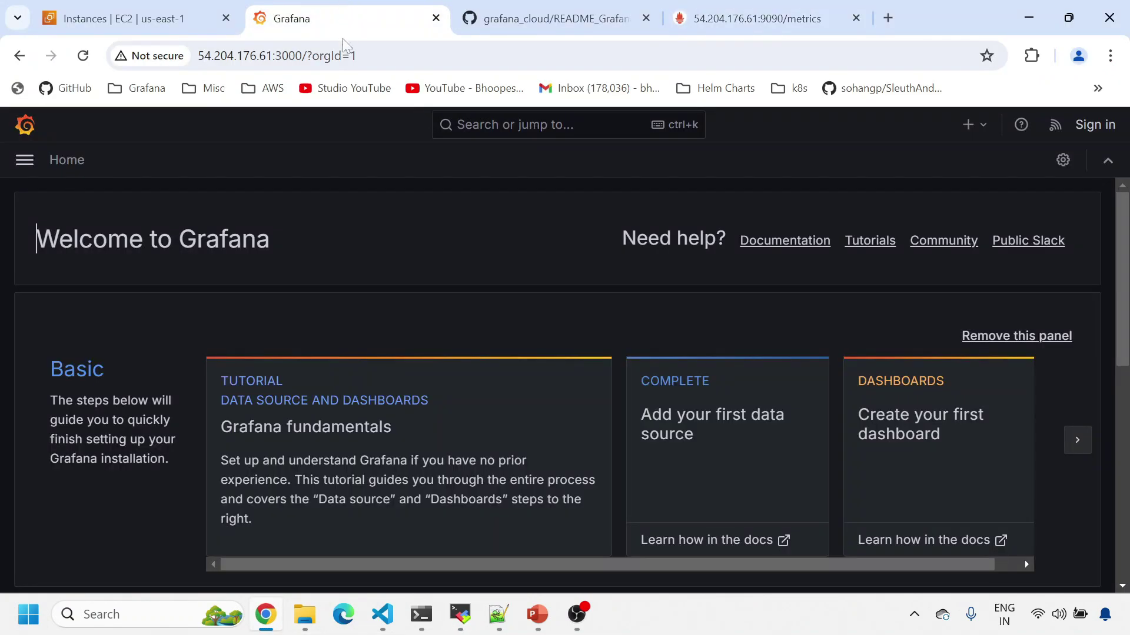
Reload the Grafana page and open Explore with Prometheus as the data source.
click(75, 62)
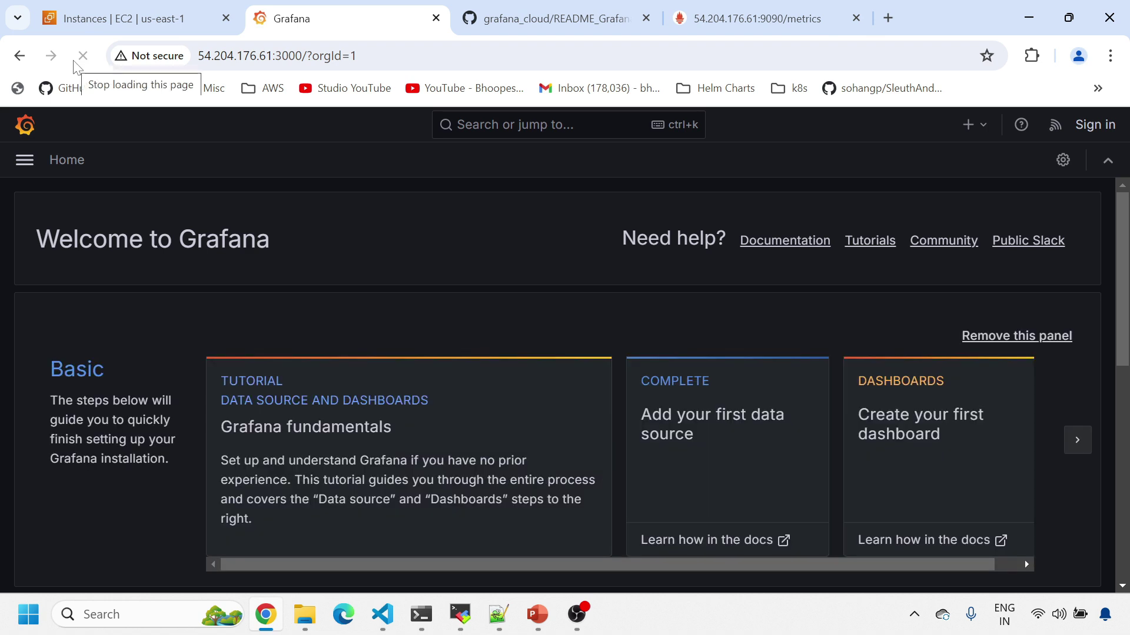
click(27, 172)
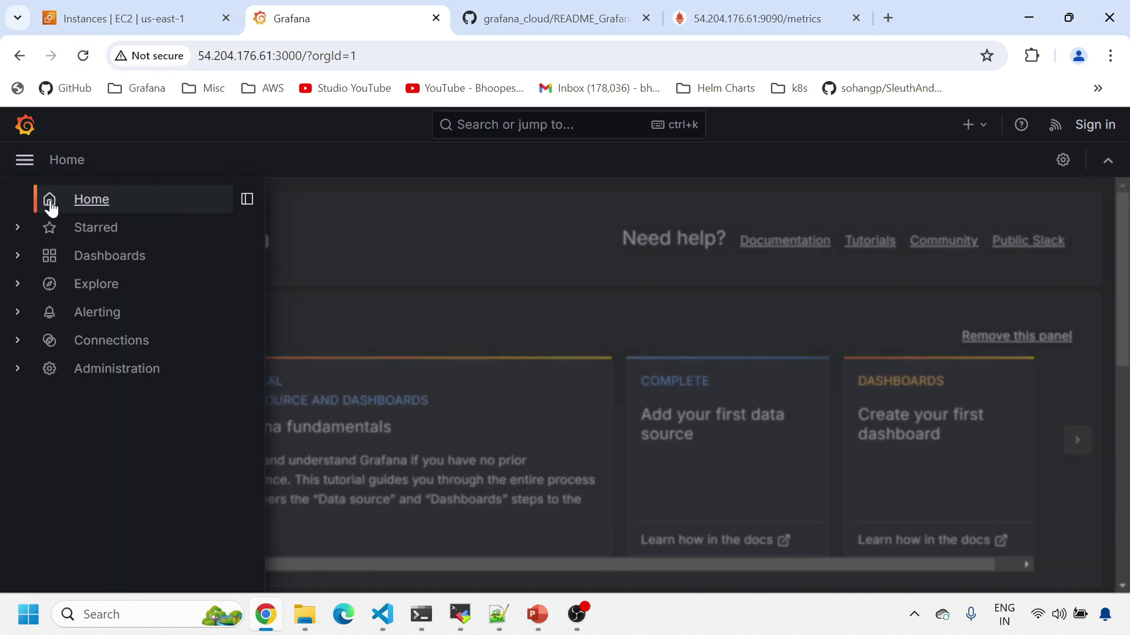
click(82, 283)
click(141, 205)
click(162, 283)
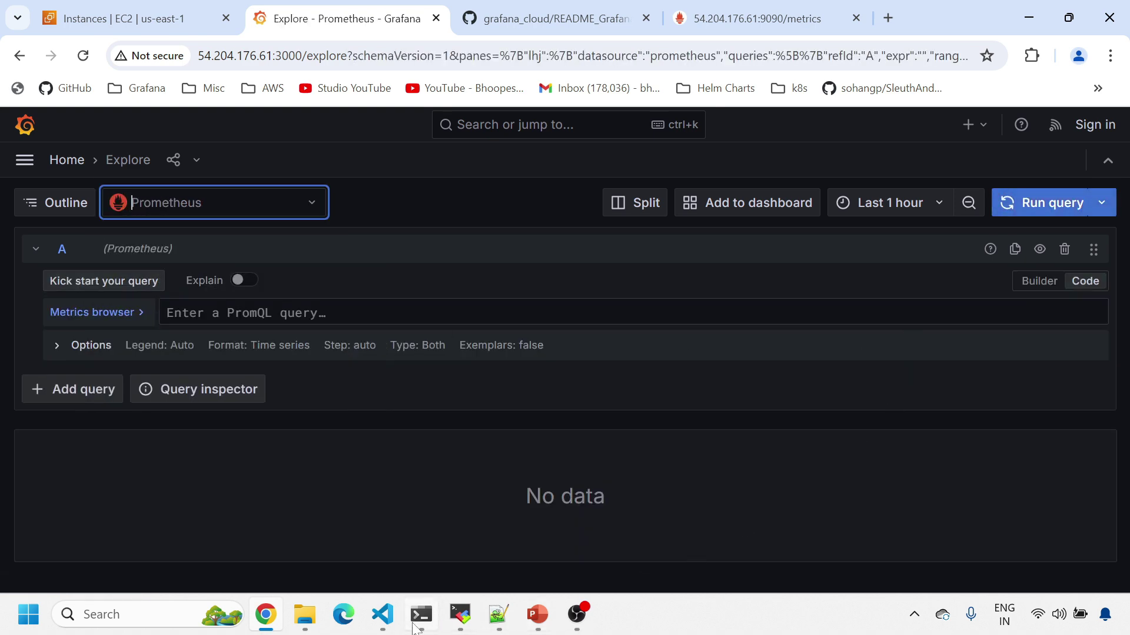
Copy count({__name__=~".+"}) by (job) from the metrics README in VS Code and run it as the Prometheus query in Grafana Explore.
click(383, 615)
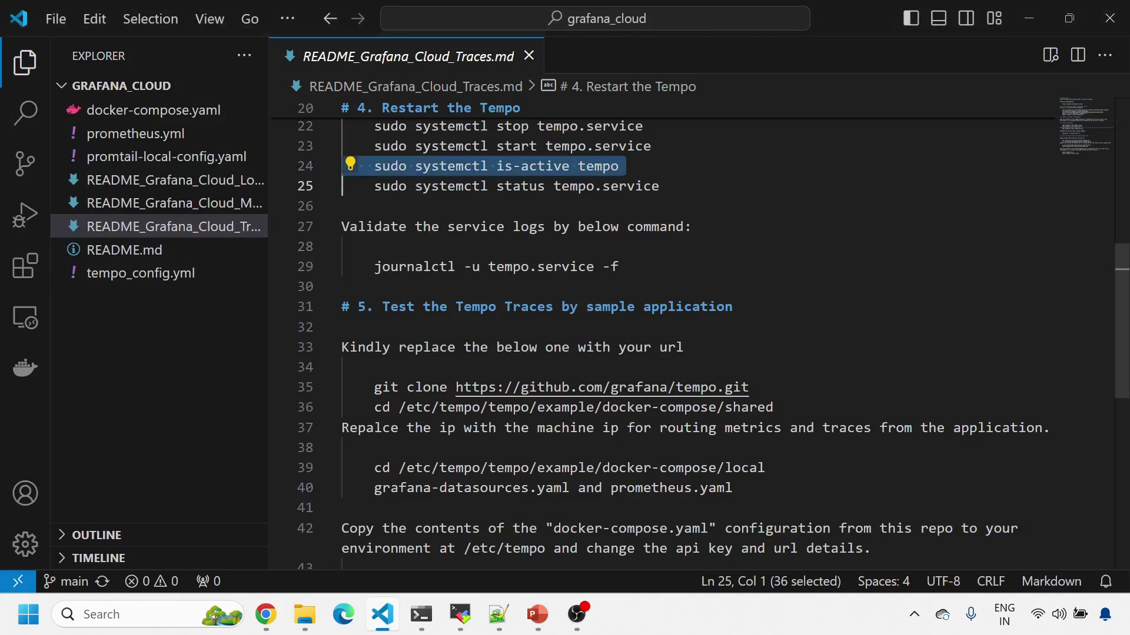
click(188, 203)
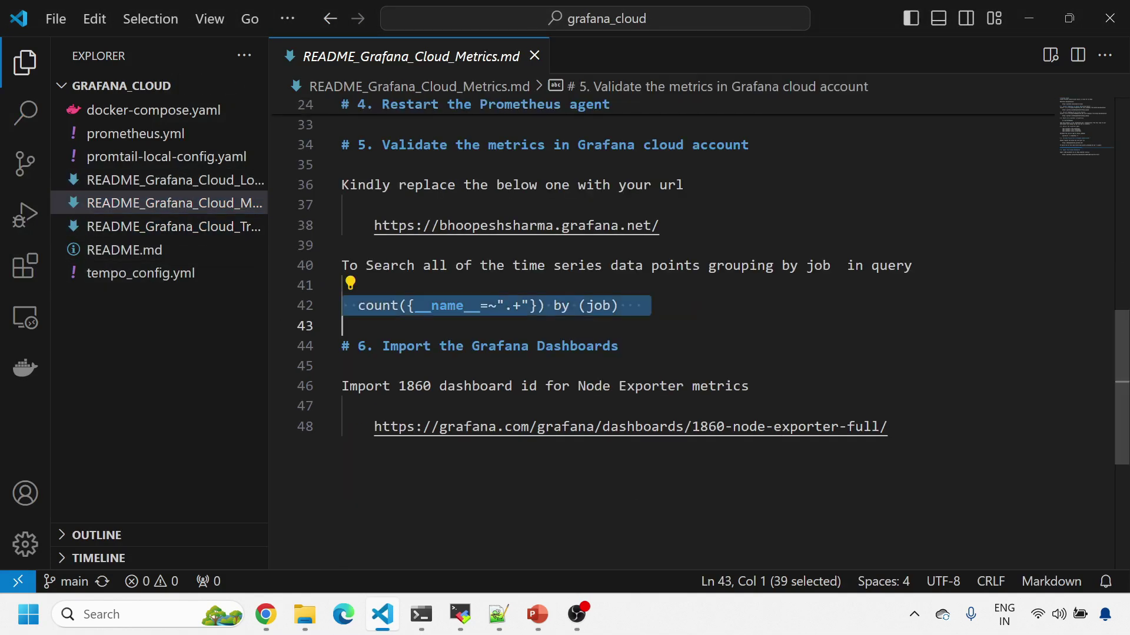
key(ctrl+c)
key(alt+Tab)
click(419, 310)
key(ctrl+v)
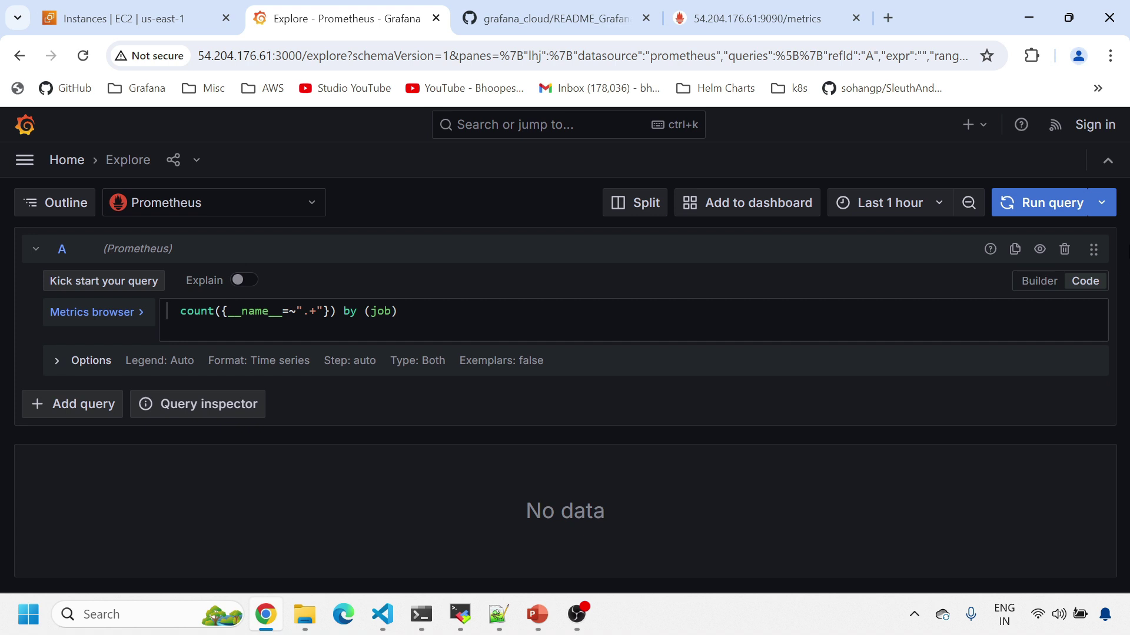
click(1029, 210)
Examine the raw results for the prometheus and tempo jobs and the query graph.
scroll(821, 399, down, 7)
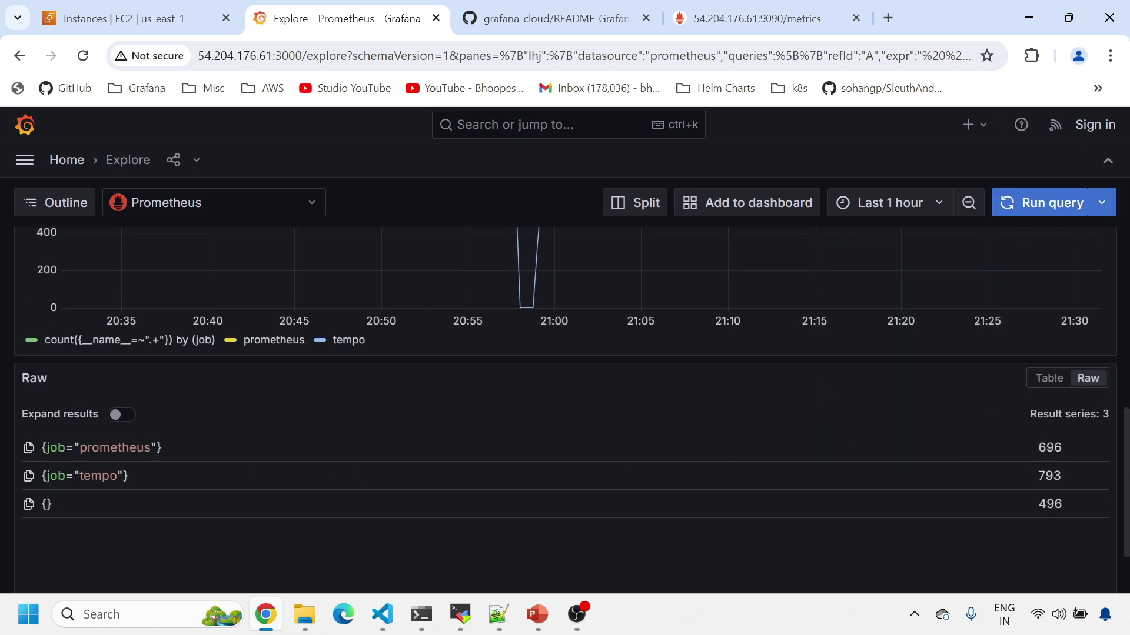
double_click(99, 447)
double_click(98, 476)
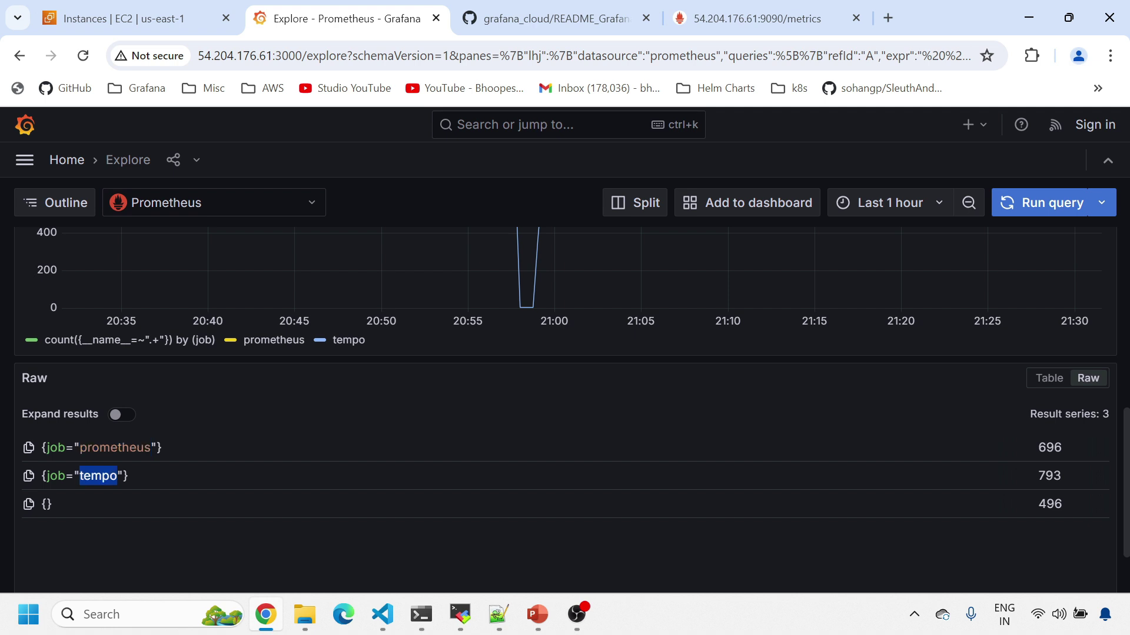
scroll(958, 505, up, 5)
scroll(958, 502, down, 6)
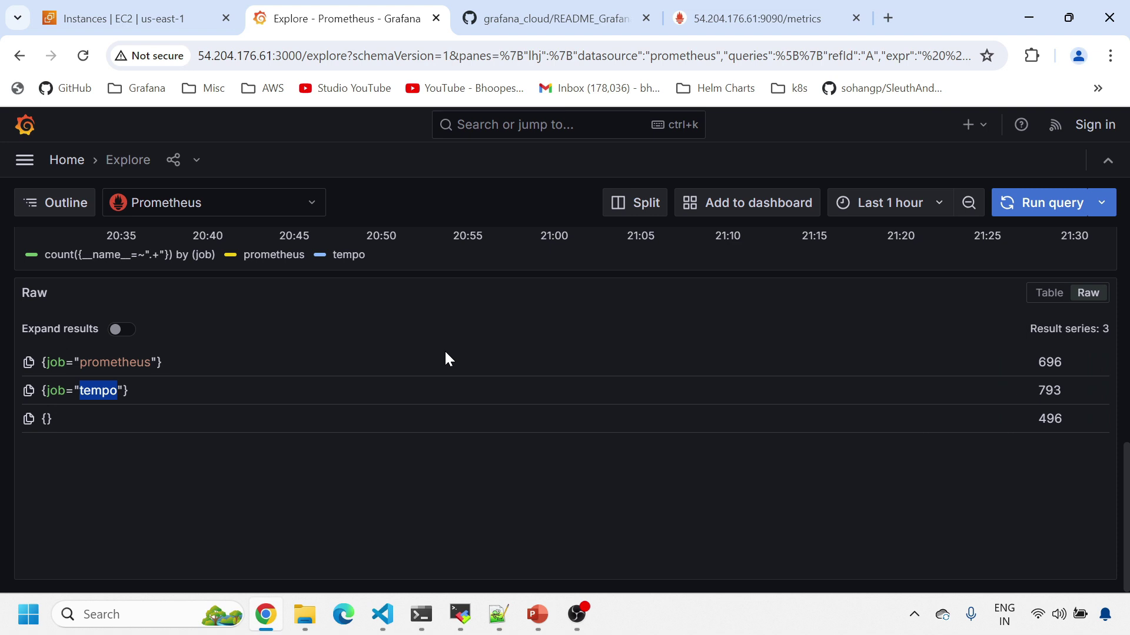
scroll(449, 412, up, 5)
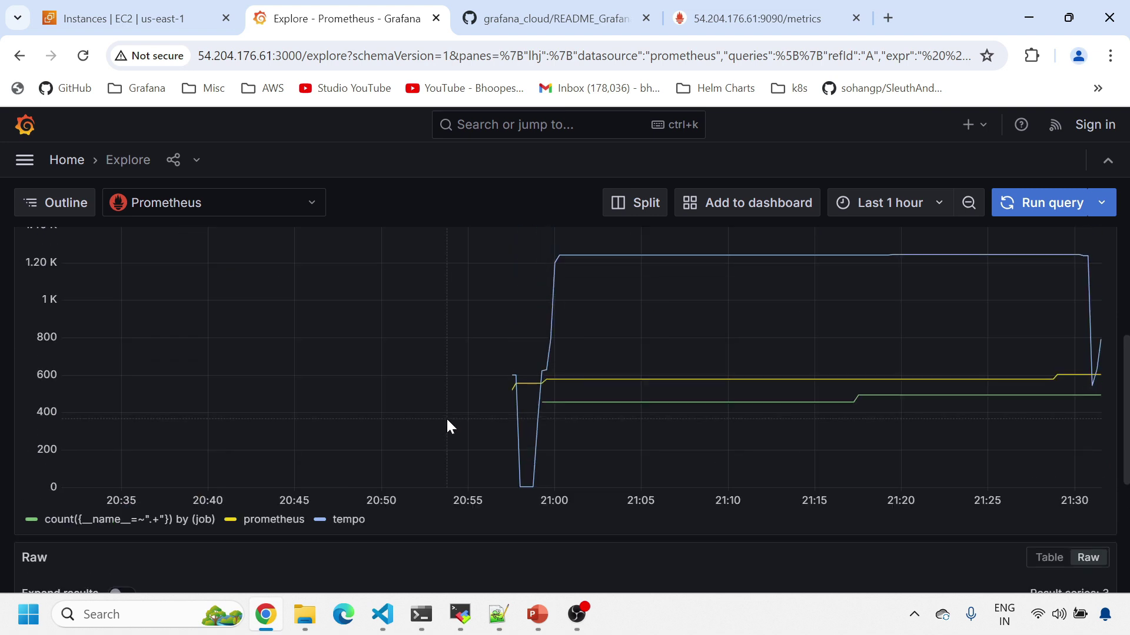
Switch Explore to the Tempo data source and run a trace search with Service Name set to auth-service.
click(176, 203)
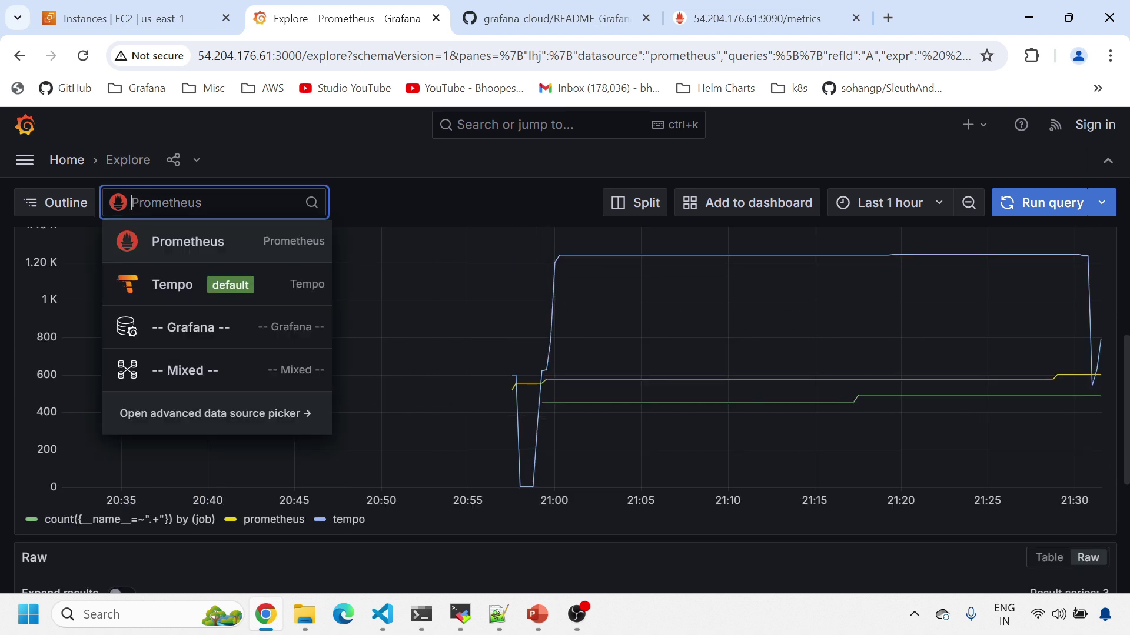
click(160, 276)
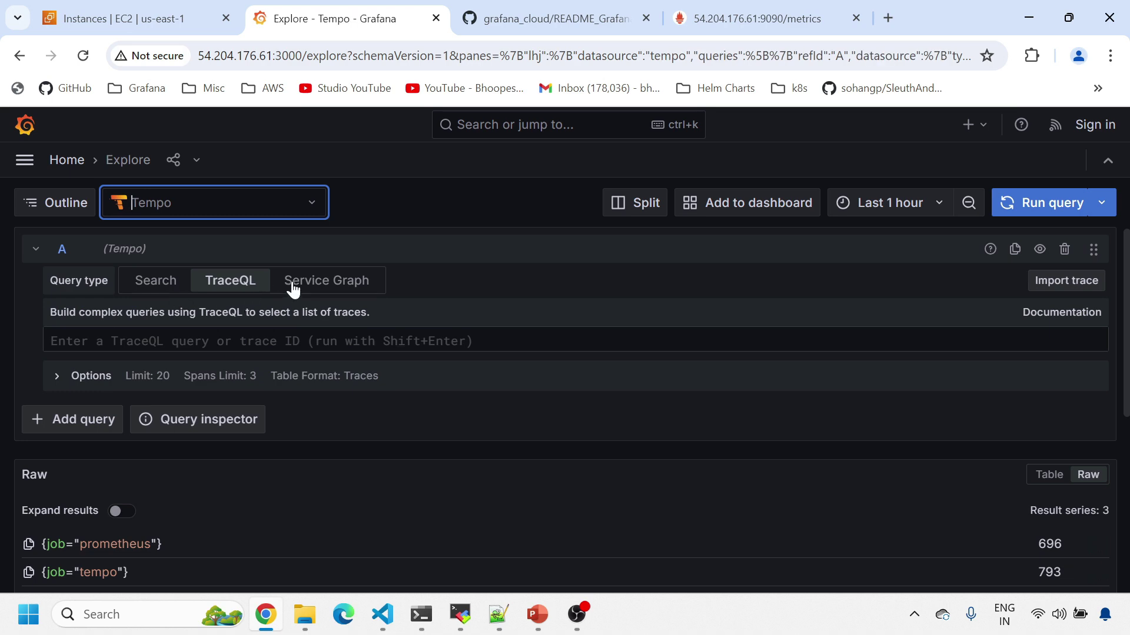
click(159, 282)
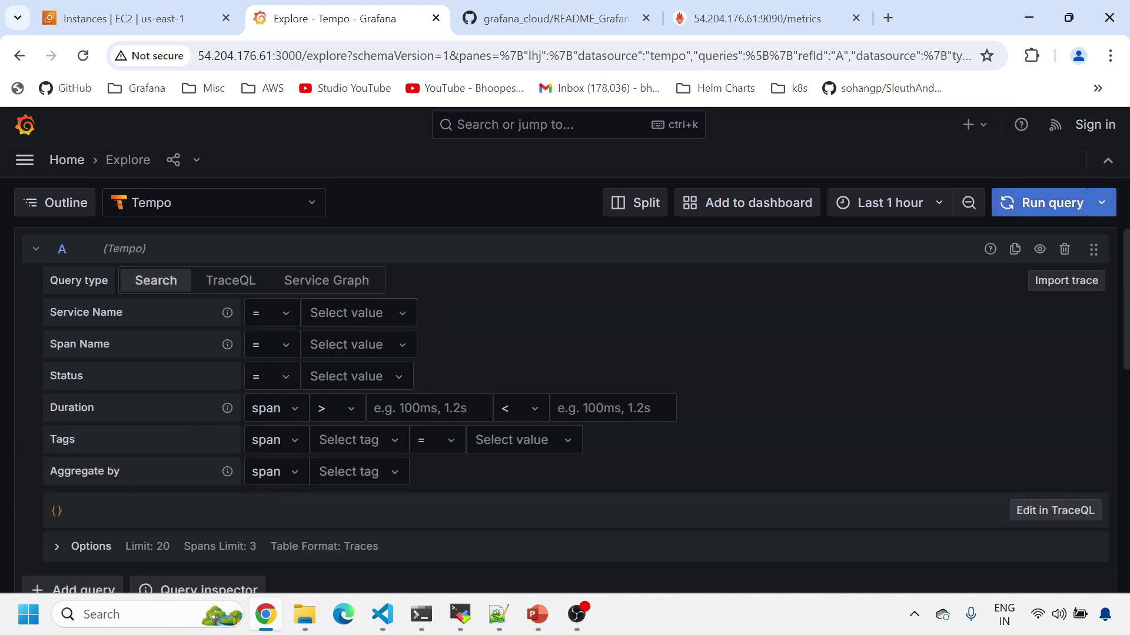
click(377, 317)
click(380, 346)
click(1046, 210)
scroll(789, 373, down, 6)
scroll(235, 365, down, 3)
click(163, 337)
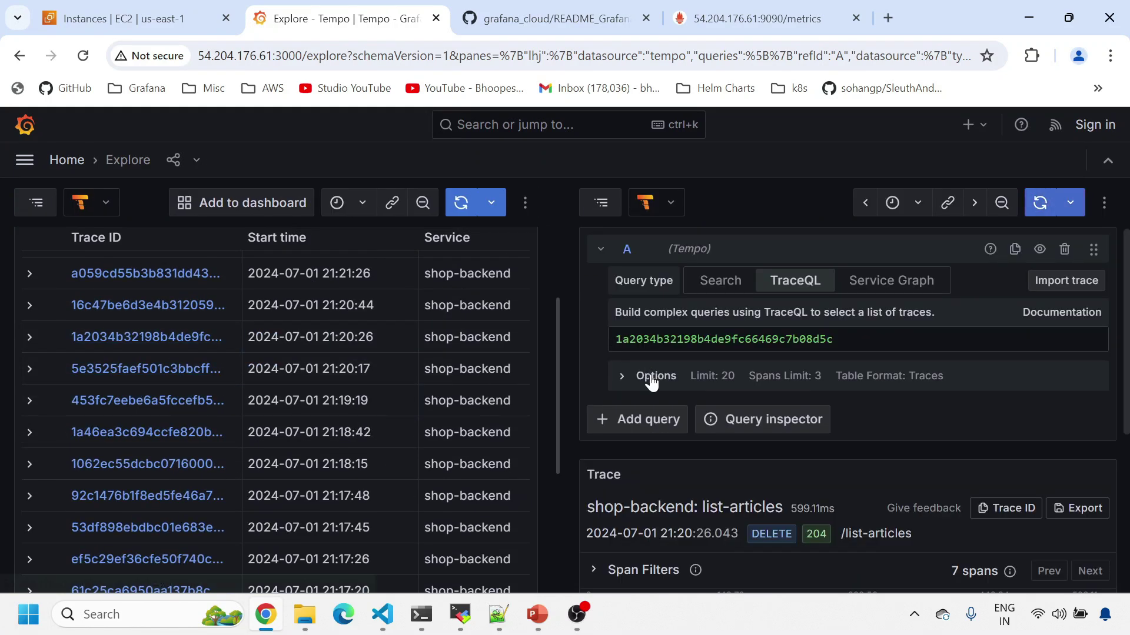
scroll(652, 436, down, 4)
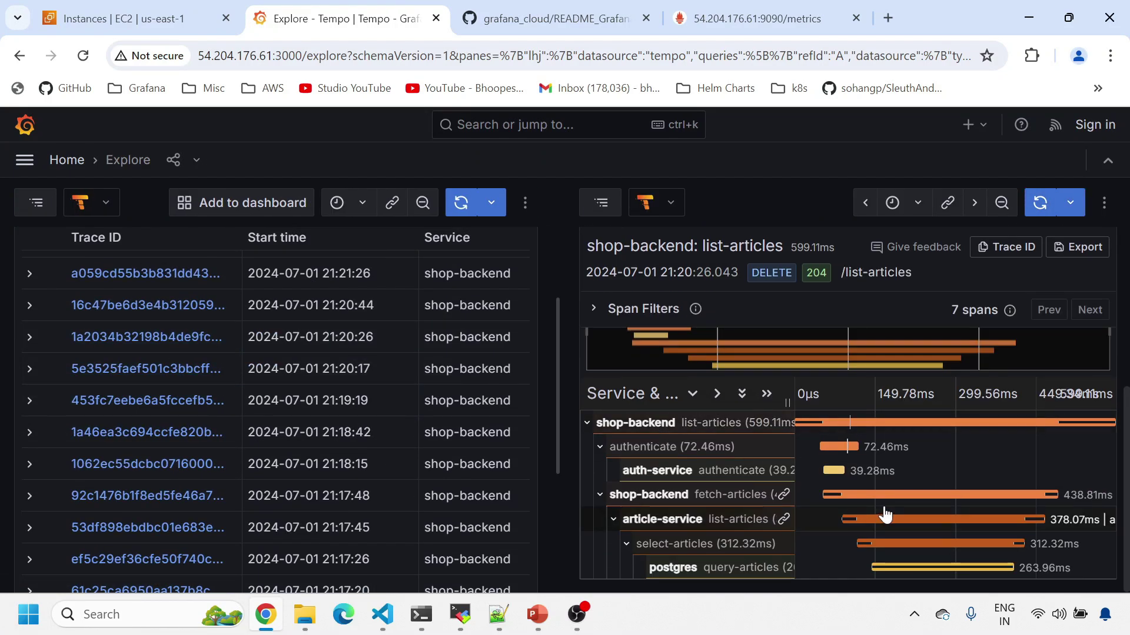
Expand the authenticate, fetch-articles and article-service list-articles spans to inspect their details, and return to the trace search form.
click(676, 447)
scroll(710, 512, down, 4)
click(698, 493)
scroll(695, 518, down, 4)
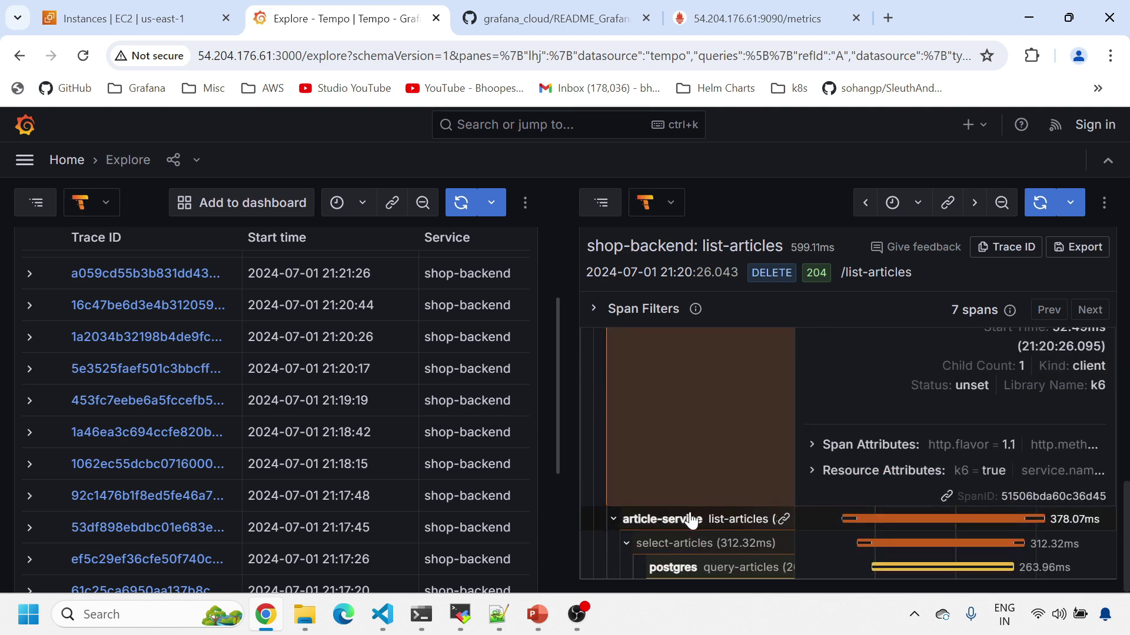
click(691, 519)
scroll(209, 307, up, 2)
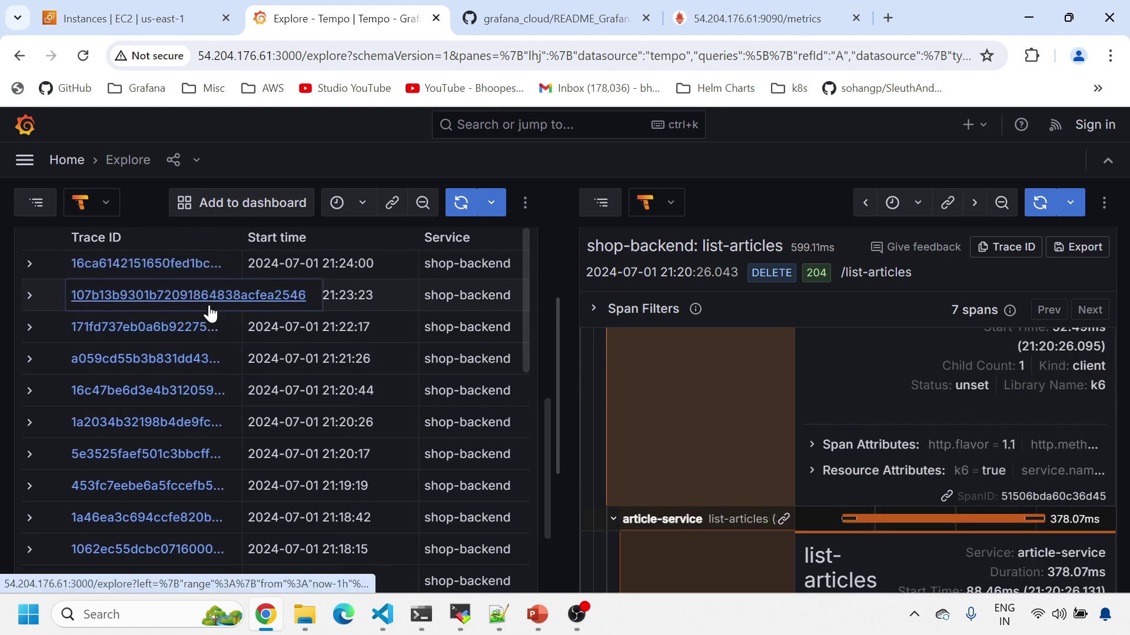
scroll(209, 308, up, 5)
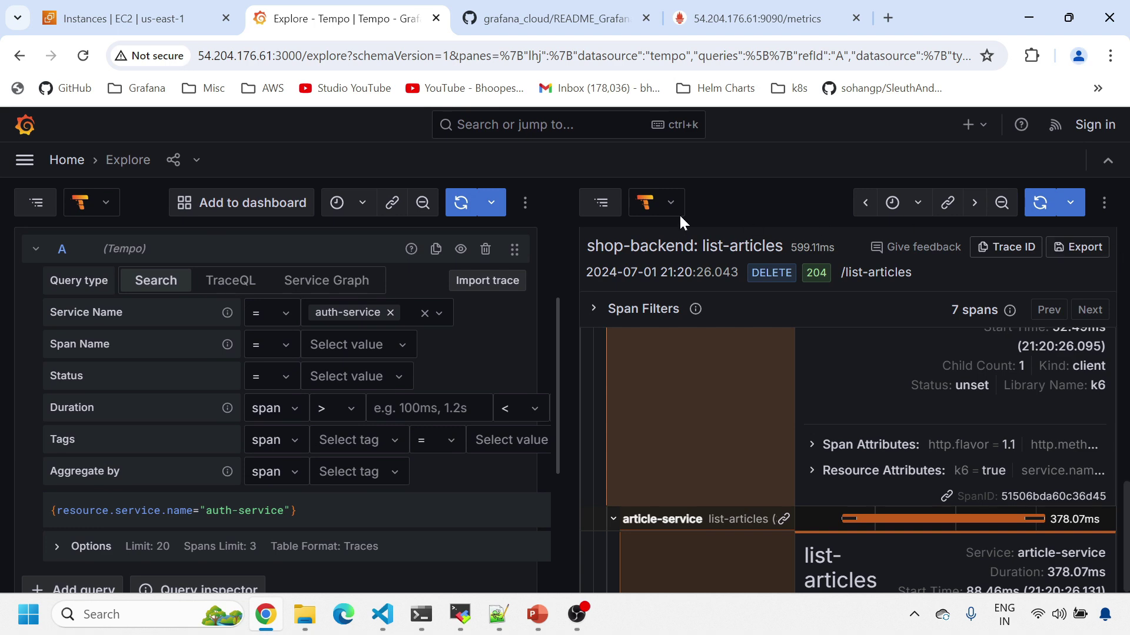
Reopen Explore from Grafana's home page, show Tempo's Service Graph, and review the request table and node graph.
click(66, 159)
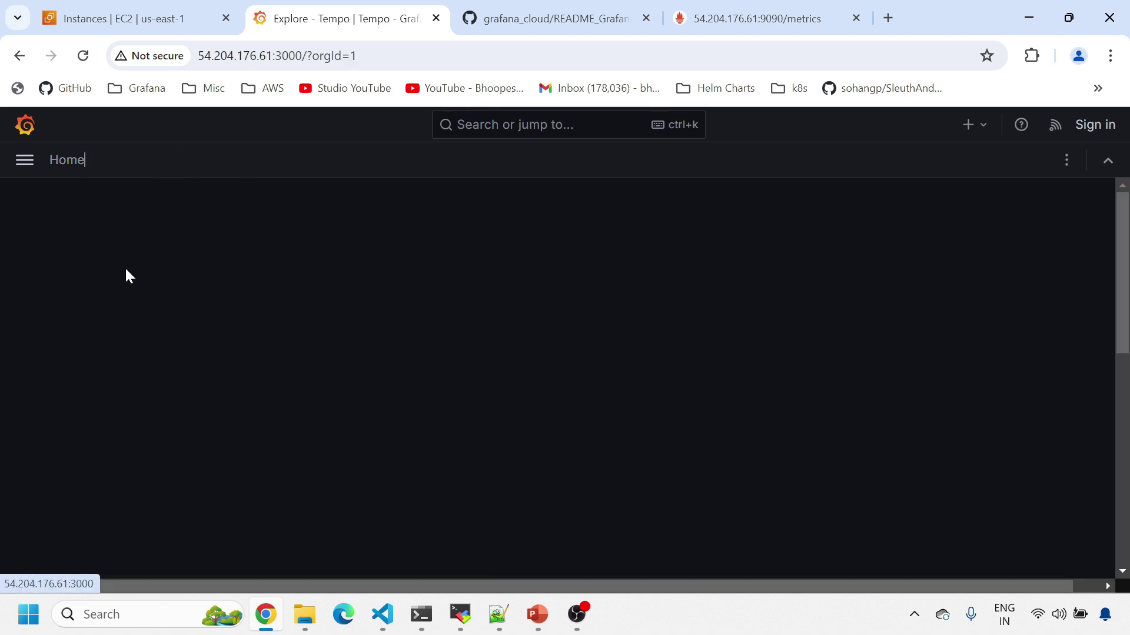
click(24, 160)
click(85, 288)
click(365, 283)
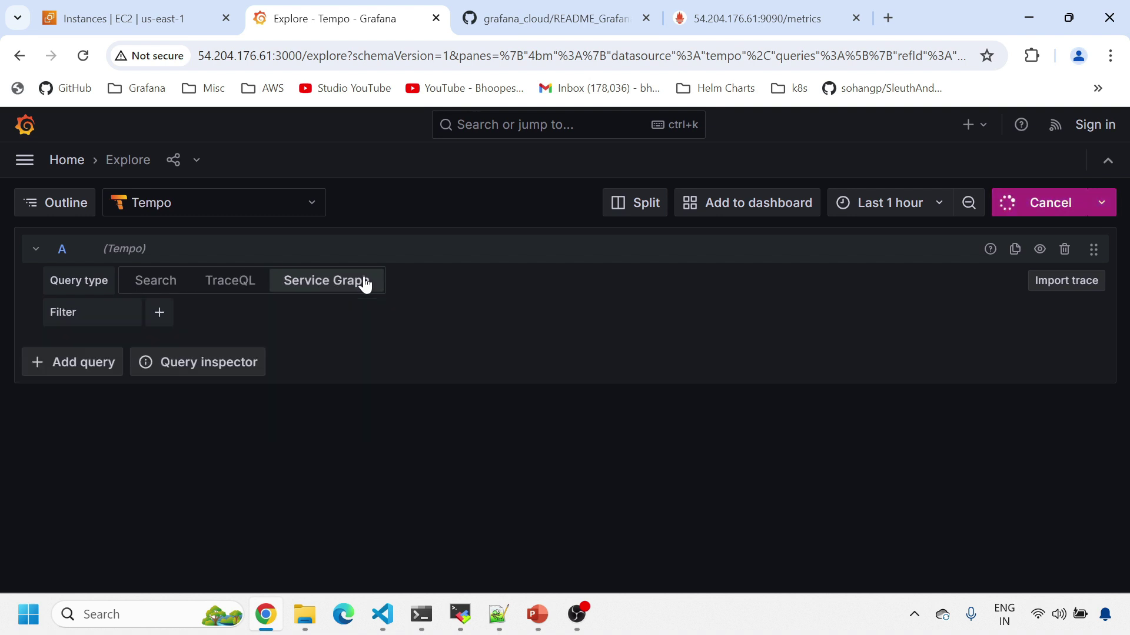
scroll(626, 496, down, 1)
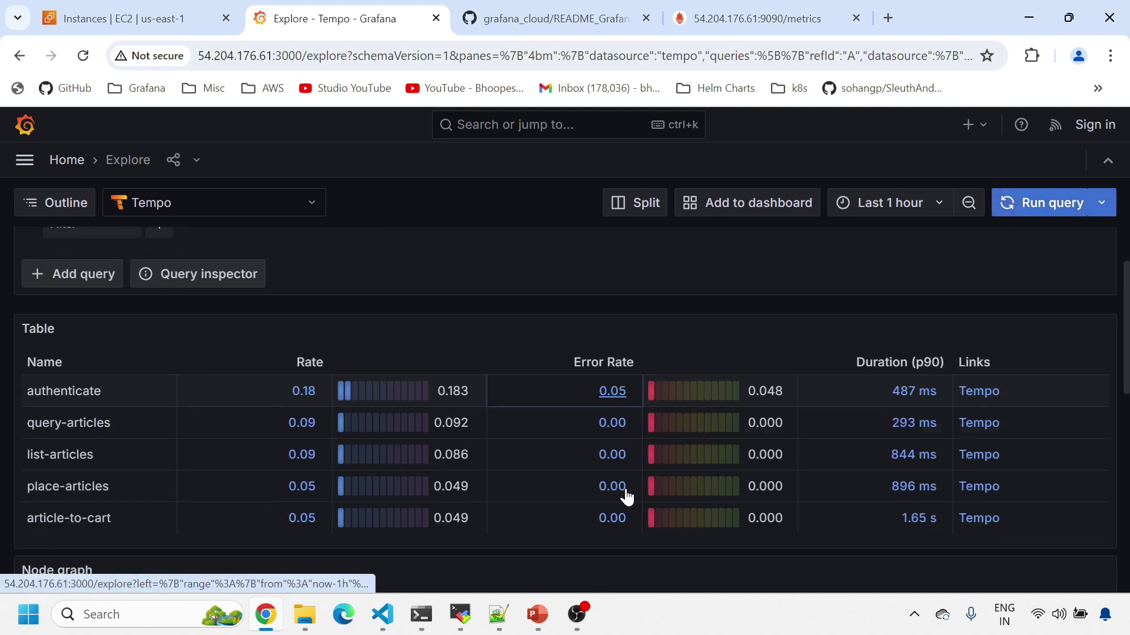
scroll(626, 496, down, 8)
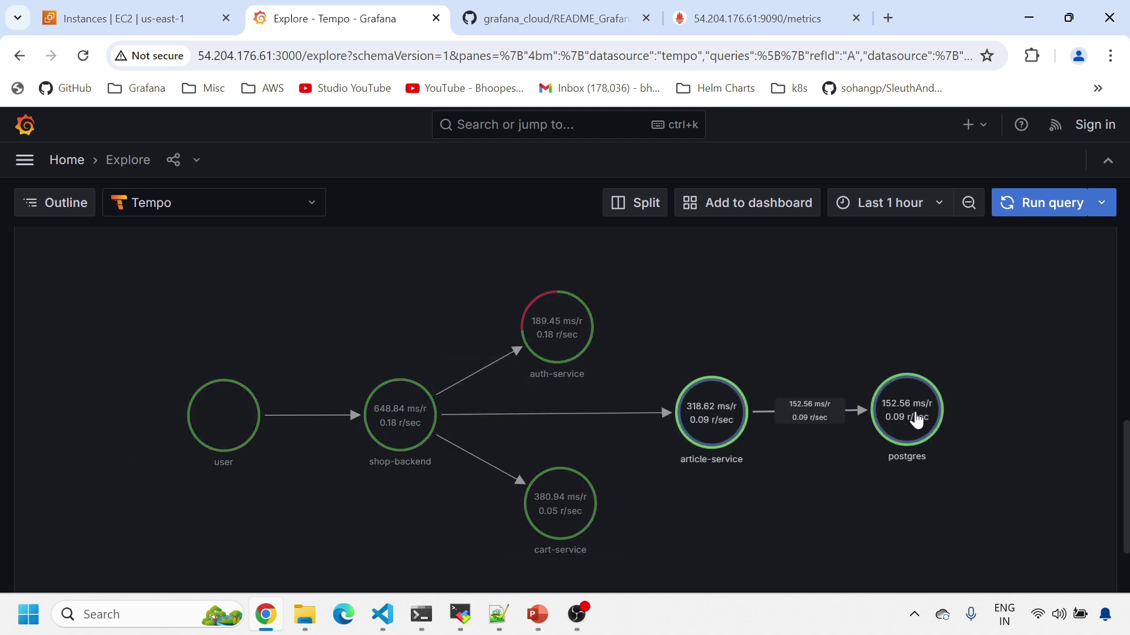
View the traces of the cart-service node from the node graph and look through the resulting trace list.
click(574, 521)
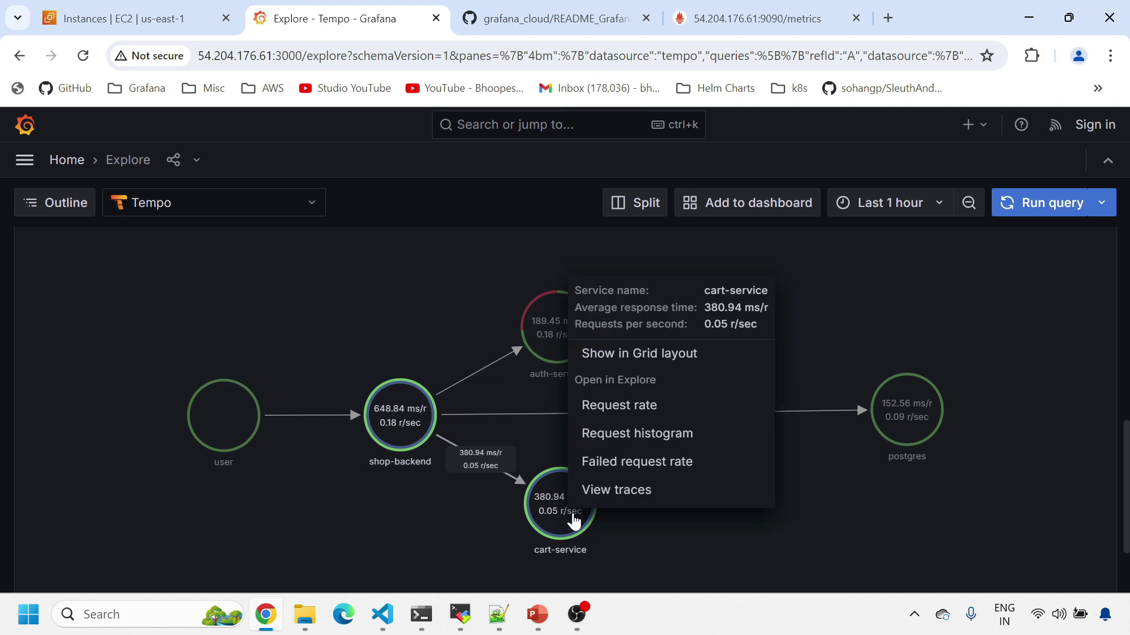
click(587, 489)
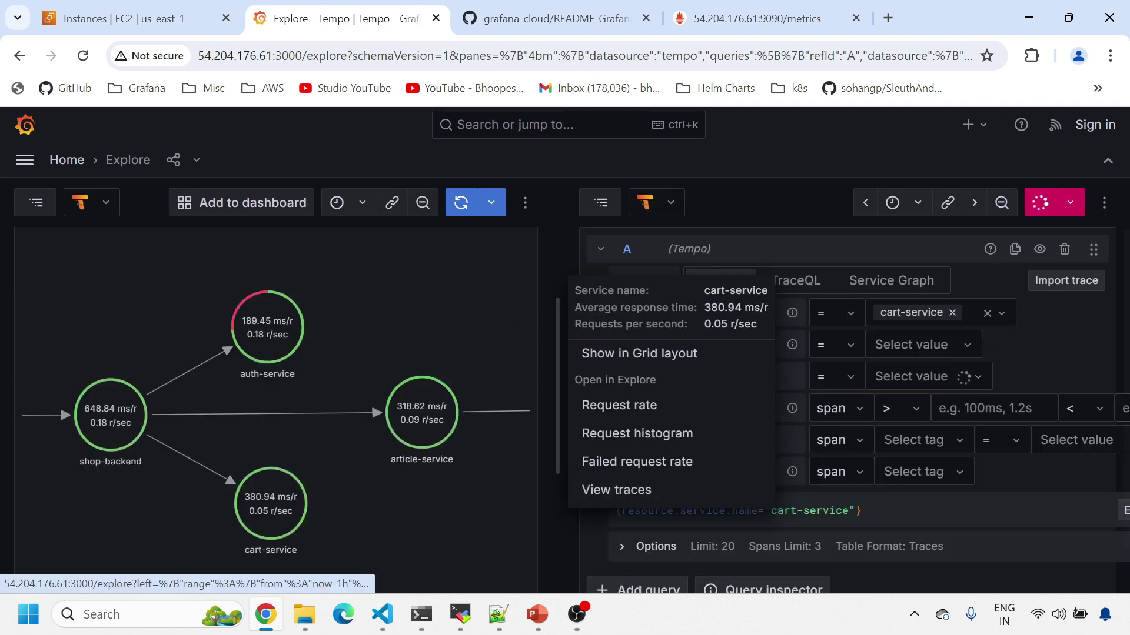
scroll(702, 553, down, 5)
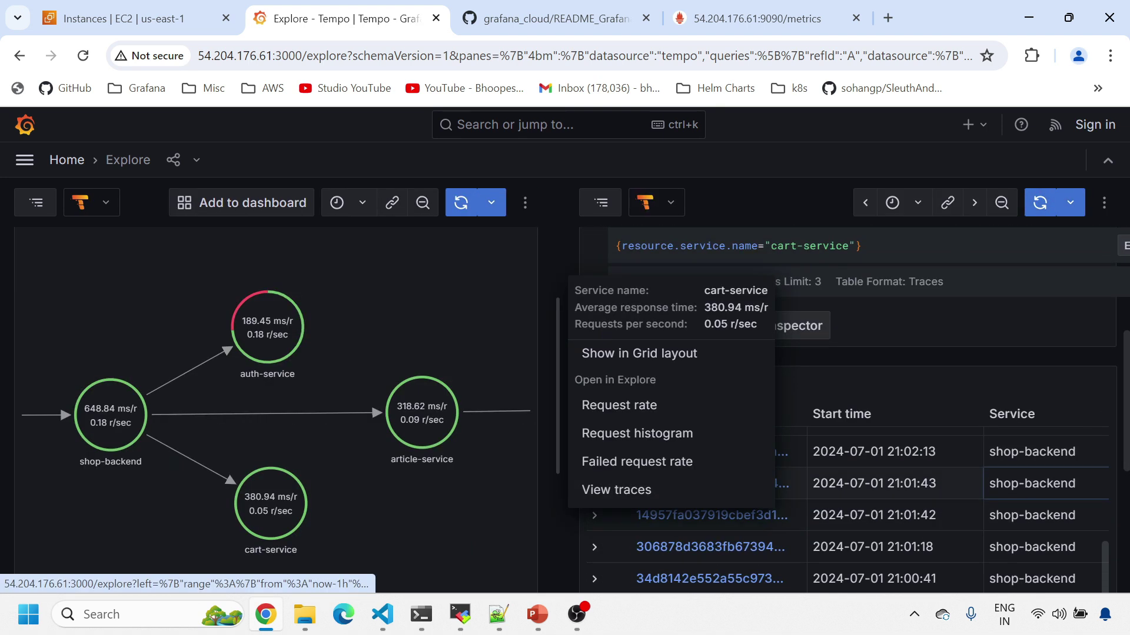
scroll(173, 399, up, 4)
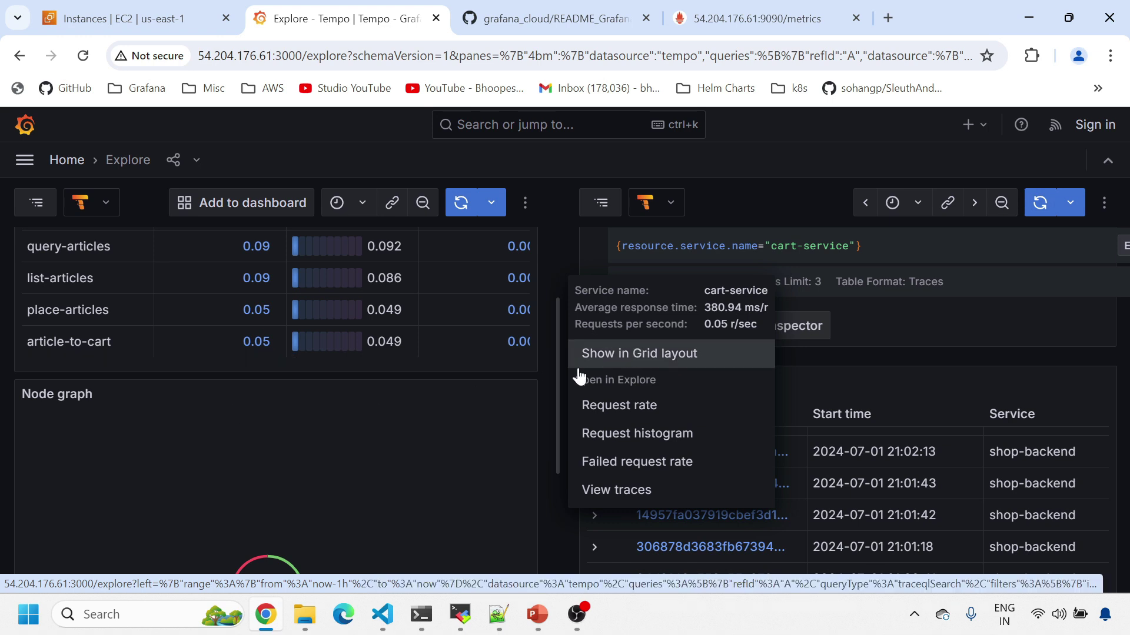
scroll(290, 332, up, 1)
scroll(288, 334, up, 4)
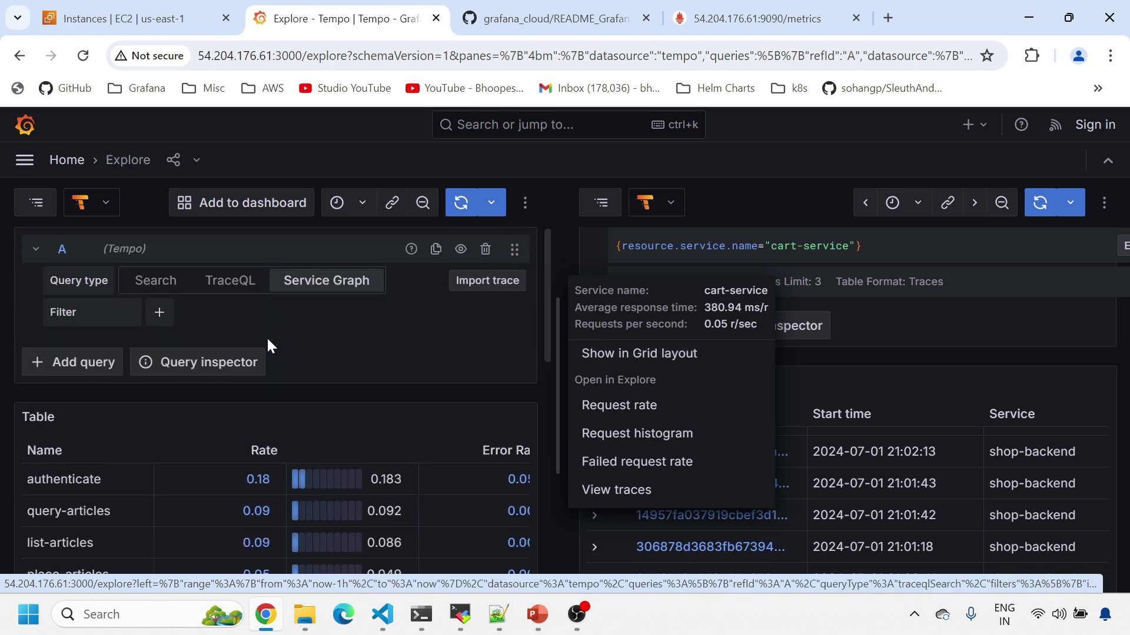
Look at the TraceQL and Search query forms, return to Grafana's home page, and switch to the README in VS Code.
click(222, 287)
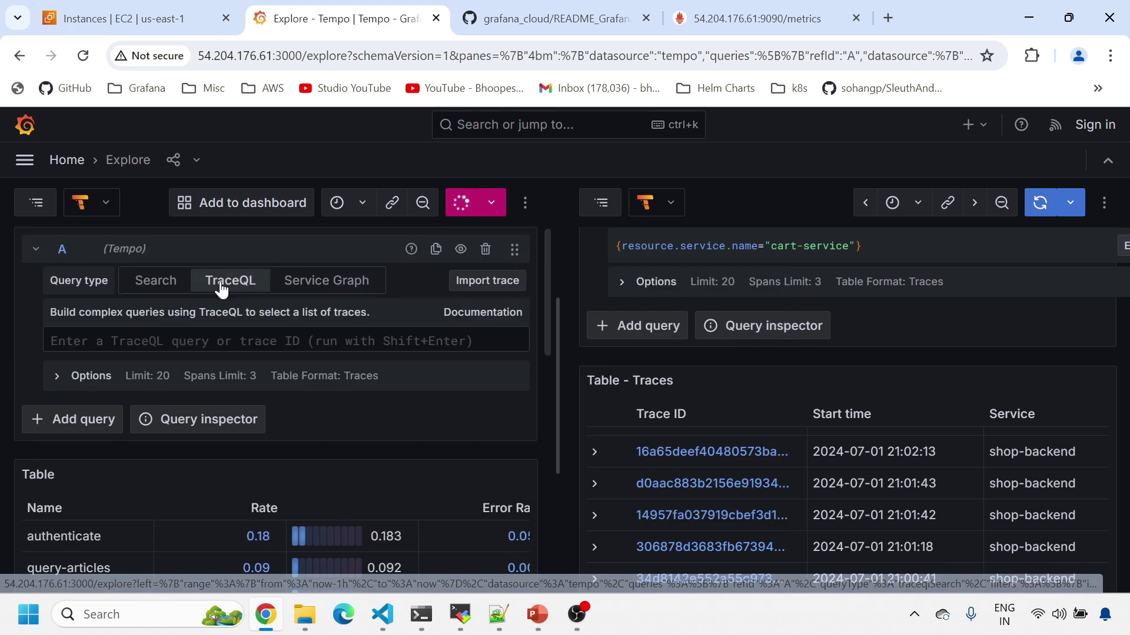
click(146, 281)
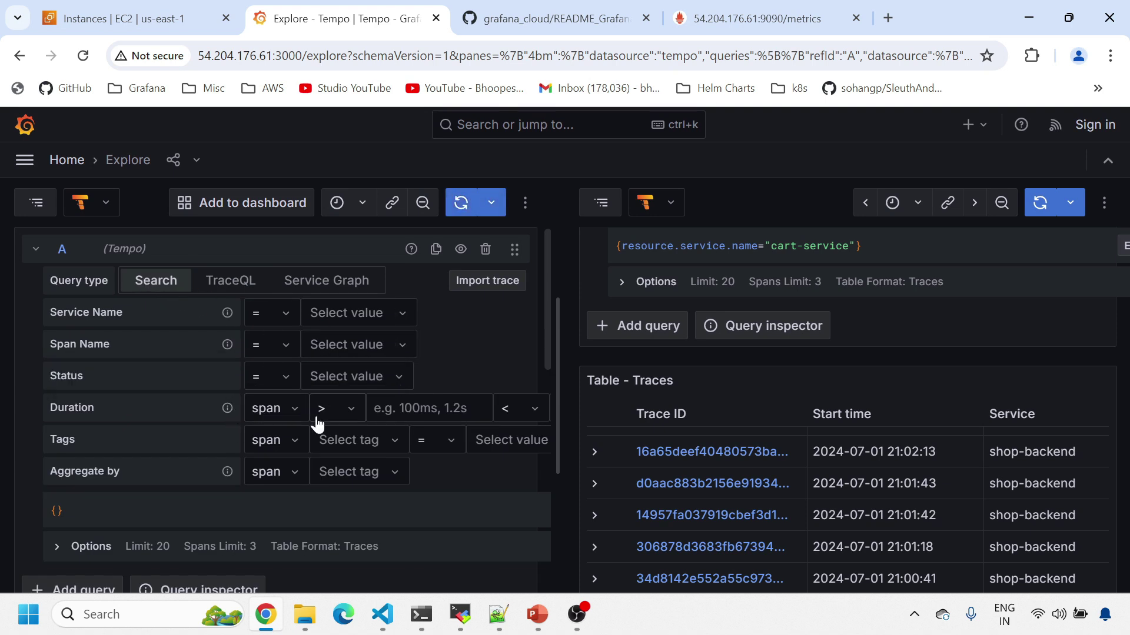
click(86, 165)
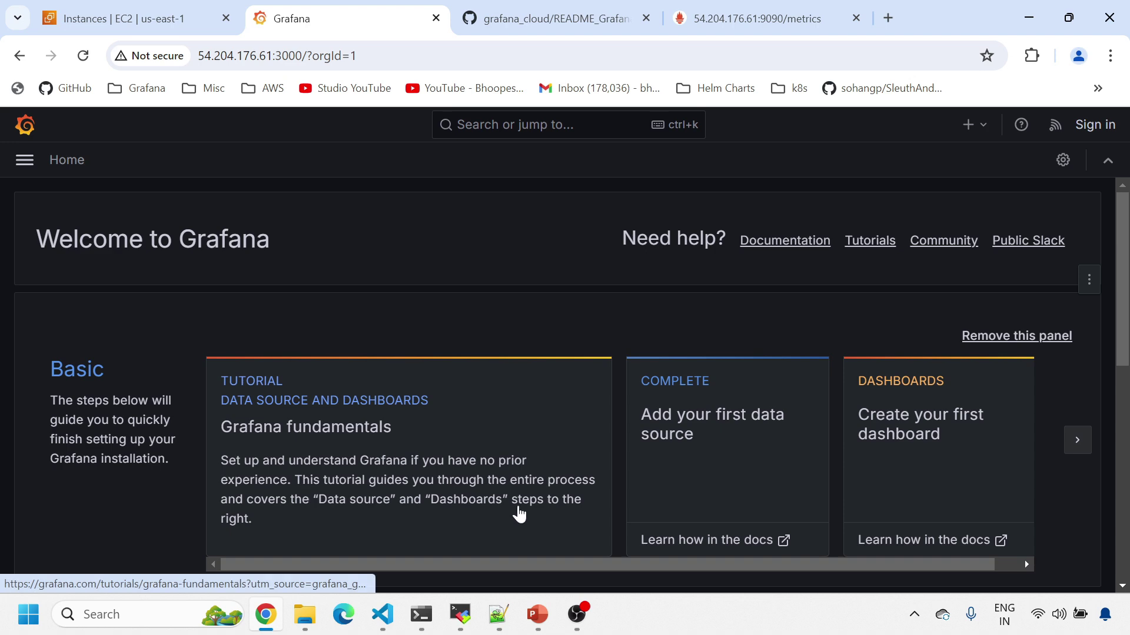
click(384, 616)
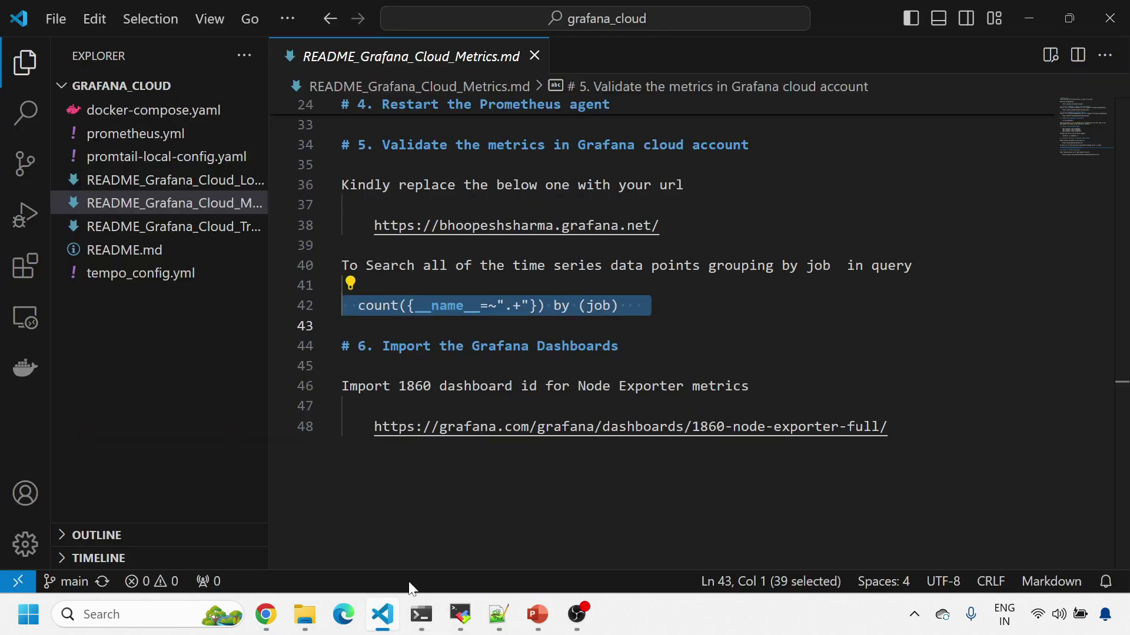
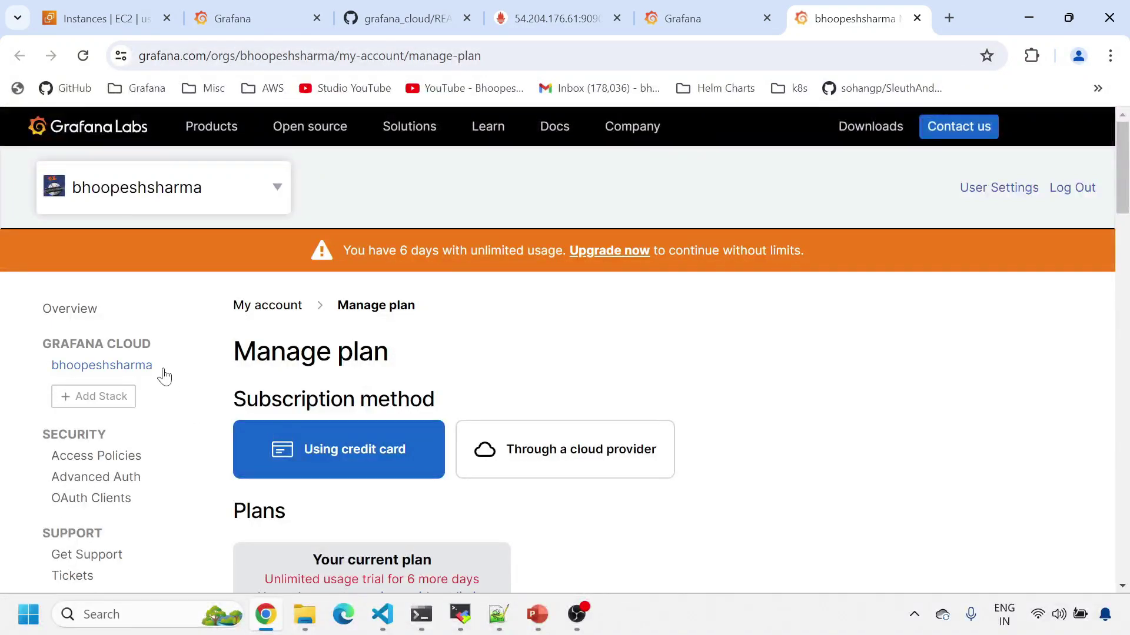
Open the Grafana Cloud stack from the account page and show the details of its hosted Tempo traces instance.
click(141, 365)
scroll(747, 379, down, 3)
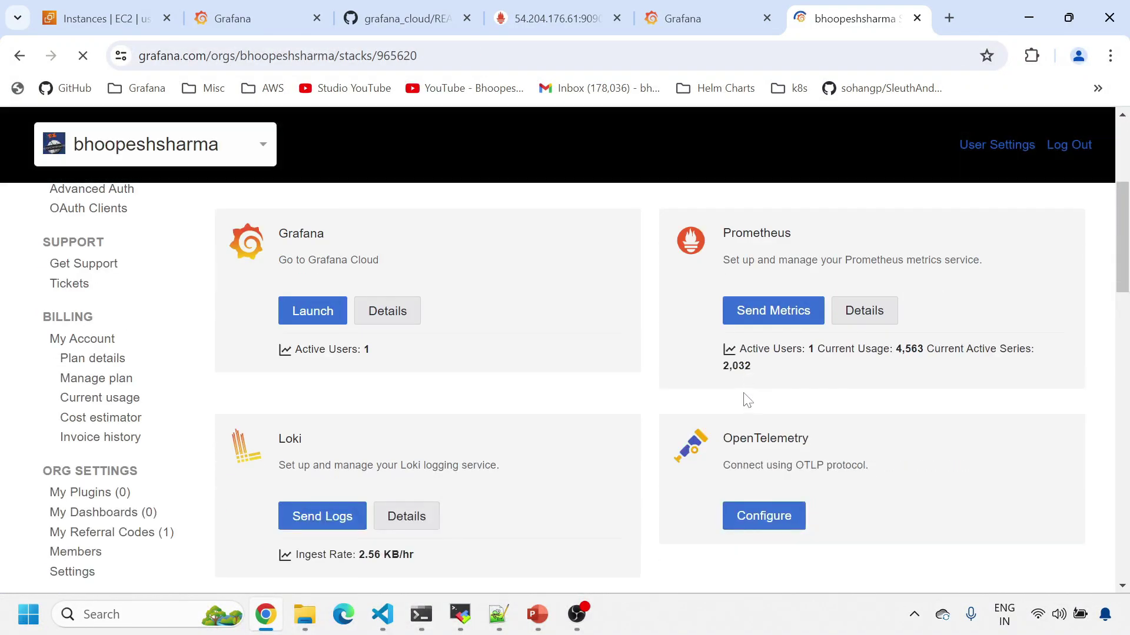
scroll(748, 394, down, 4)
click(876, 444)
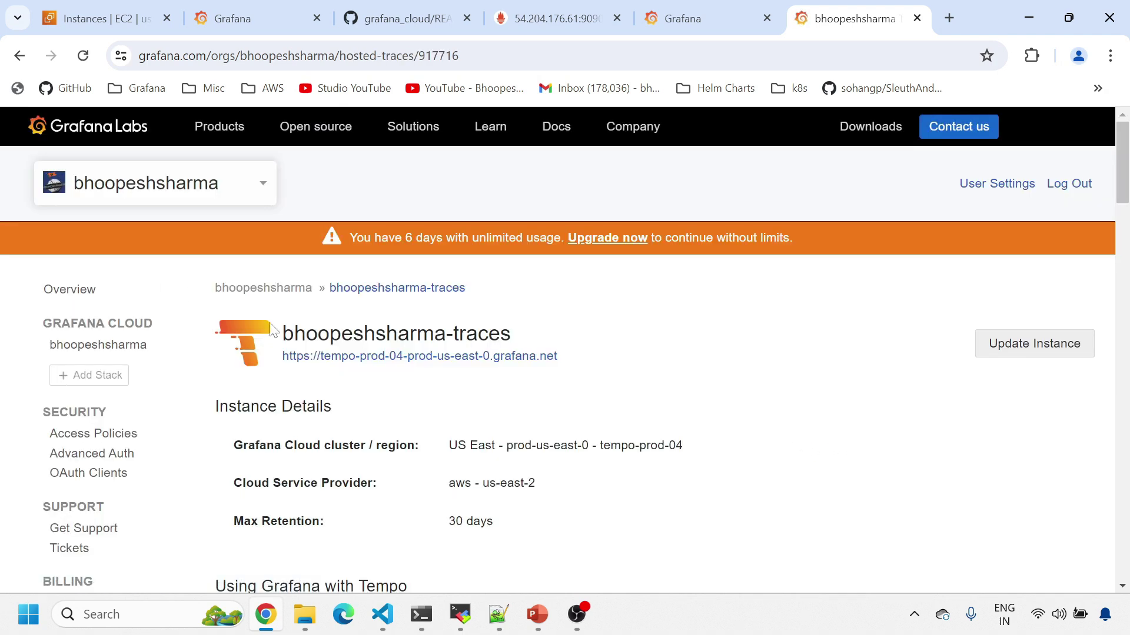
Read through the Tempo instance details down to the instructions for sending data with Grafana Alloy.
scroll(811, 451, down, 6)
scroll(333, 348, down, 3)
scroll(333, 348, down, 9)
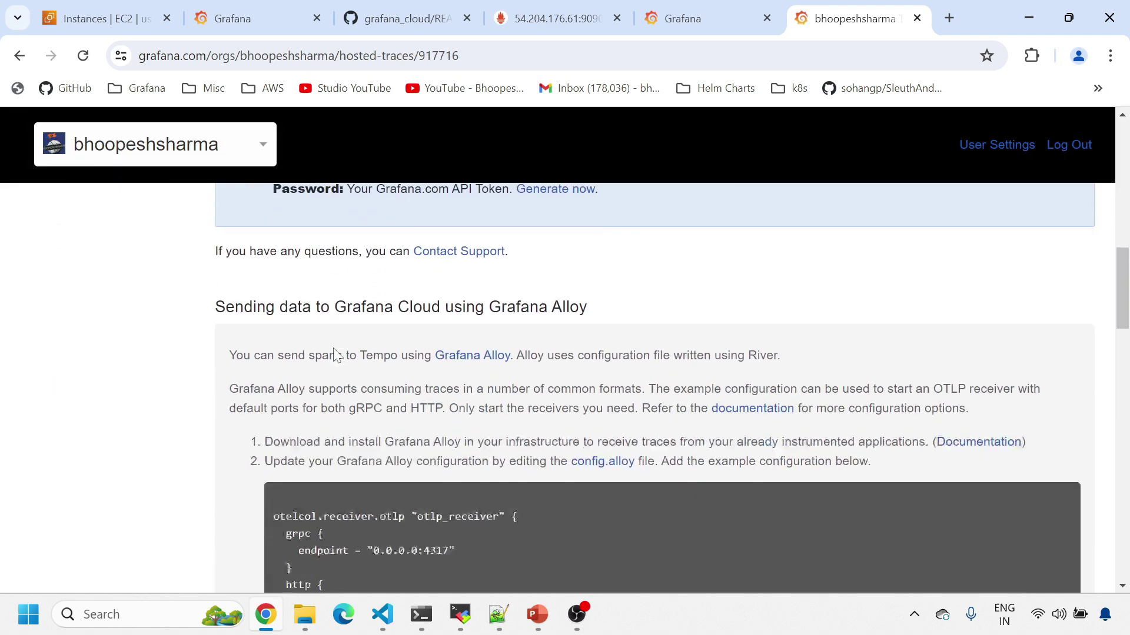
Try to replace the k6-tracing ENDPOINT address in docker-compose.yaml with the copied Grafana Cloud endpoint tempo-prod-04-prod-us-east-0.grafana.net:443.
scroll(525, 408, down, 1)
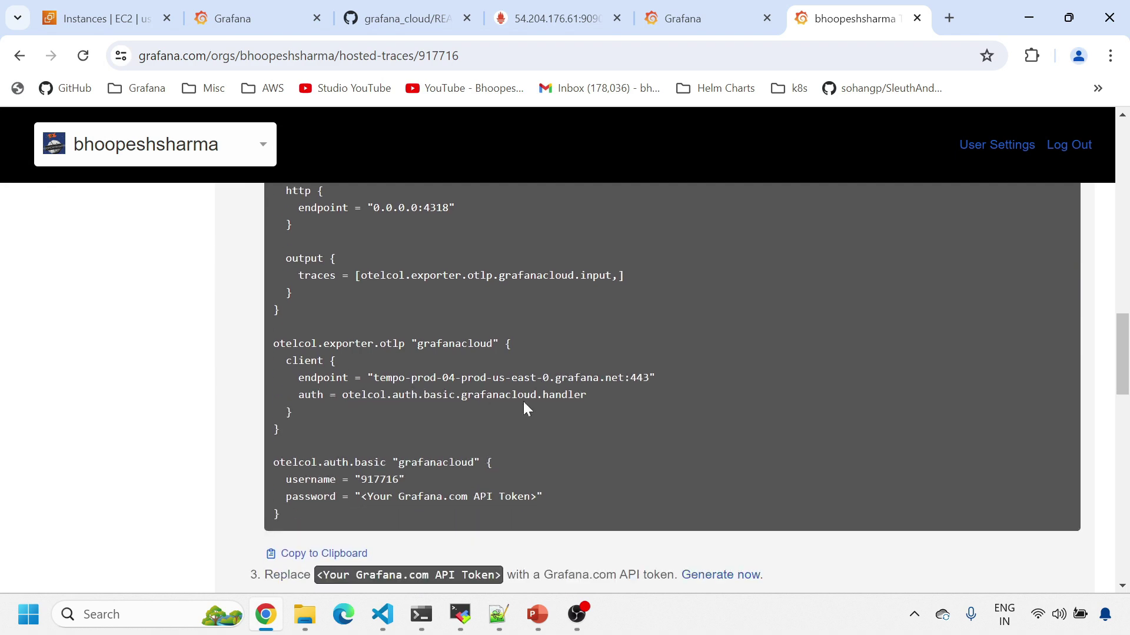
drag(650, 377, 373, 378)
key(ctrl+c)
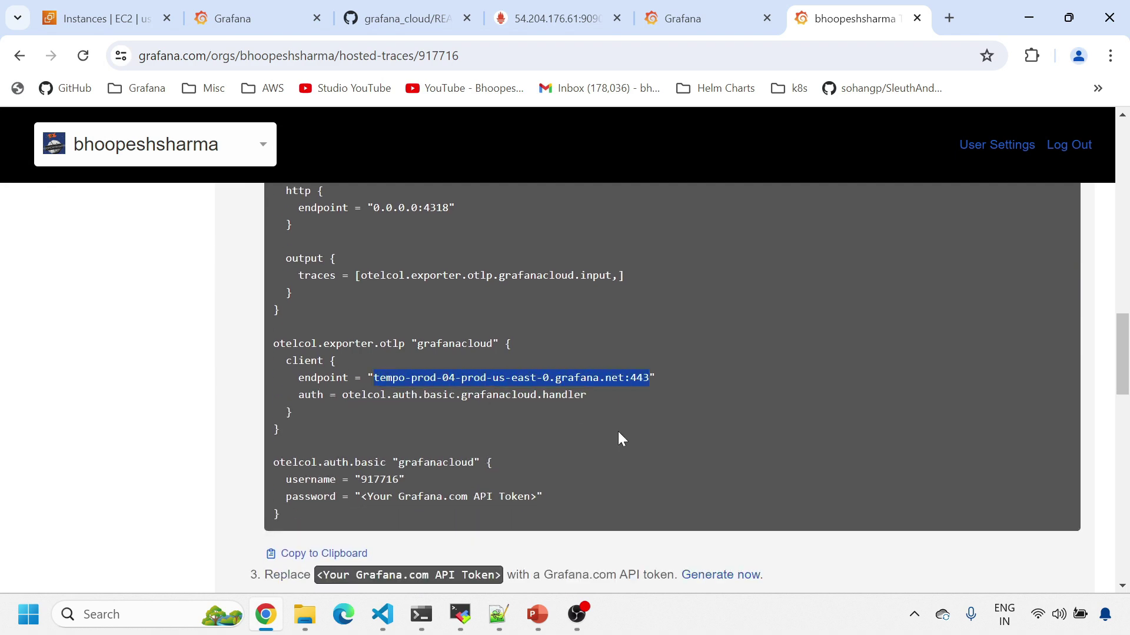
scroll(619, 439, down, 10)
key(alt+Tab)
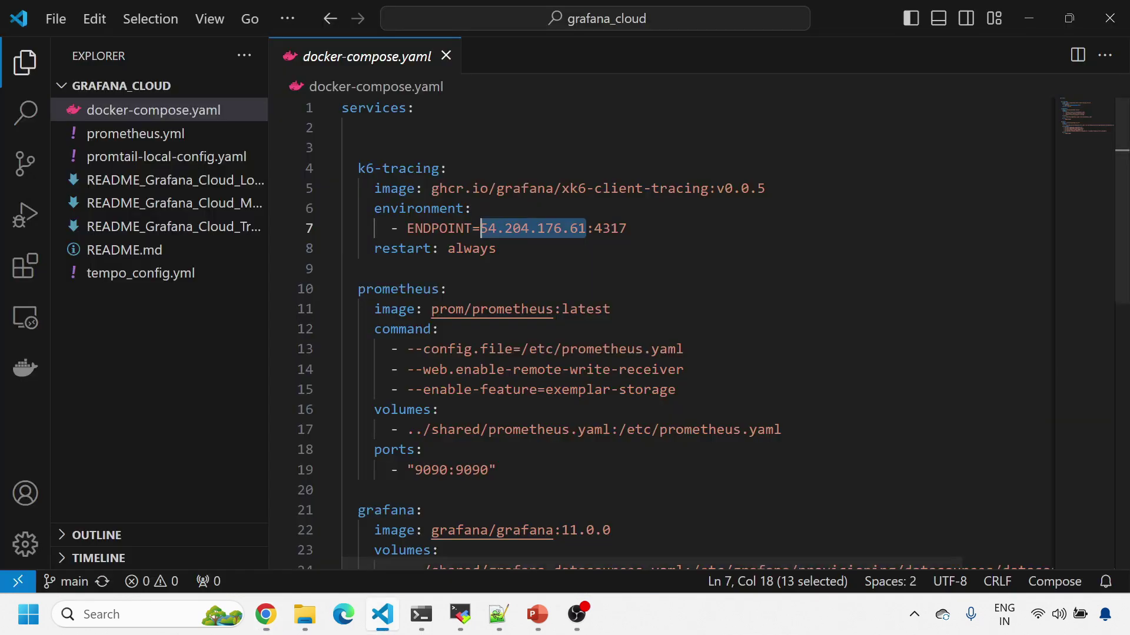
key(ctrl+v)
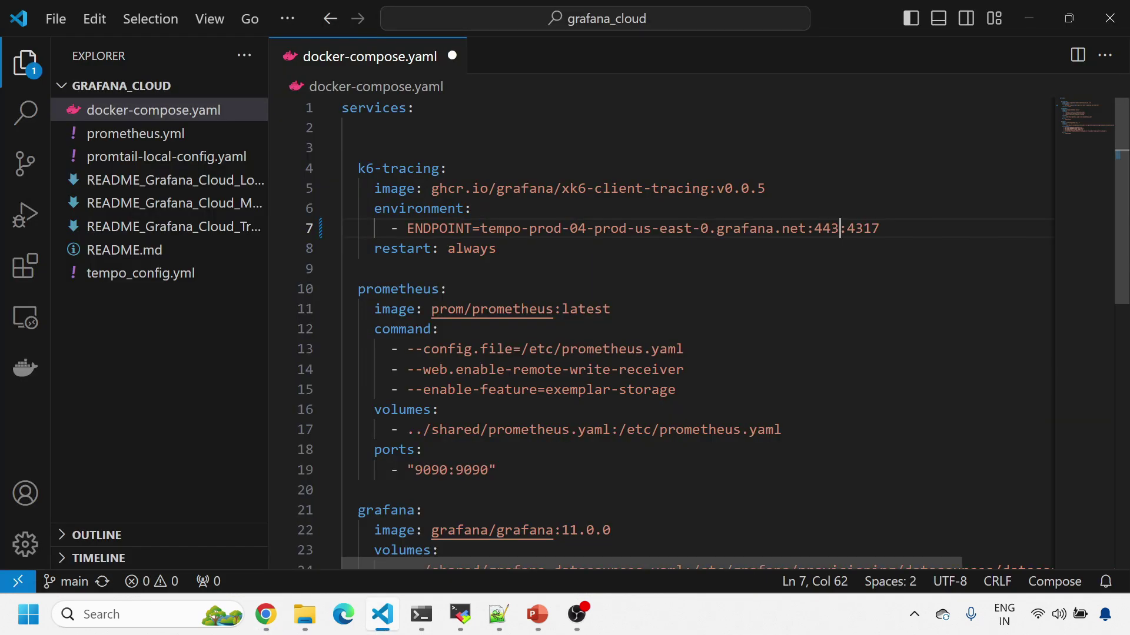
key(ctrl+z)
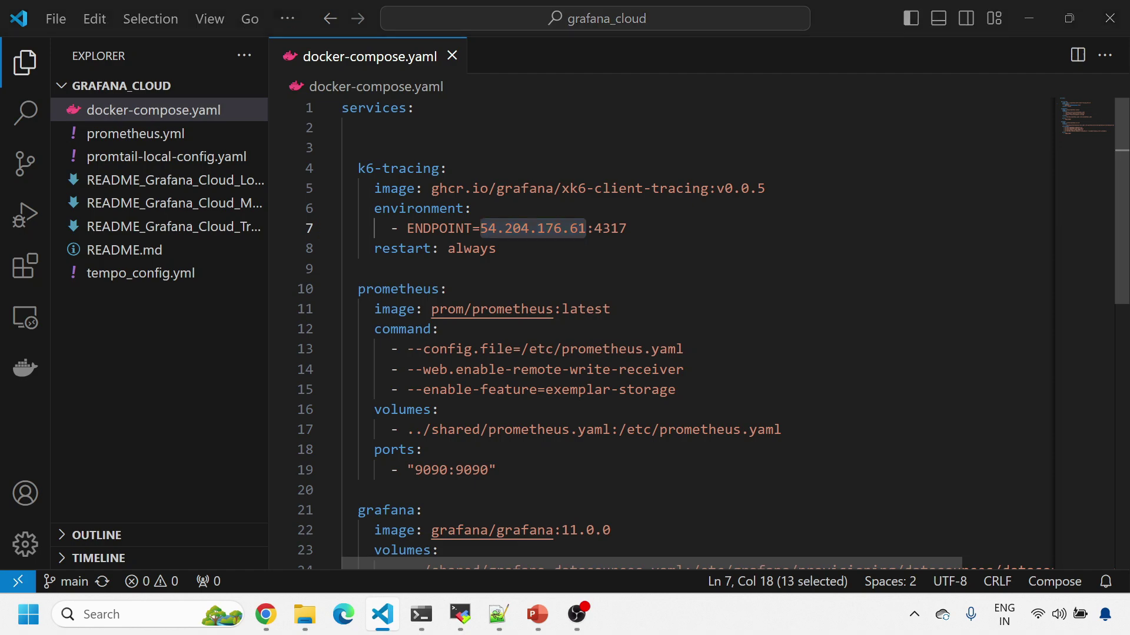
Return to the hosted Tempo instance details in Chrome and highlight the instance URL.
key(alt+Tab)
scroll(601, 317, up, 5)
scroll(601, 317, up, 10)
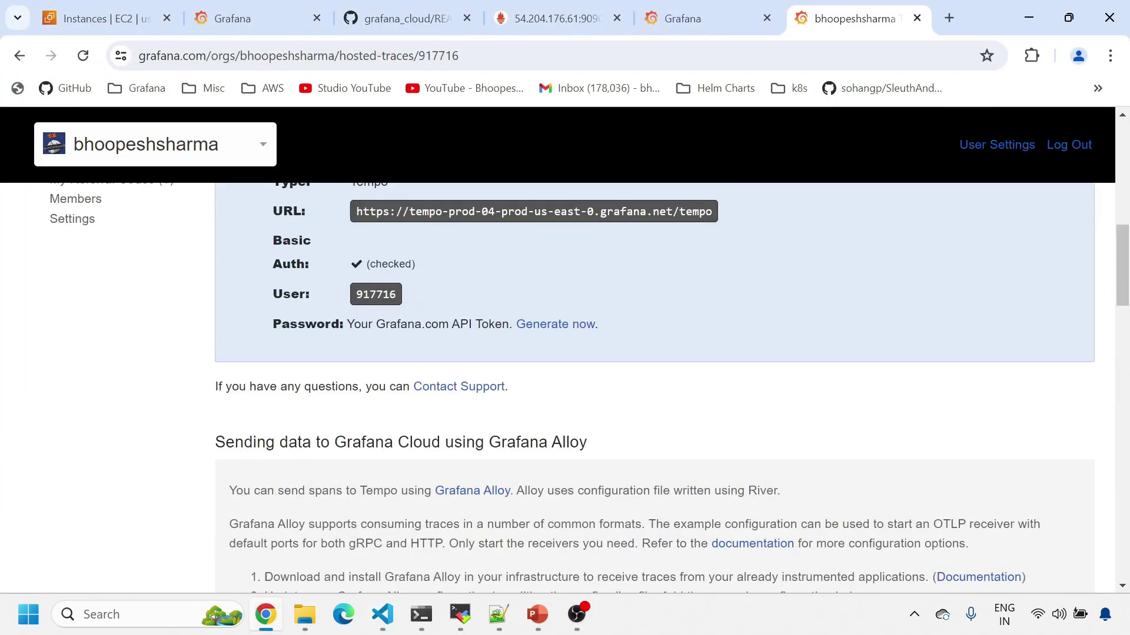
drag(719, 218, 356, 213)
Review docker-compose.yaml in VS Code, highlighting the k6-tracing endpoint address and the prometheus and grafana service definitions.
key(alt+Tab)
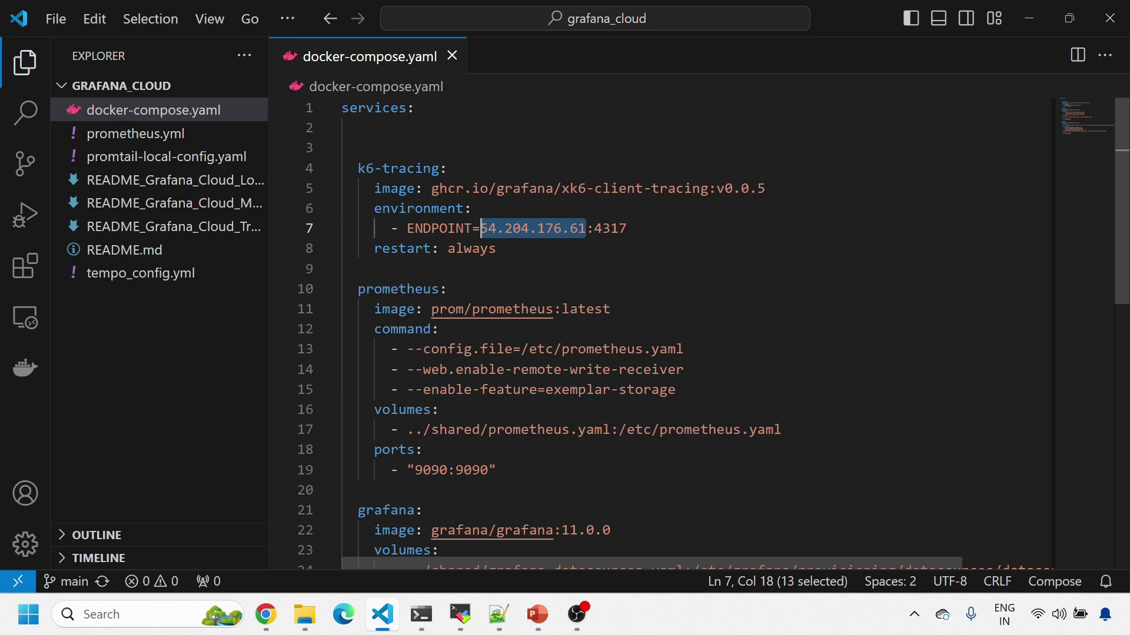
scroll(662, 333, down, 2)
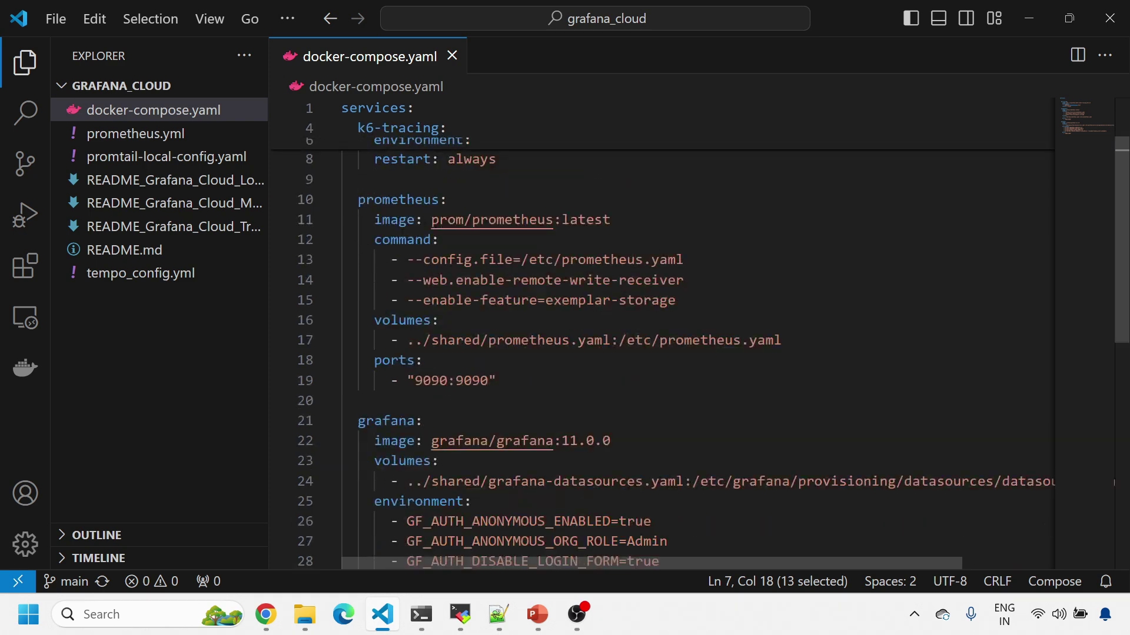
scroll(662, 332, down, 3)
scroll(662, 333, up, 6)
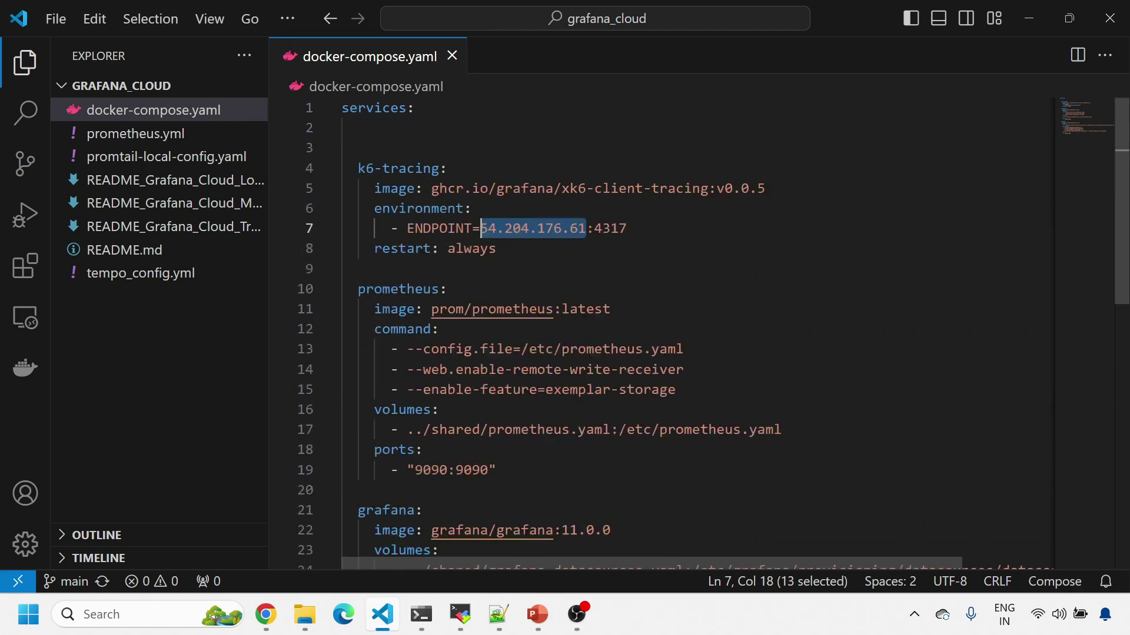
drag(343, 269, 440, 550)
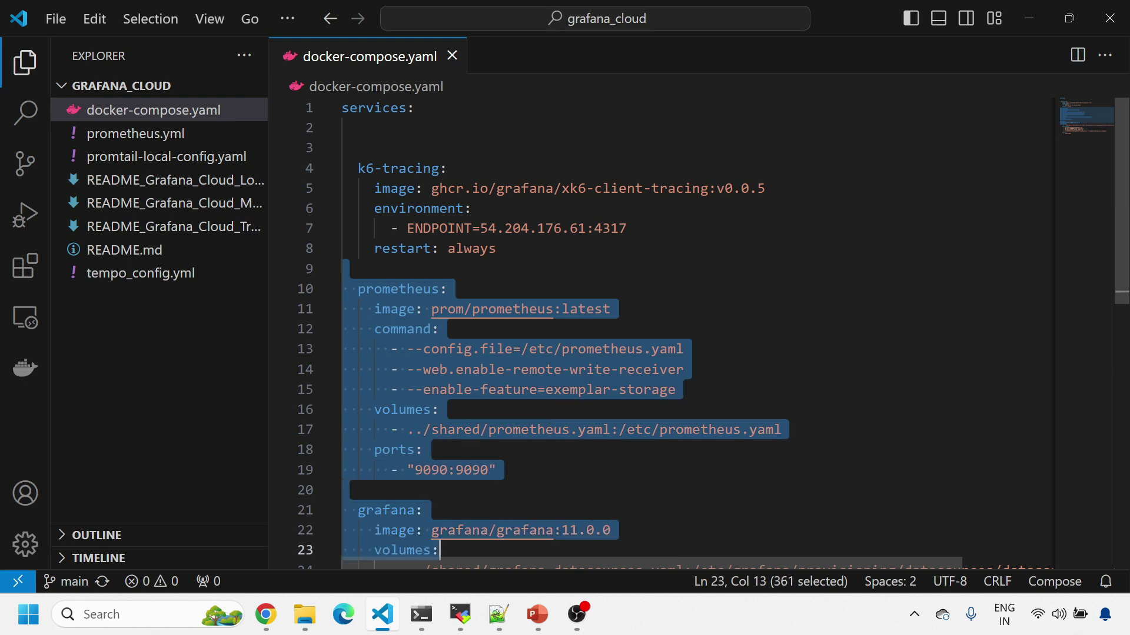
drag(440, 551, 1052, 562)
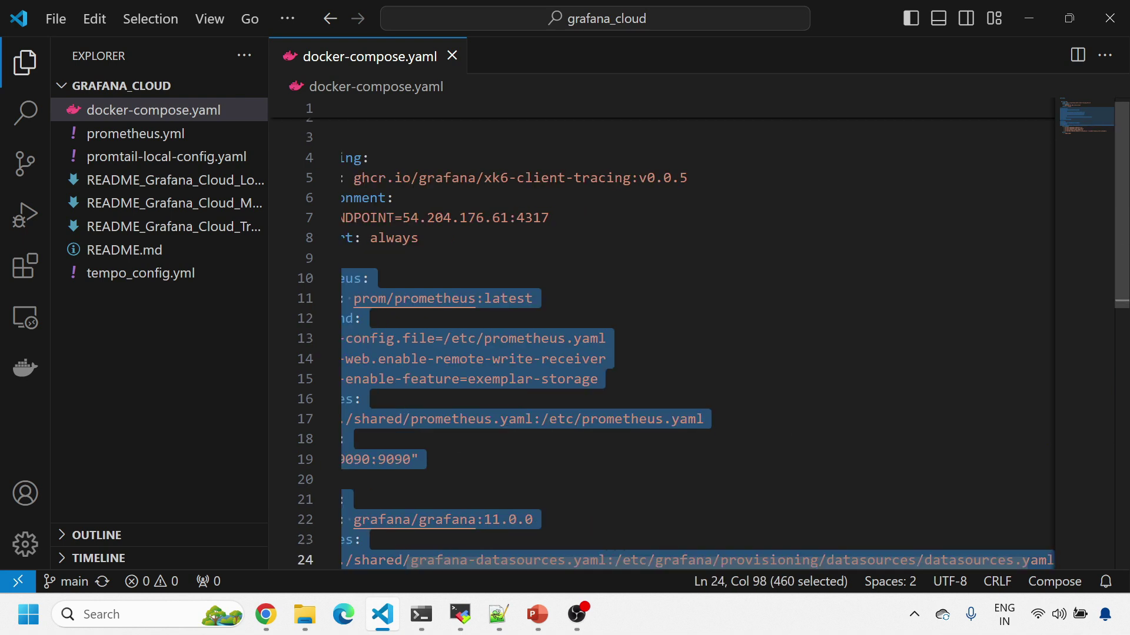
scroll(620, 563, left, 3)
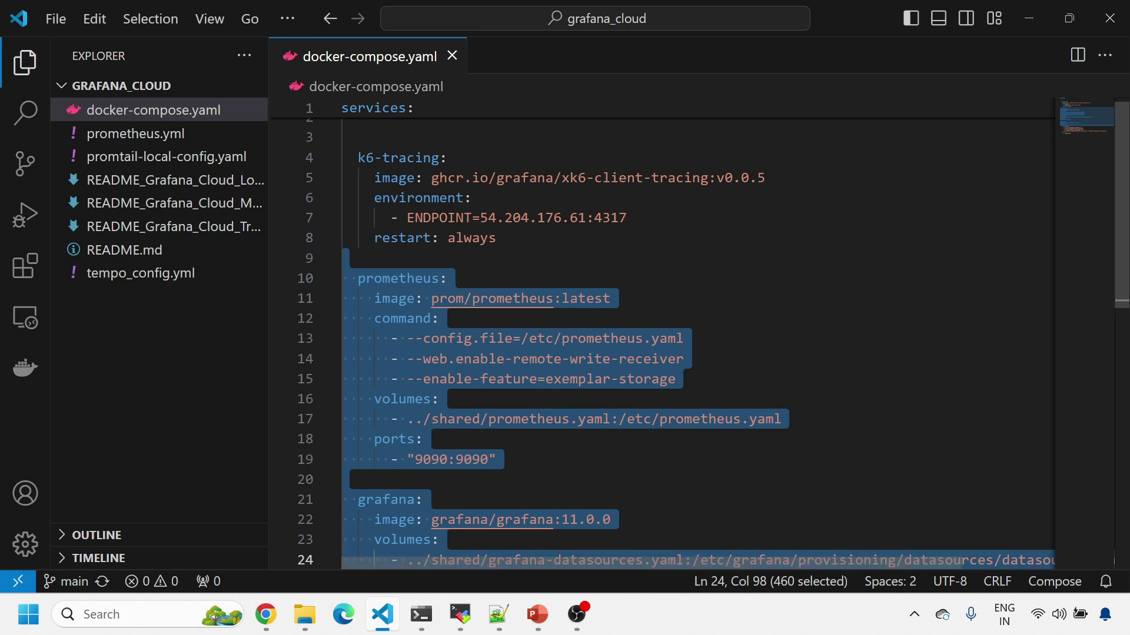
scroll(701, 334, up, 1)
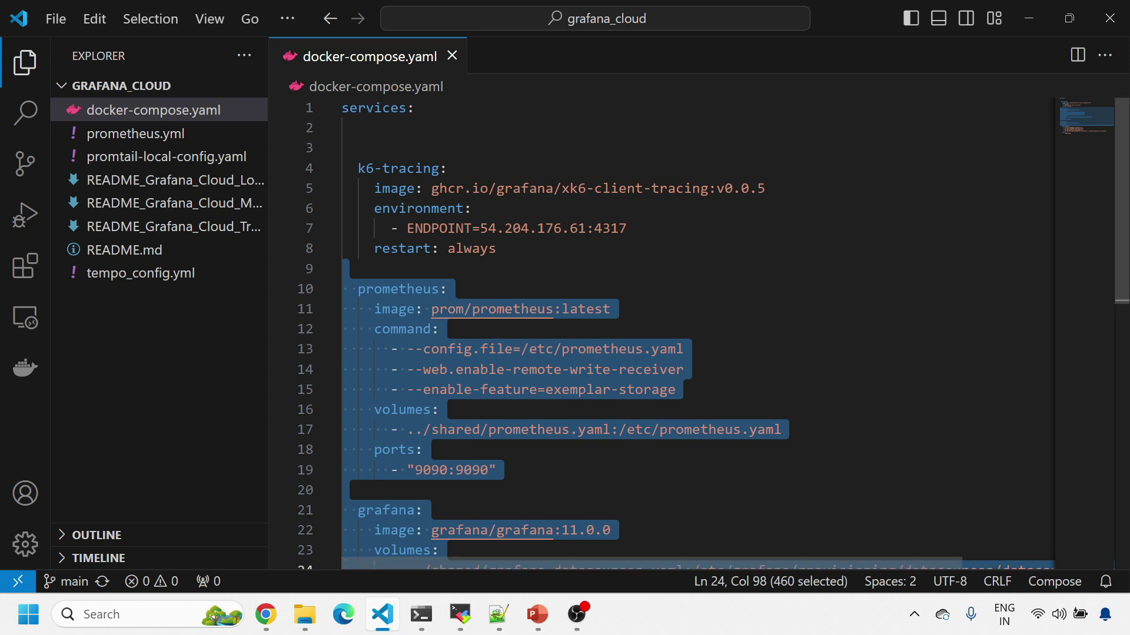
drag(488, 229, 587, 228)
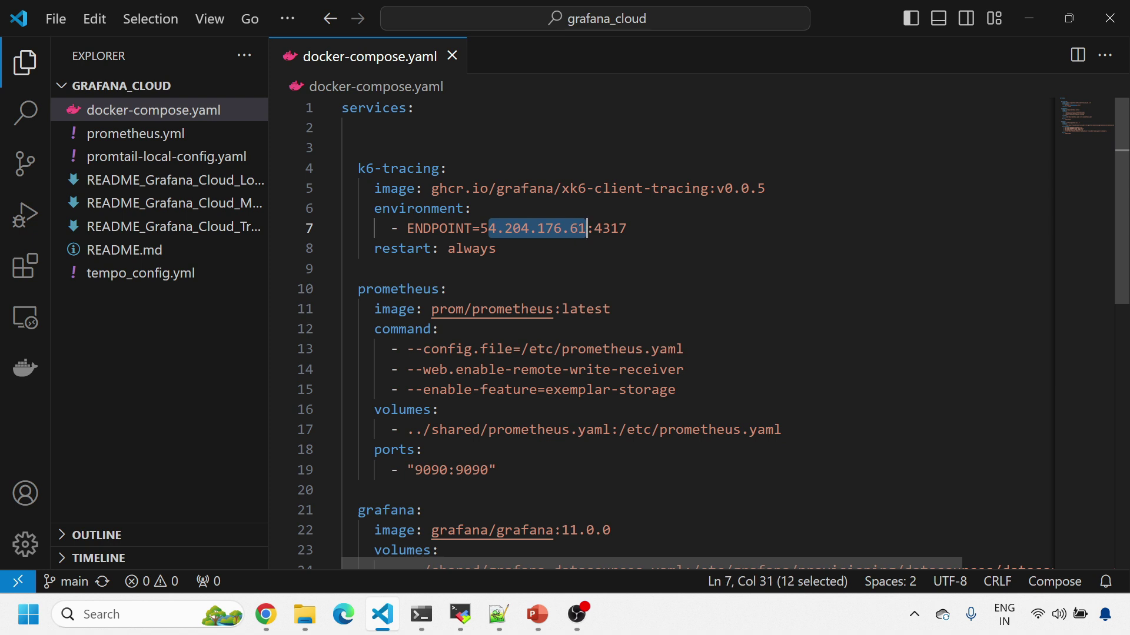
drag(447, 289, 528, 530)
Switch to the second Tempo Server session in MobaXterm and change to the /etc/tempo directory.
mouse_move(486, 629)
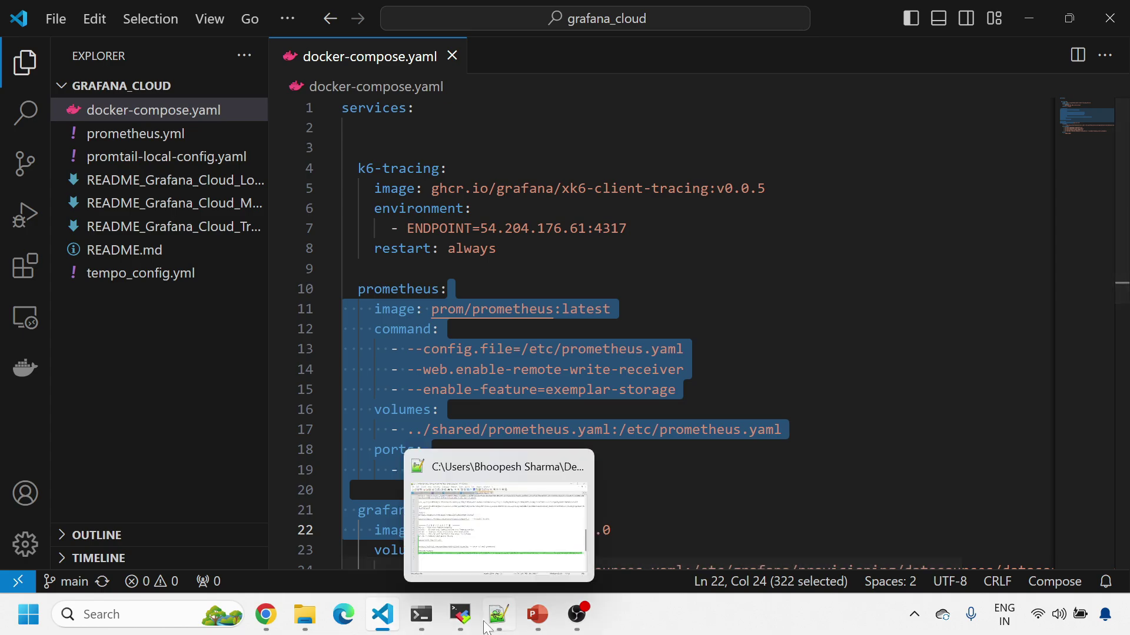
click(460, 615)
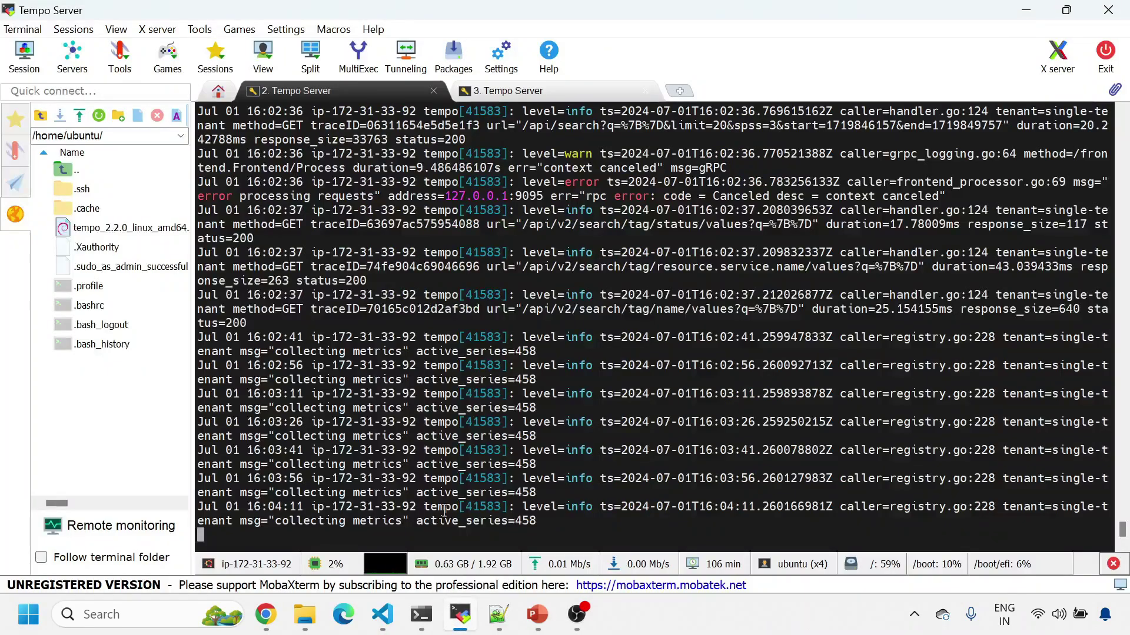
click(525, 93)
key(ctrl+c)
text(cd )
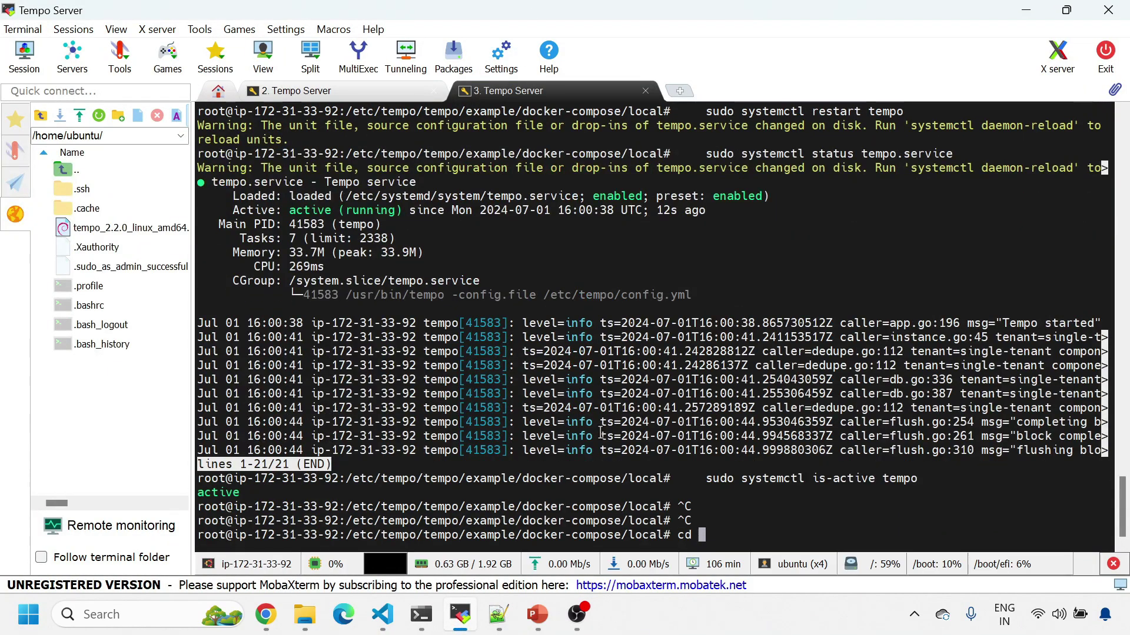
text(/etc/)
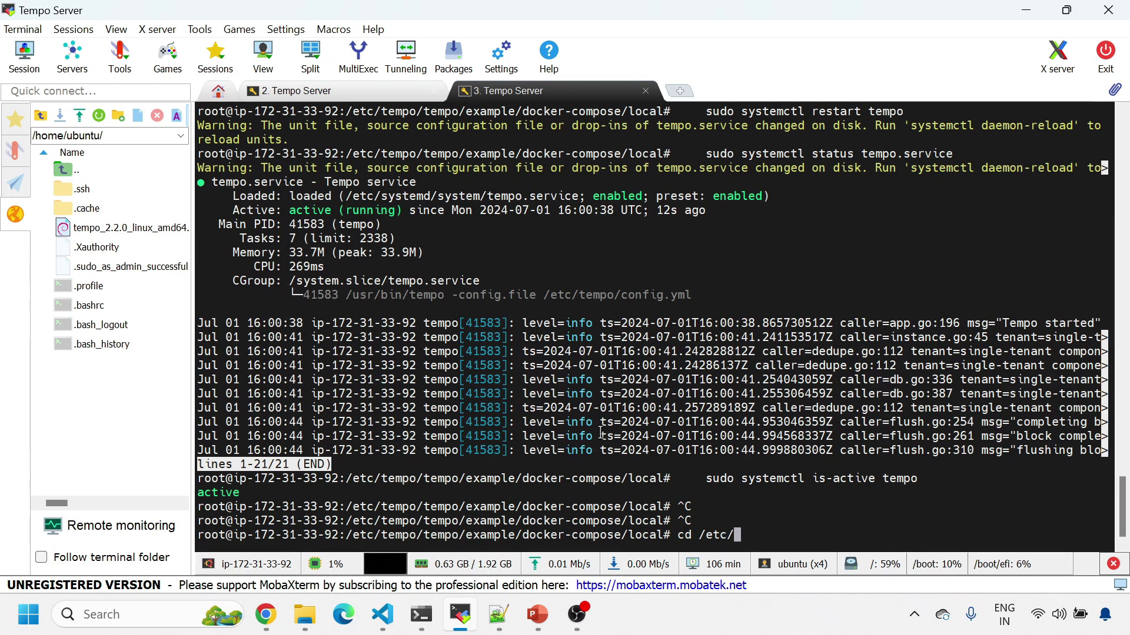
text(temo)
key(BackSpace)
text(po)
key(Return)
List the contents of /etc/tempo in long format, sorted by modification time in reverse order.
text(l)
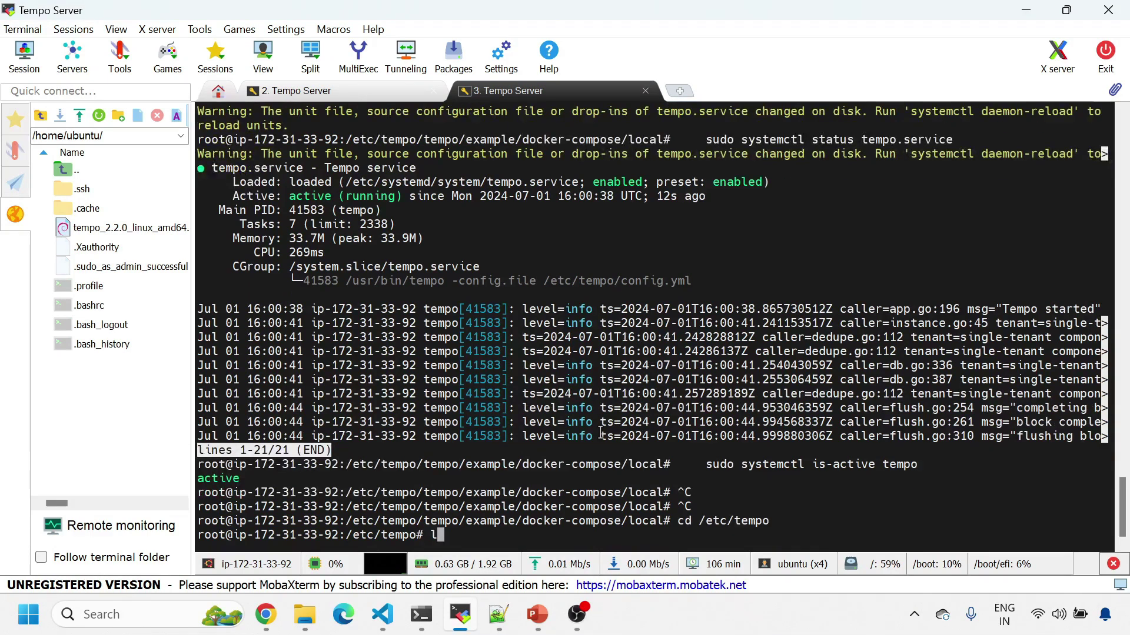
text(s-ltr)
key(Return)
text(ls -ltr)
key(Return)
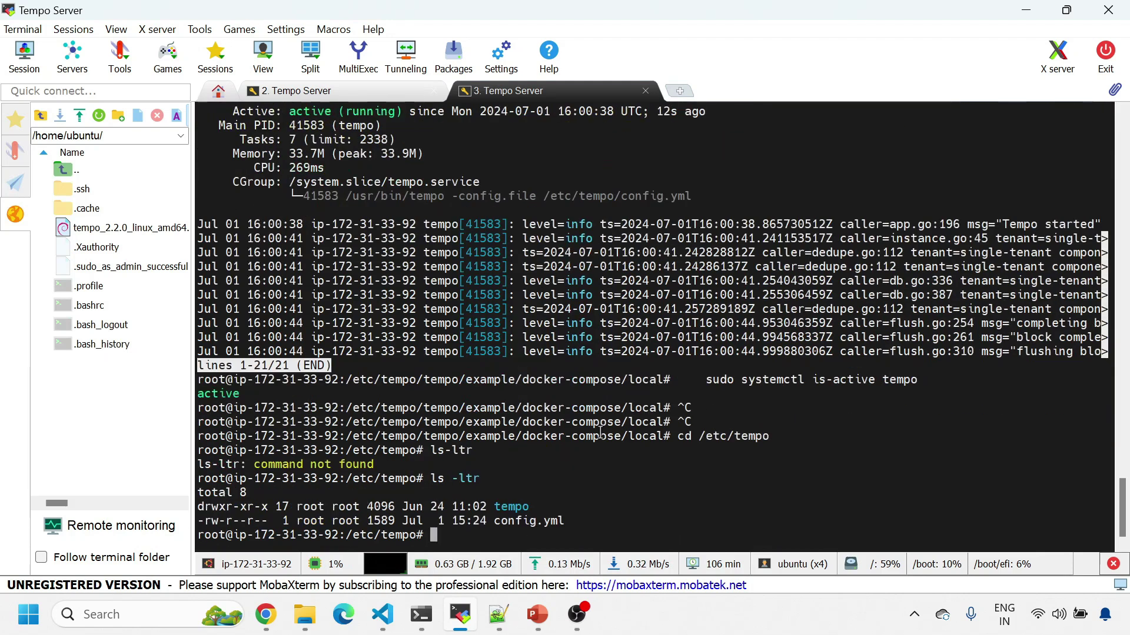
Print config.yml in the terminal and highlight the remote_write URL of the metrics generator.
text(cat cao)
key(BackSpace)
text(nfig.yml)
key(Return)
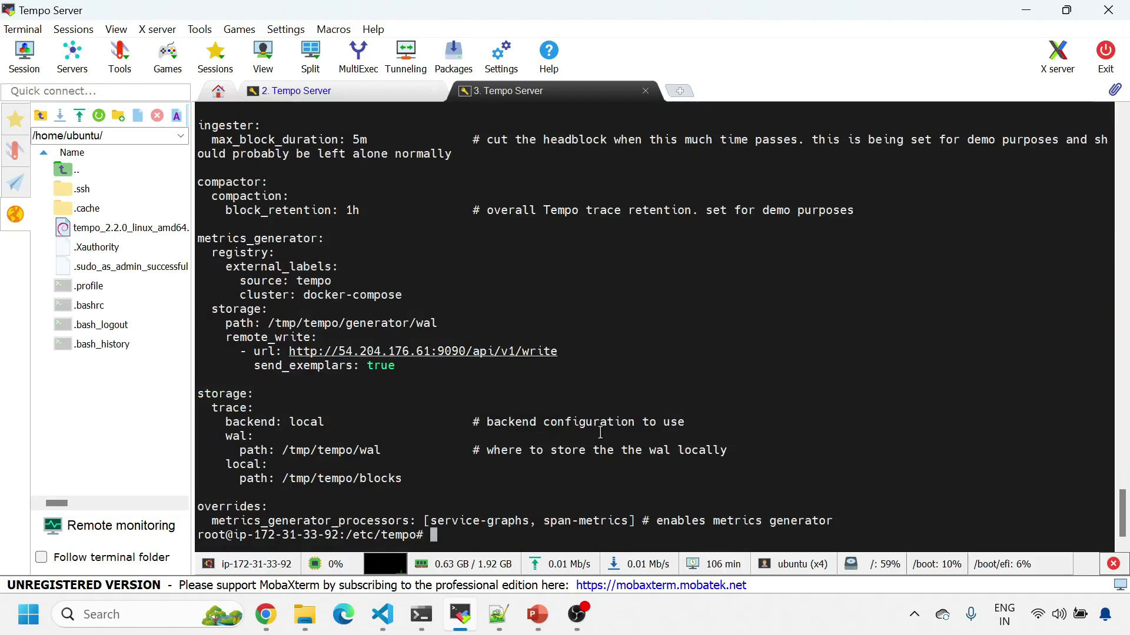
drag(248, 352, 563, 353)
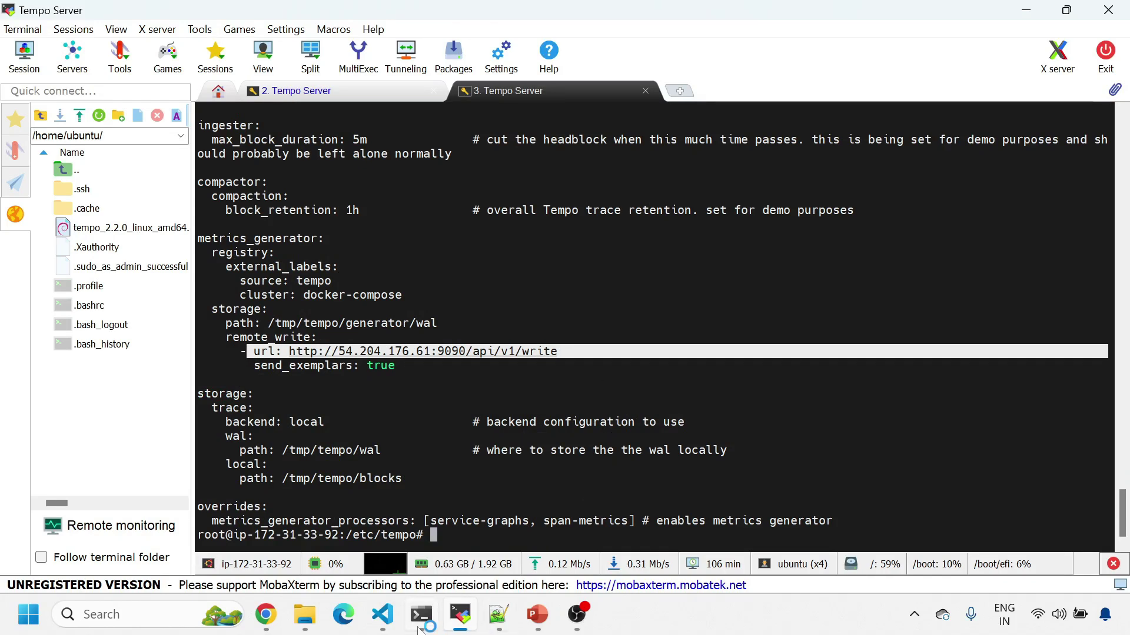
Switch to VS Code, open prometheus.yml and highlight the remote_write URL with its basic_auth settings.
click(382, 614)
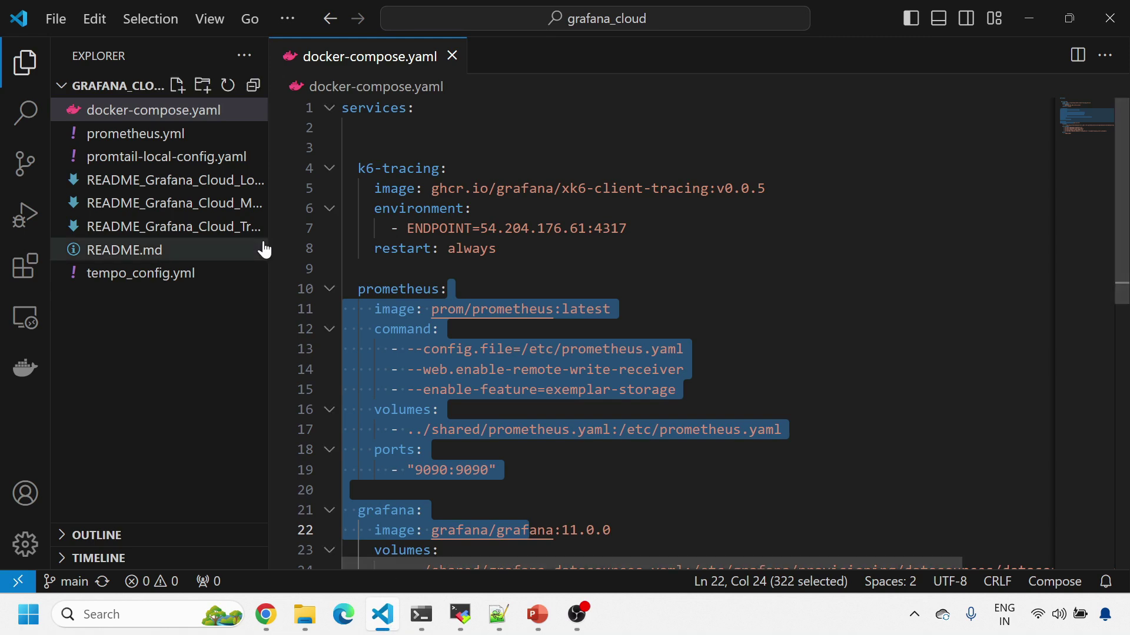
click(238, 205)
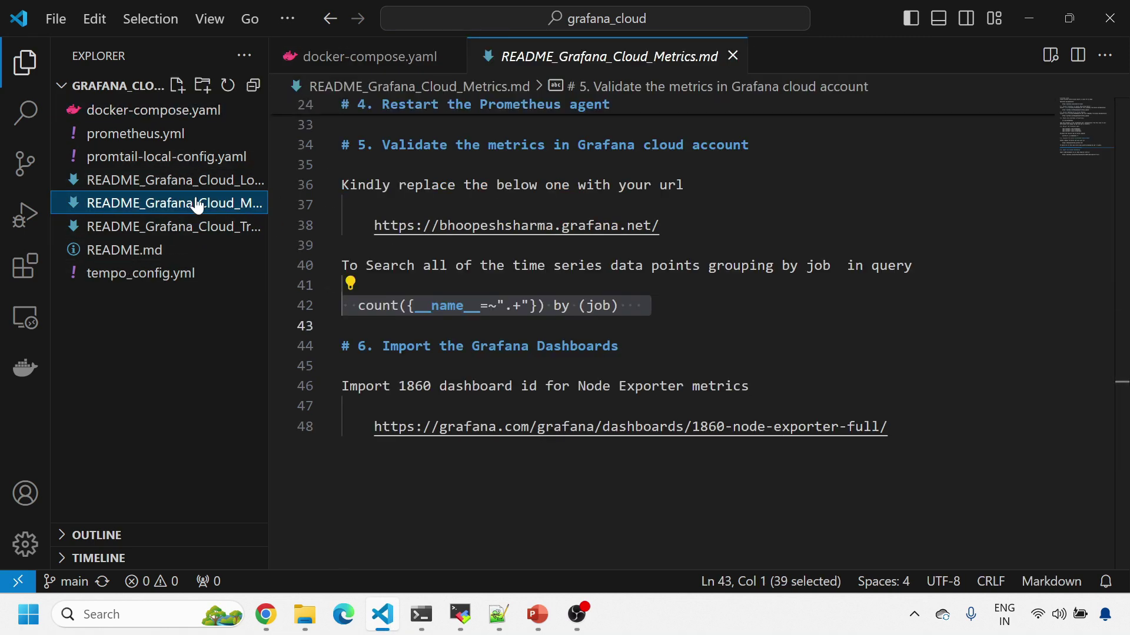
click(177, 136)
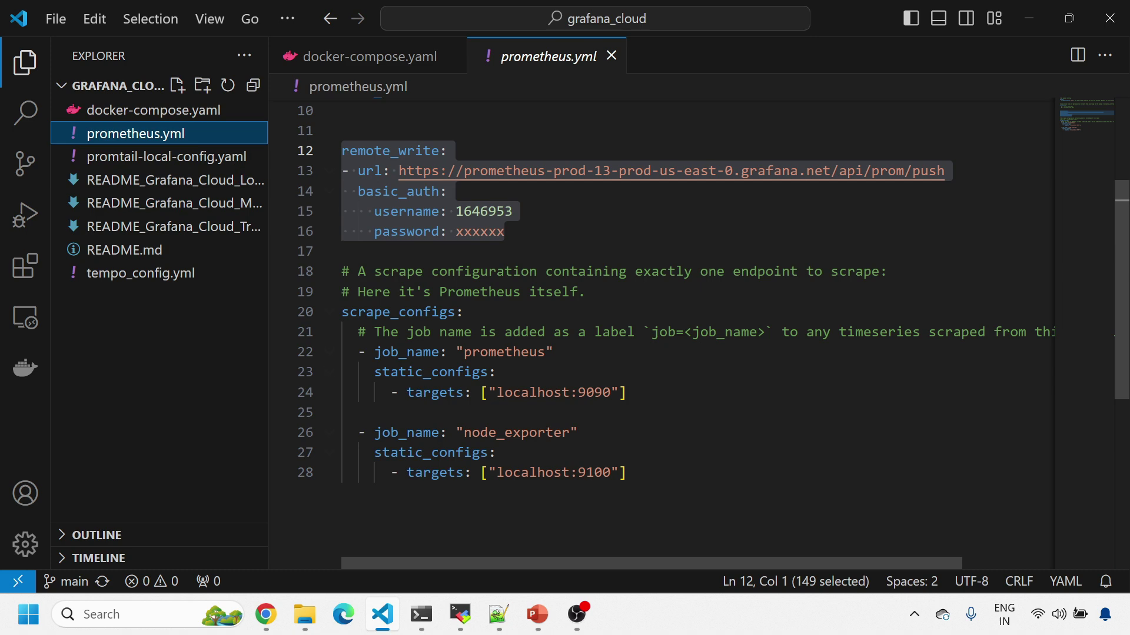
click(513, 211)
drag(505, 231, 344, 170)
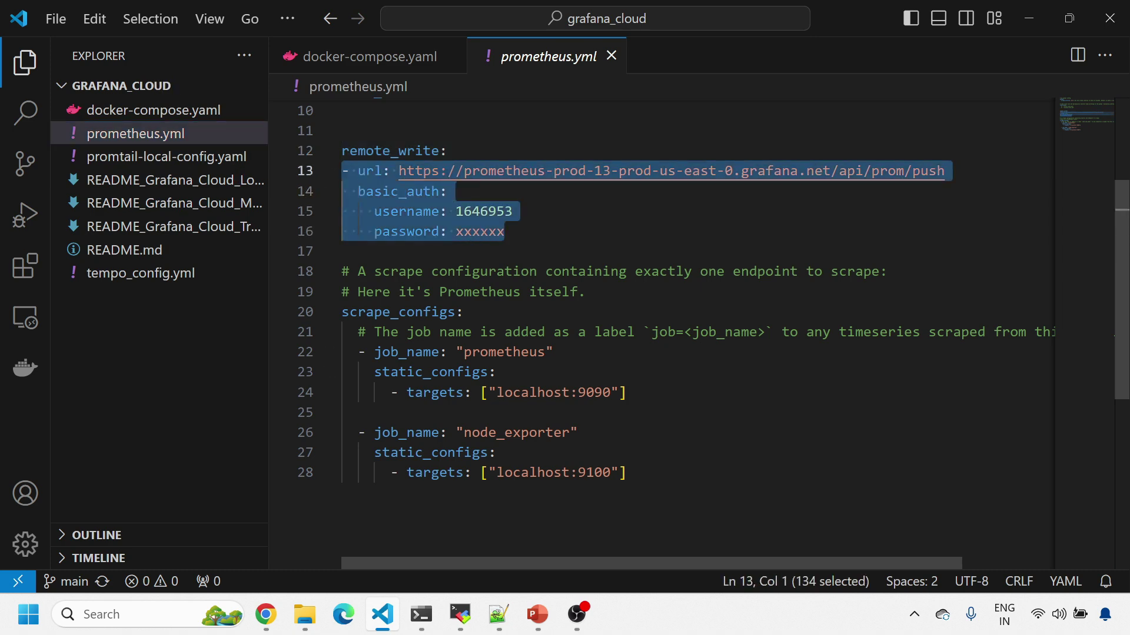
Look through the rest of the hosted Tempo instance page in Chrome and switch to the PowerPoint slideshow.
key(alt+Tab)
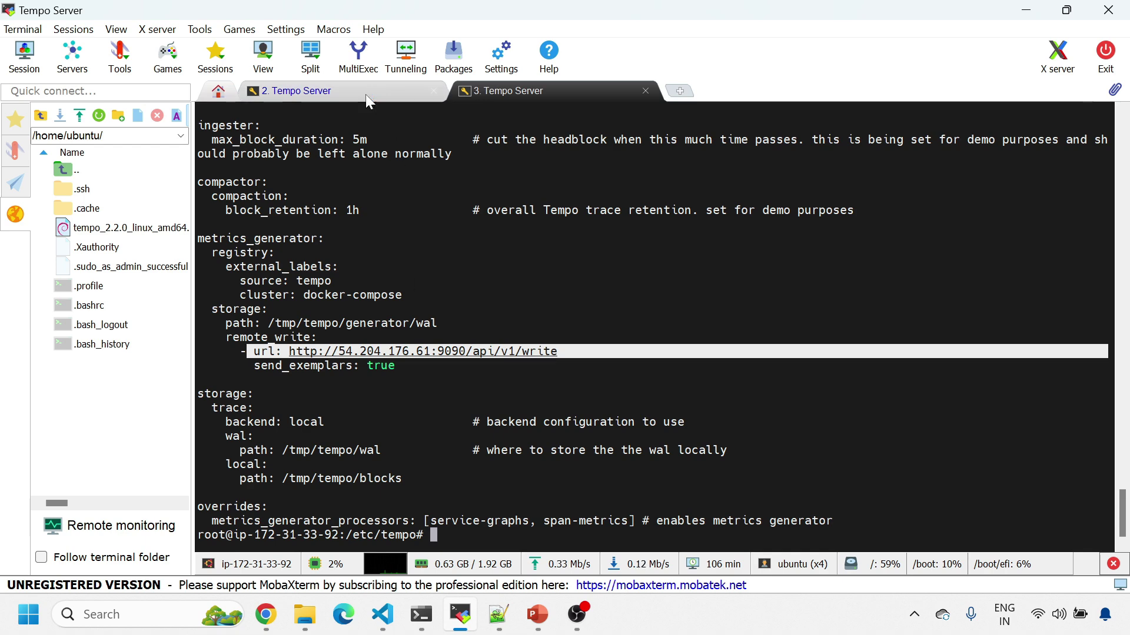
click(270, 613)
scroll(589, 441, down, 10)
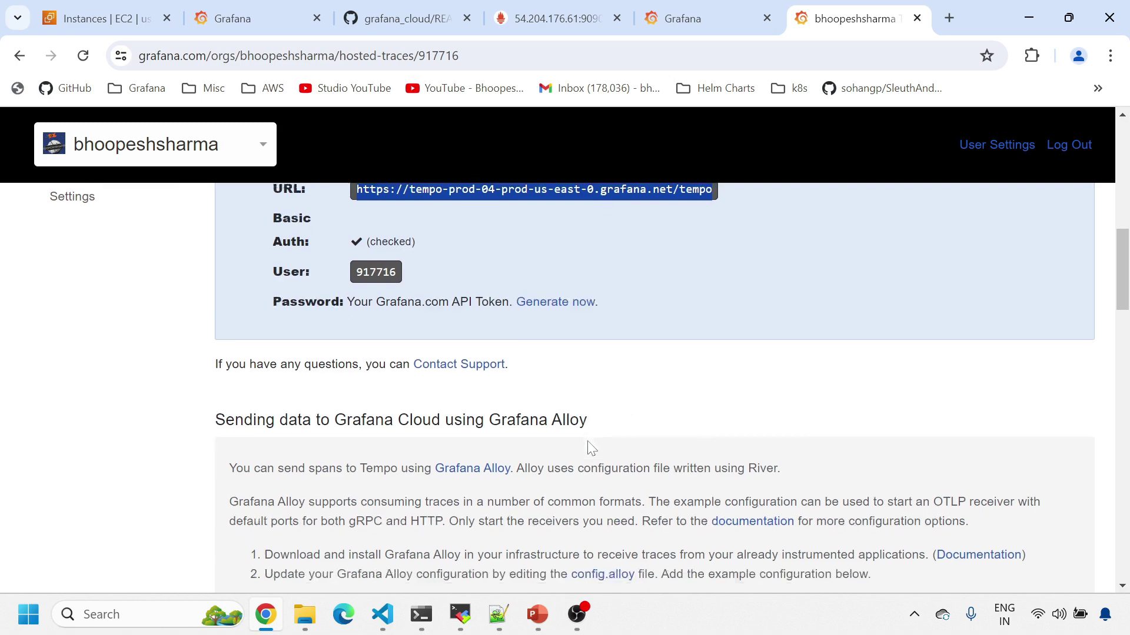
scroll(587, 429, down, 15)
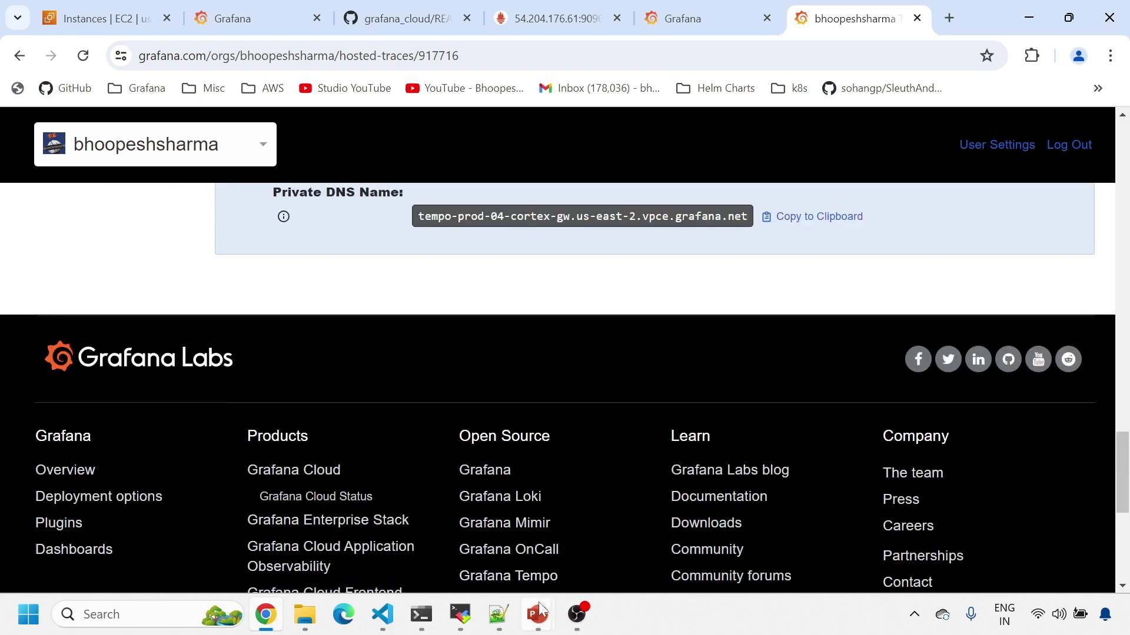
mouse_move(539, 603)
click(582, 545)
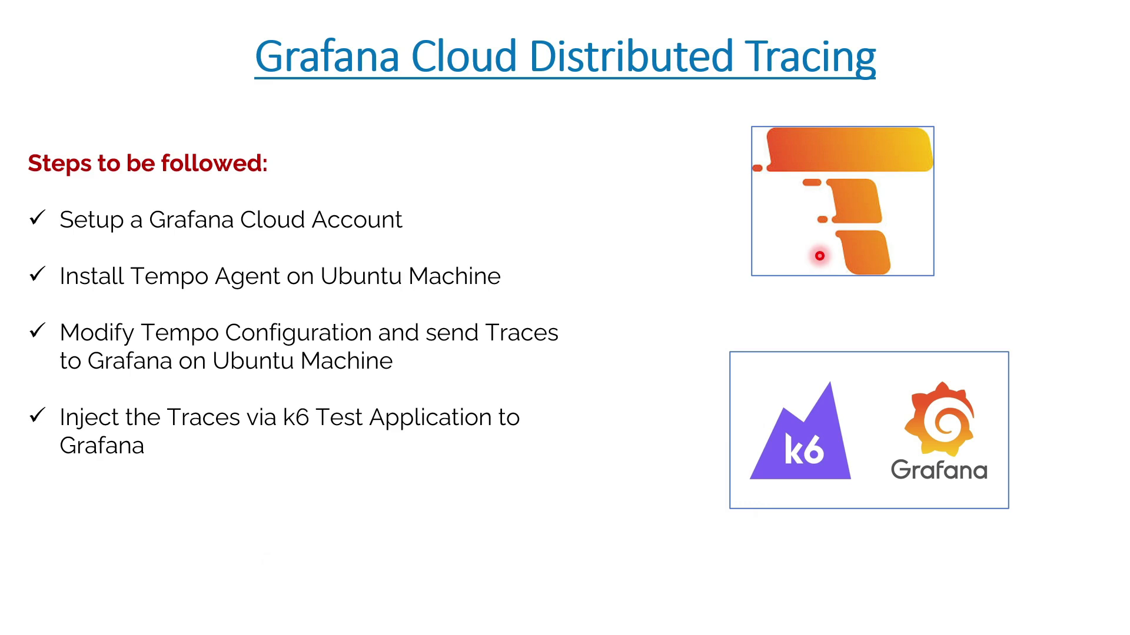